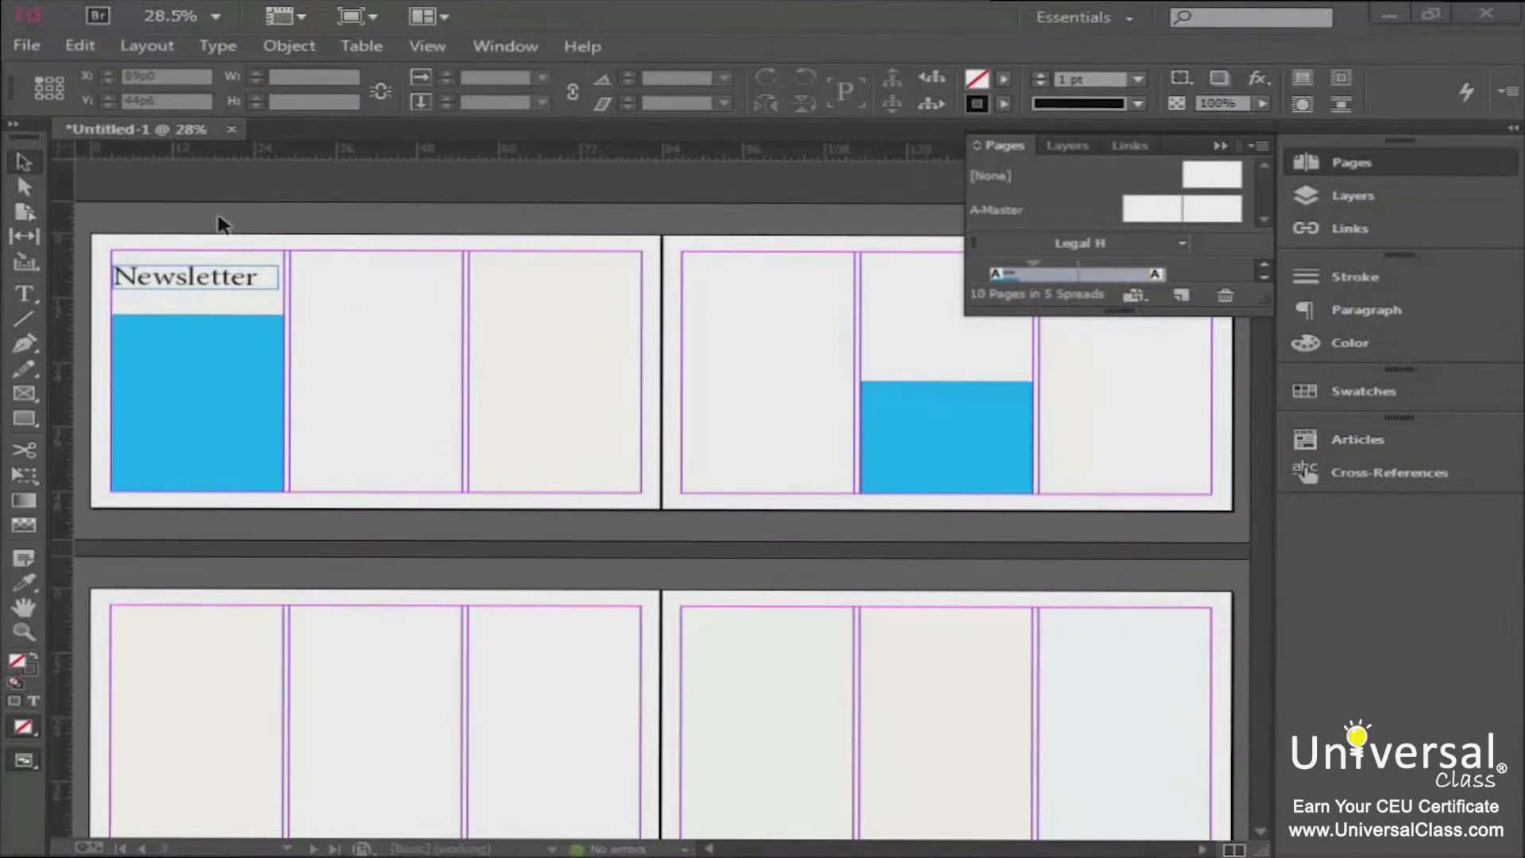
Draw a text frame about 25p4 wide and 5p0.3 high across the top of the first page's second column
left_click(17, 289)
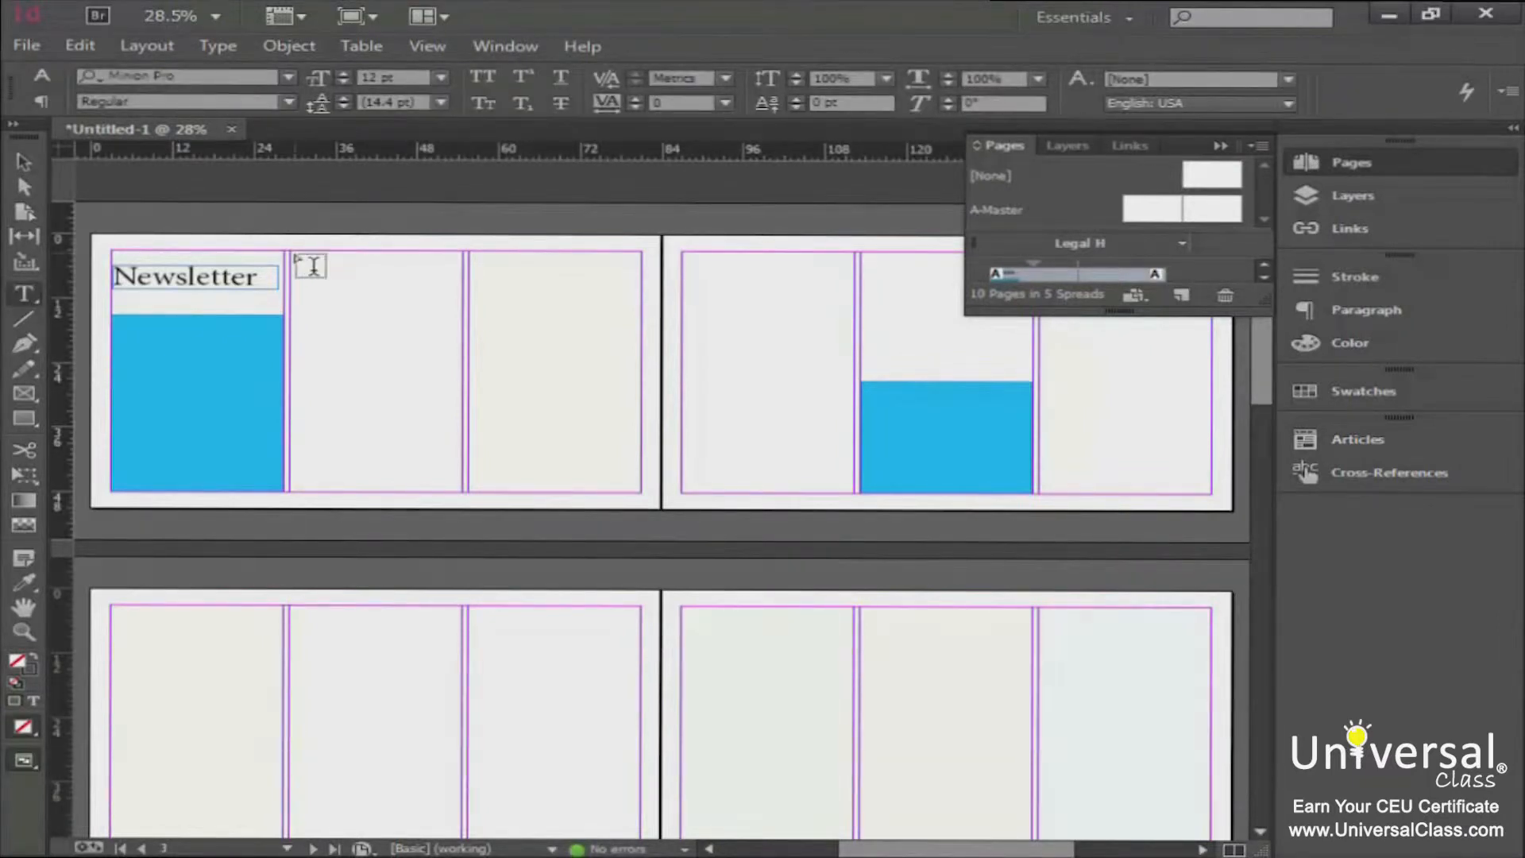
left_click_drag(294, 255, 293, 252)
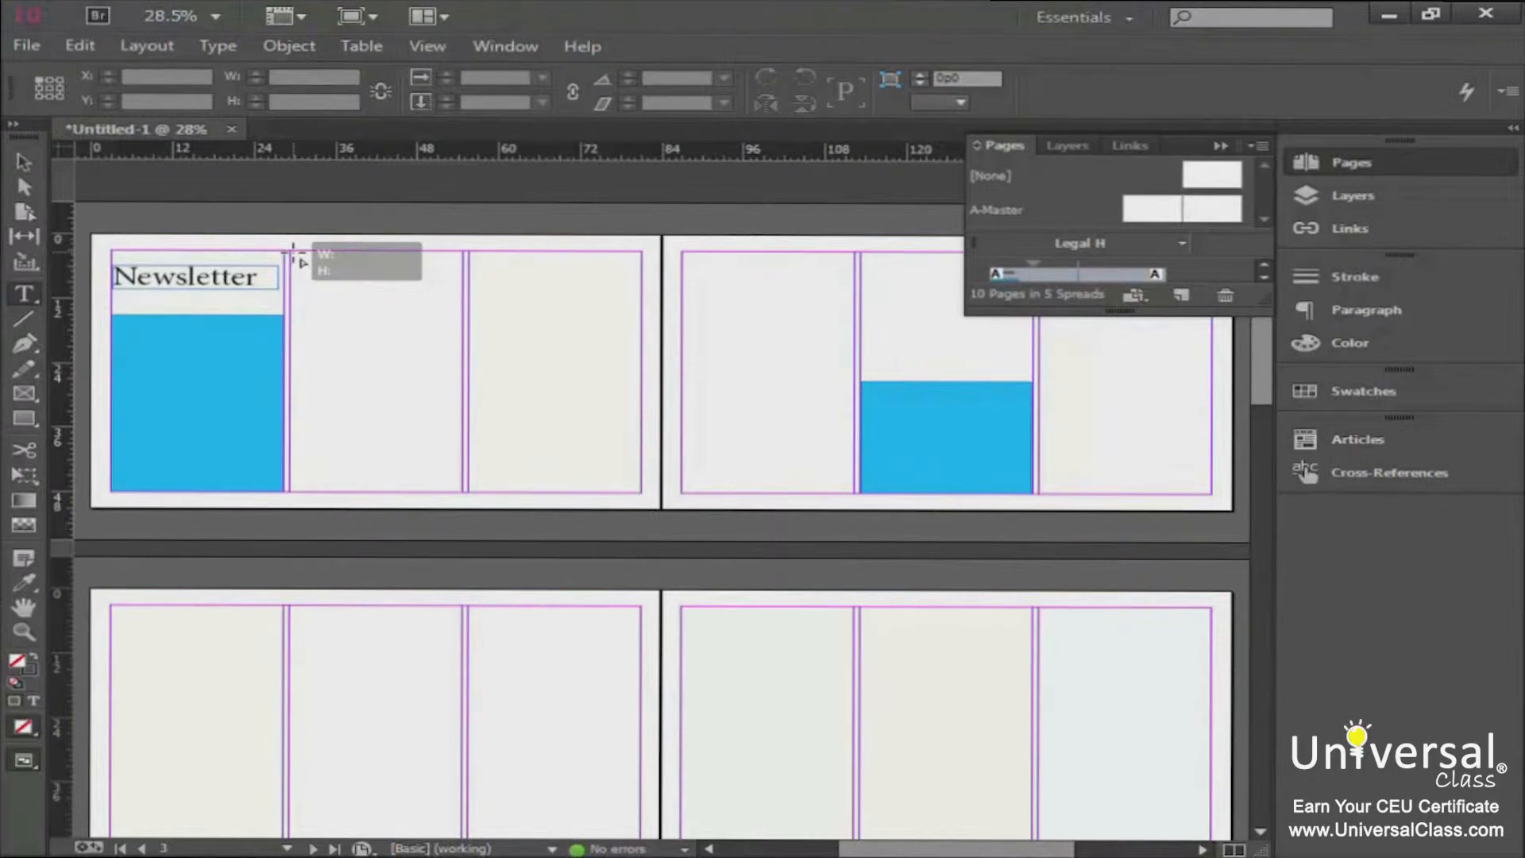
left_click_drag(293, 253, 471, 289)
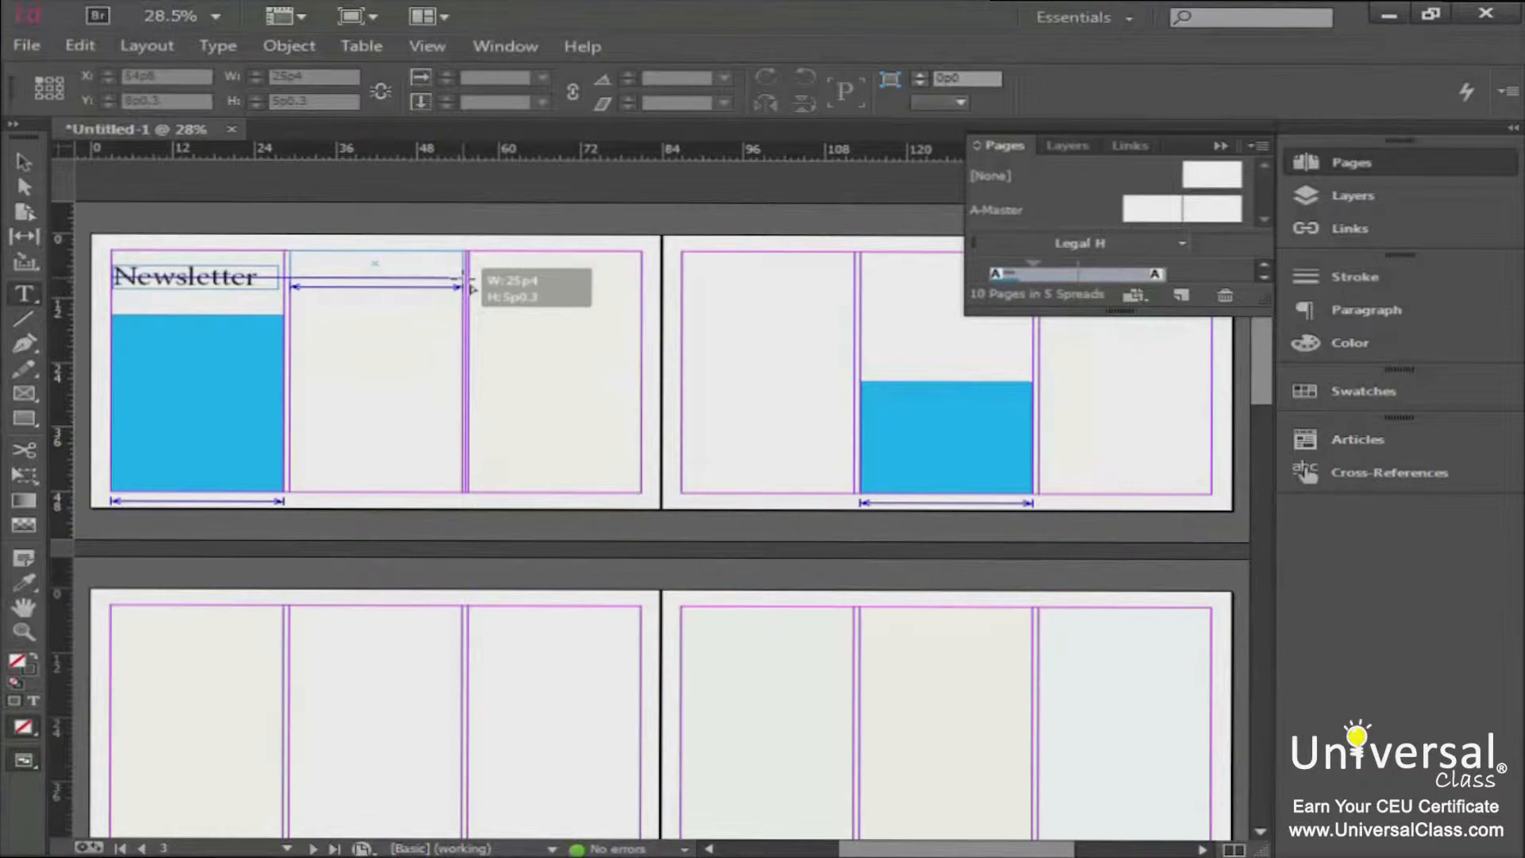
left_click_drag(470, 288, 465, 279)
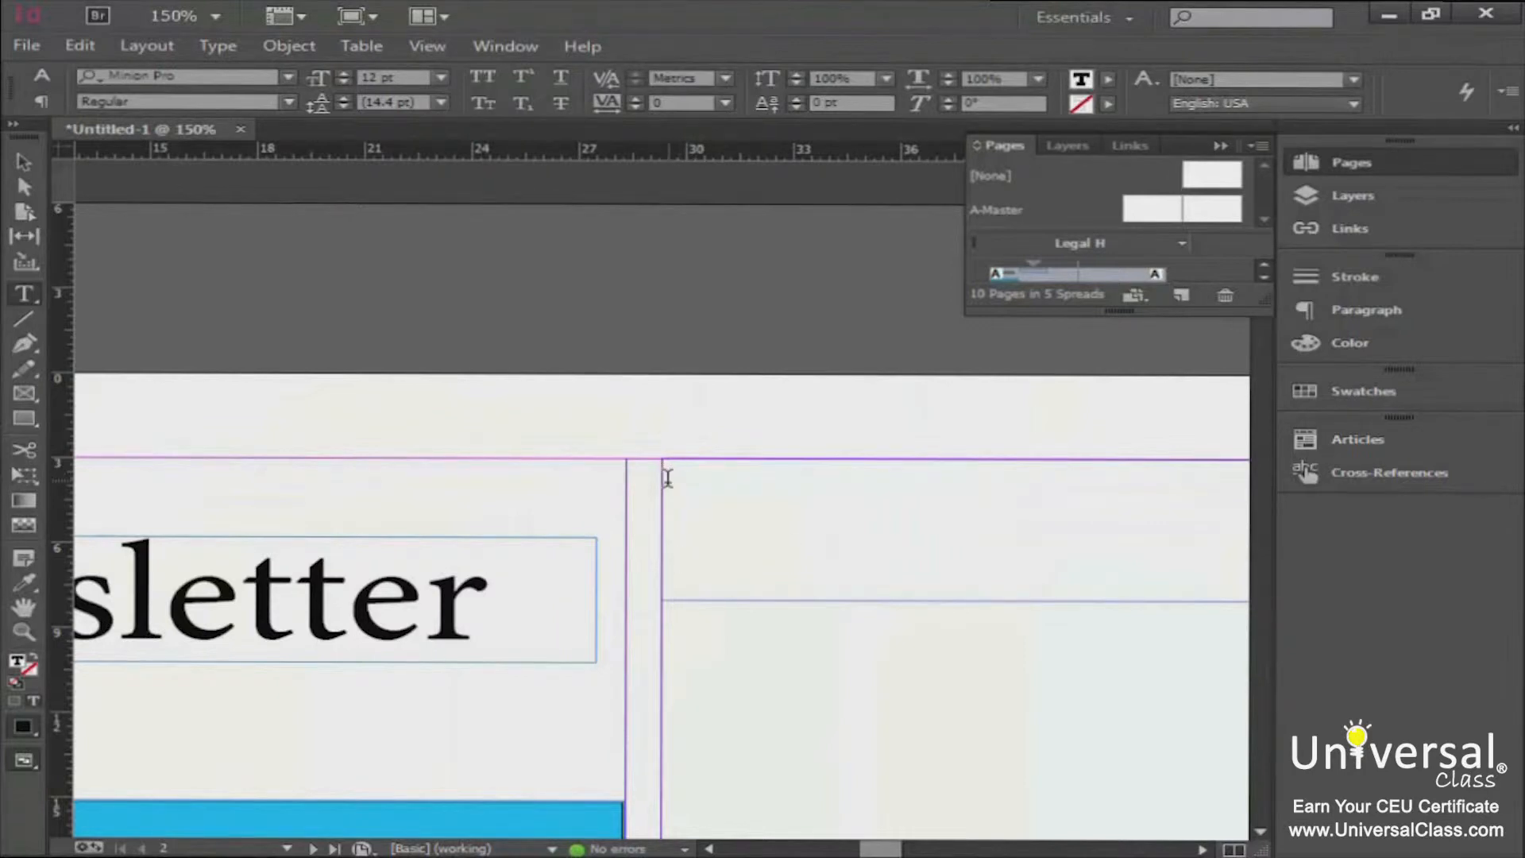
Enter the sample text "guhjklivmj" in the new text frame and delete it again
type("guhjklivmj")
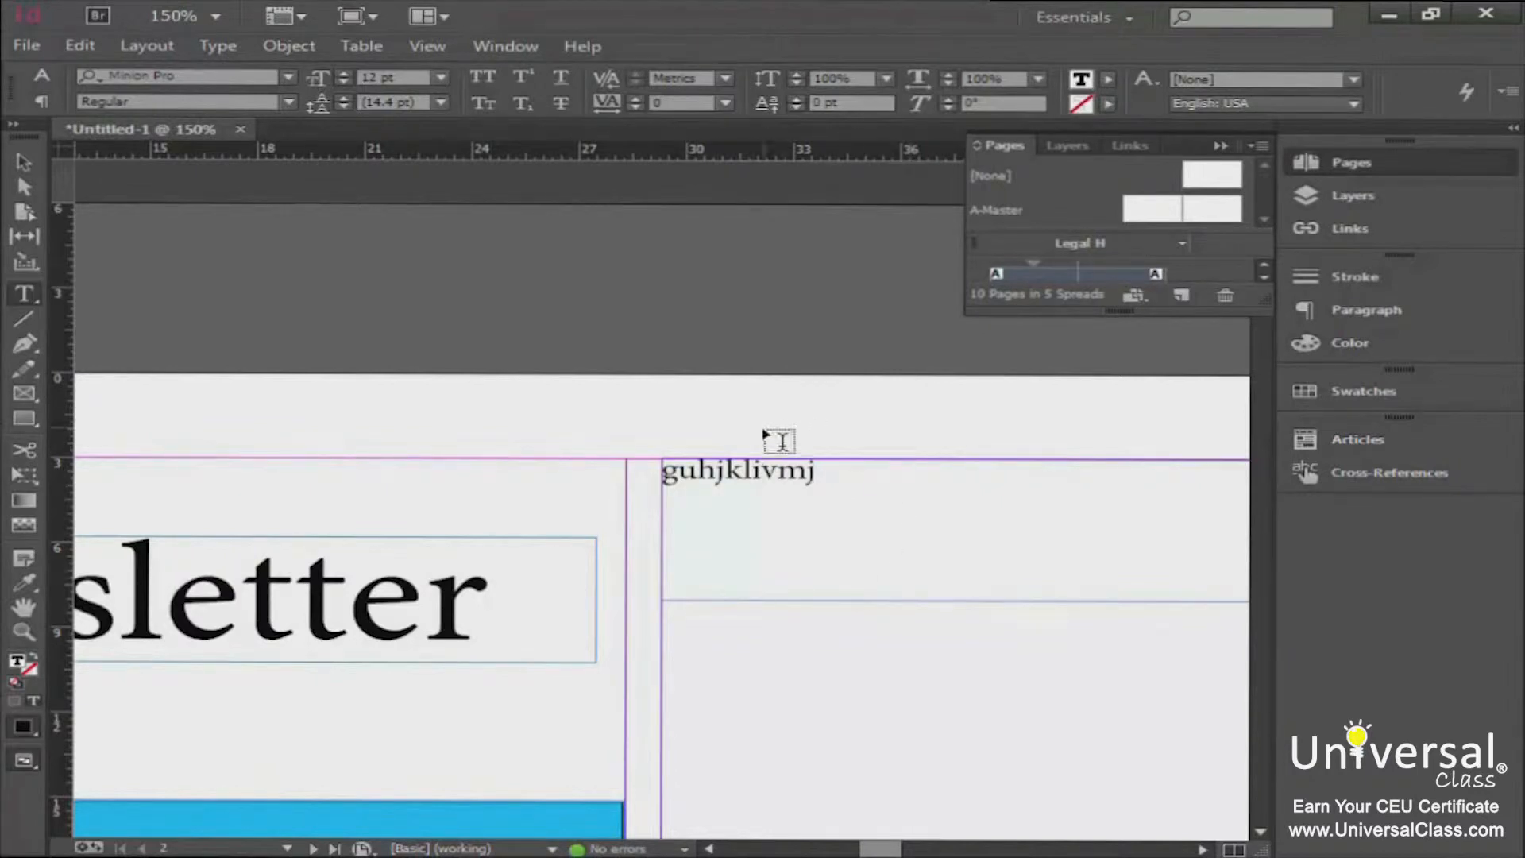
left_click_drag(819, 474, 645, 498)
key("BackSpace")
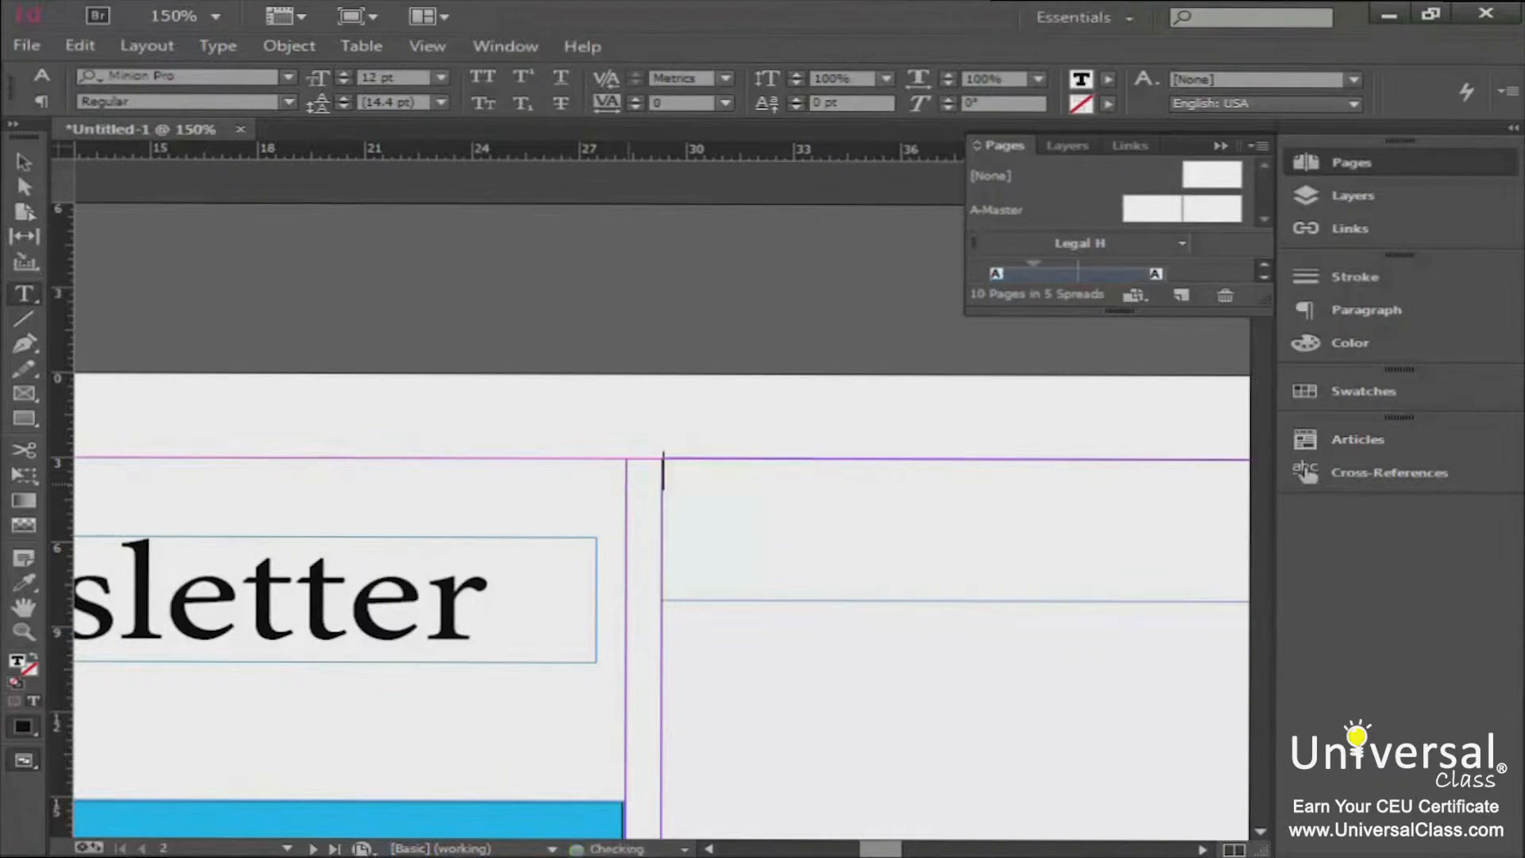
Resize the headline frame to about 2p6.4 high and draw a text frame about 25p4 by 41p0 below it, filling the second column
left_click(35, 164)
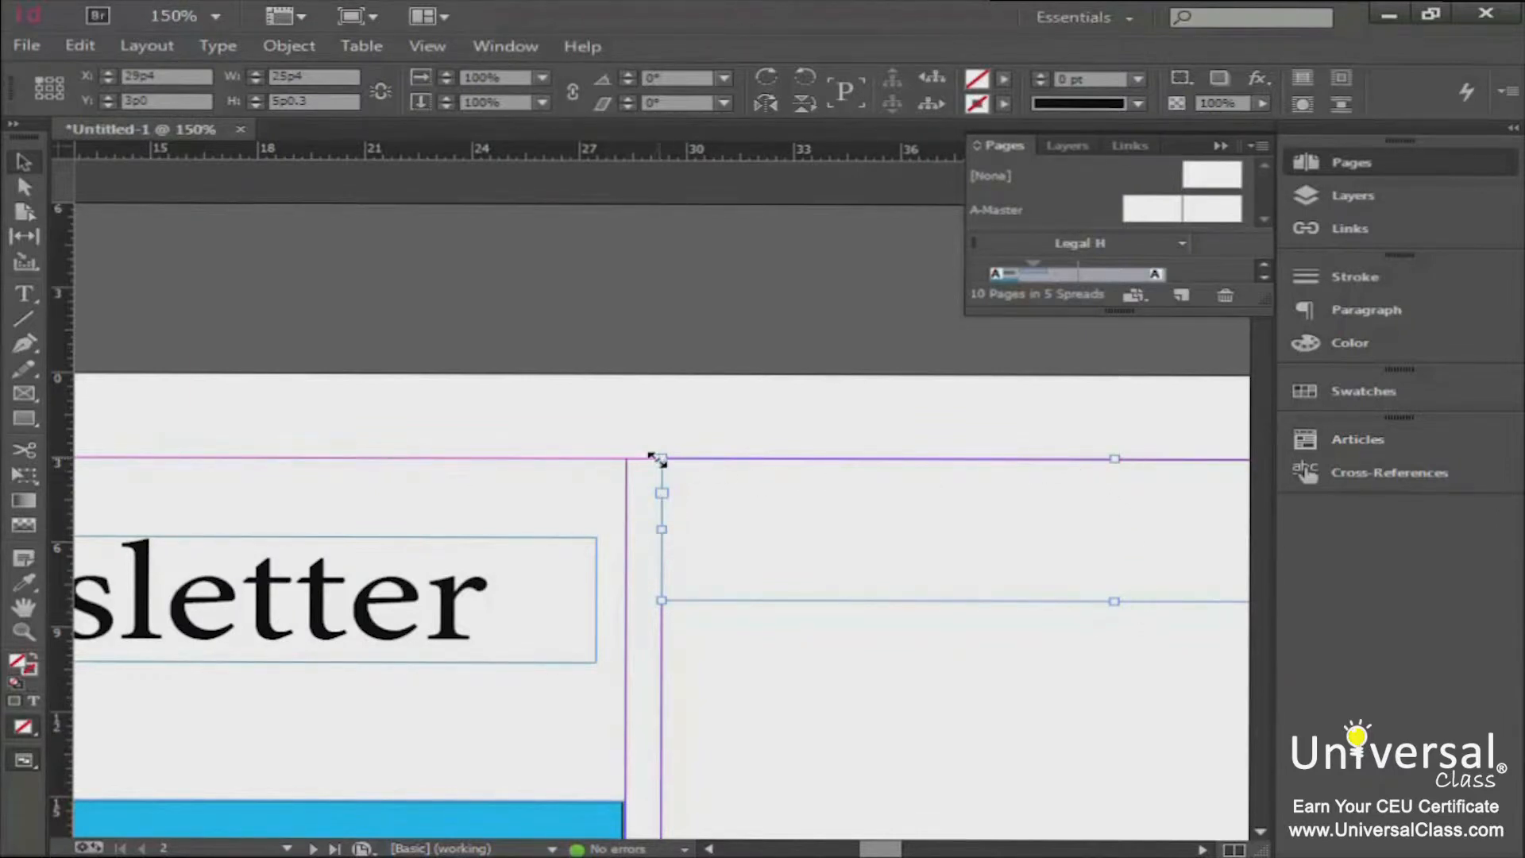
left_click_drag(662, 458, 973, 489)
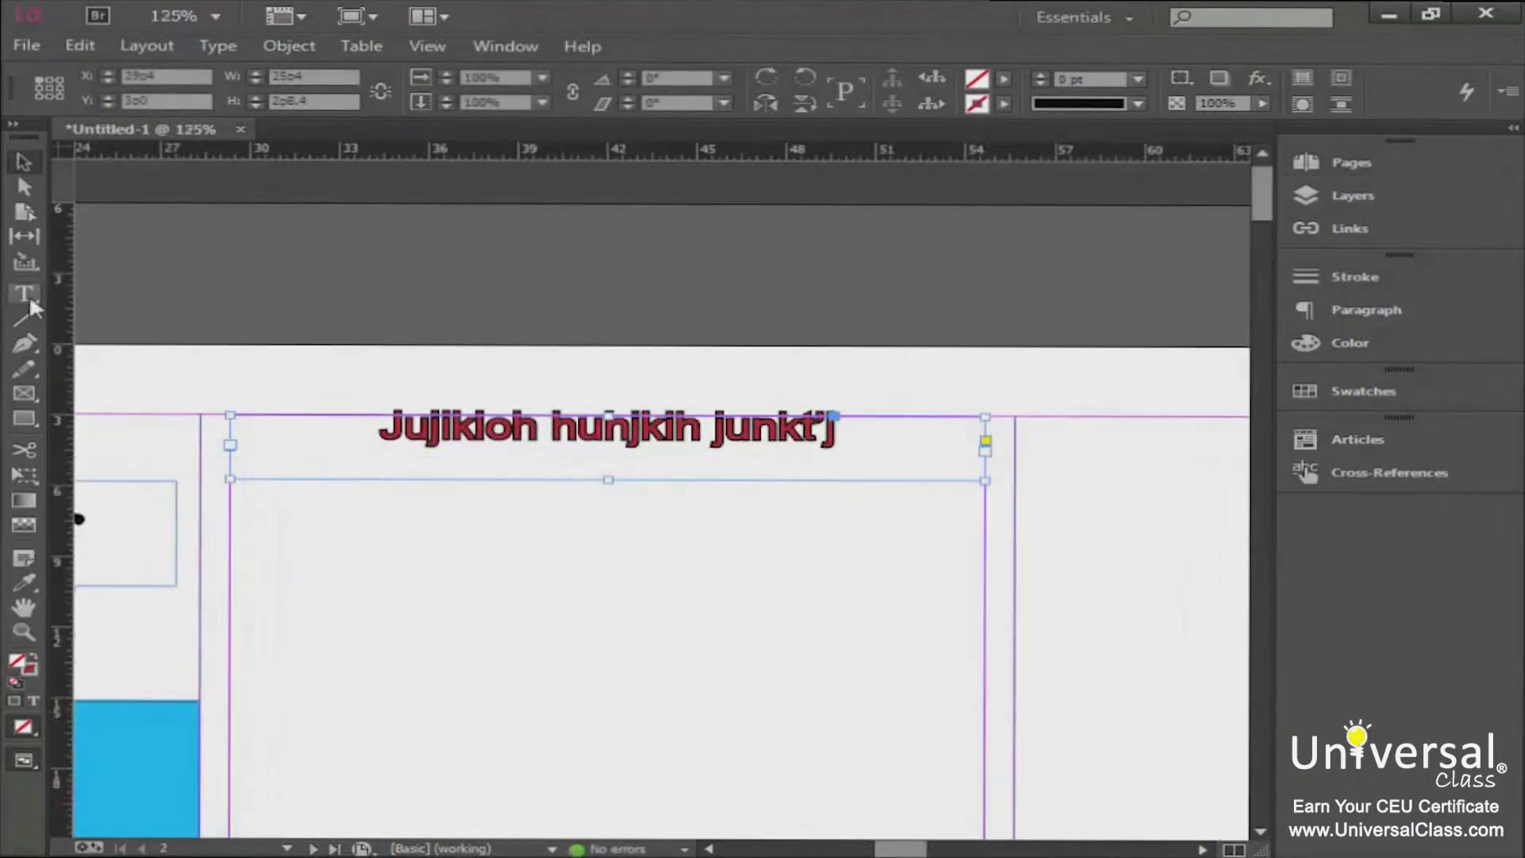
key("t")
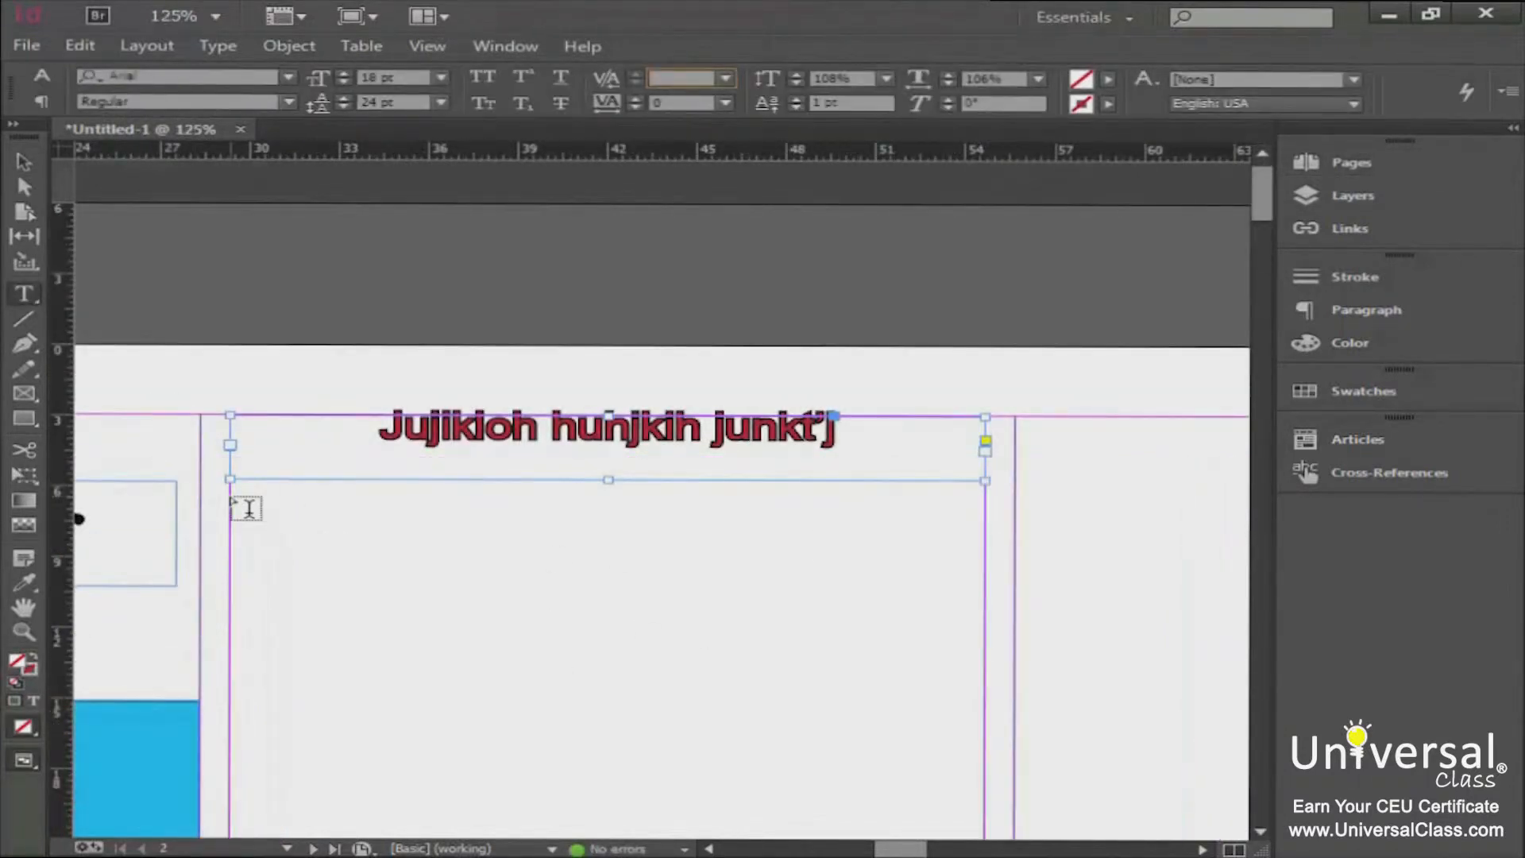
left_click_drag(248, 515, 958, 260)
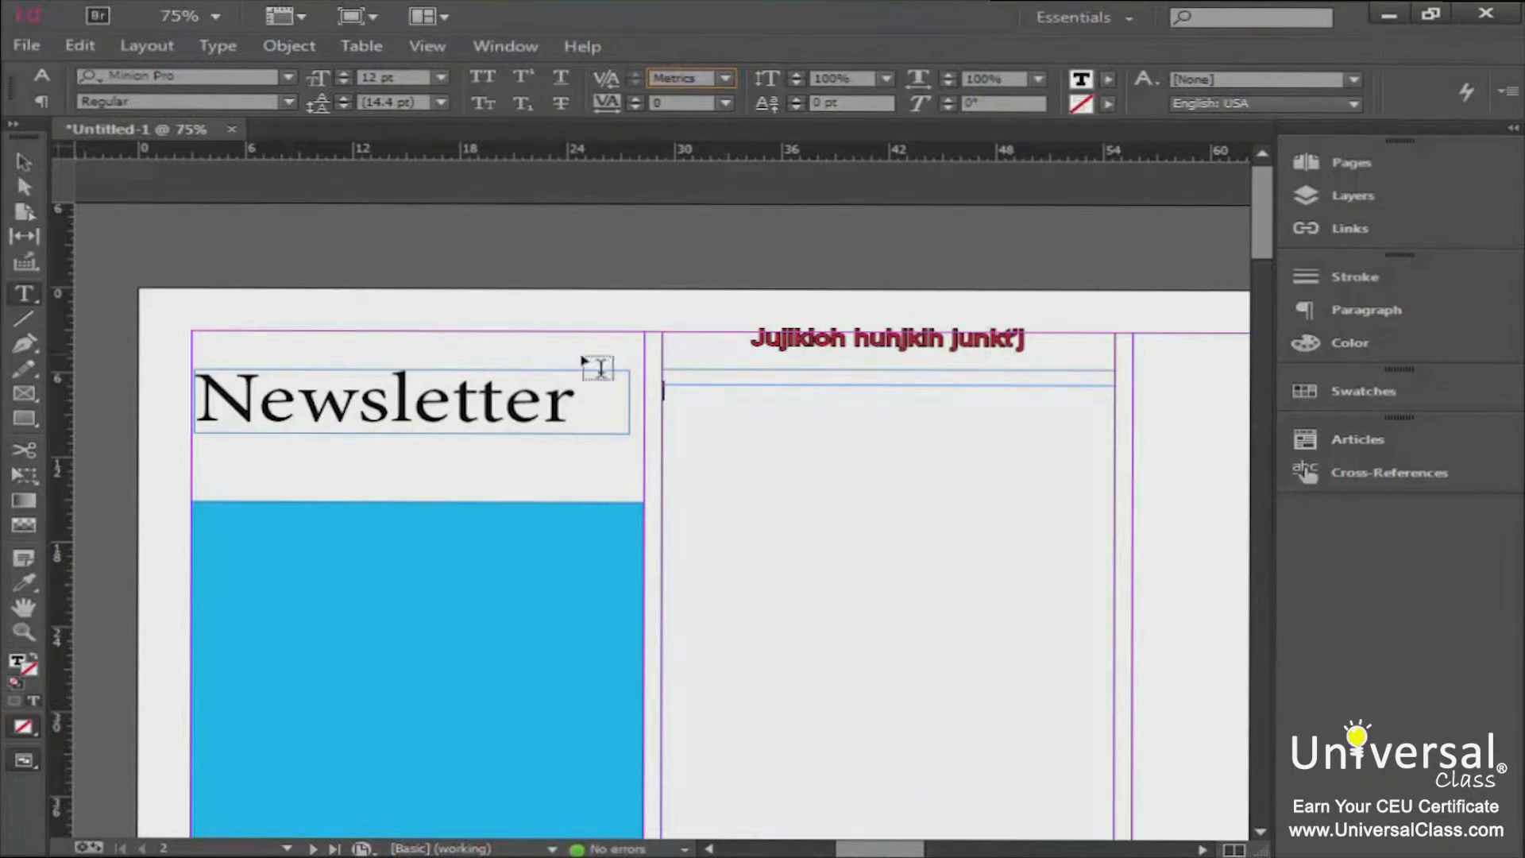
Place the file Davidson College.doc from the Samples folder into the text frame below the headline
left_click(26, 43)
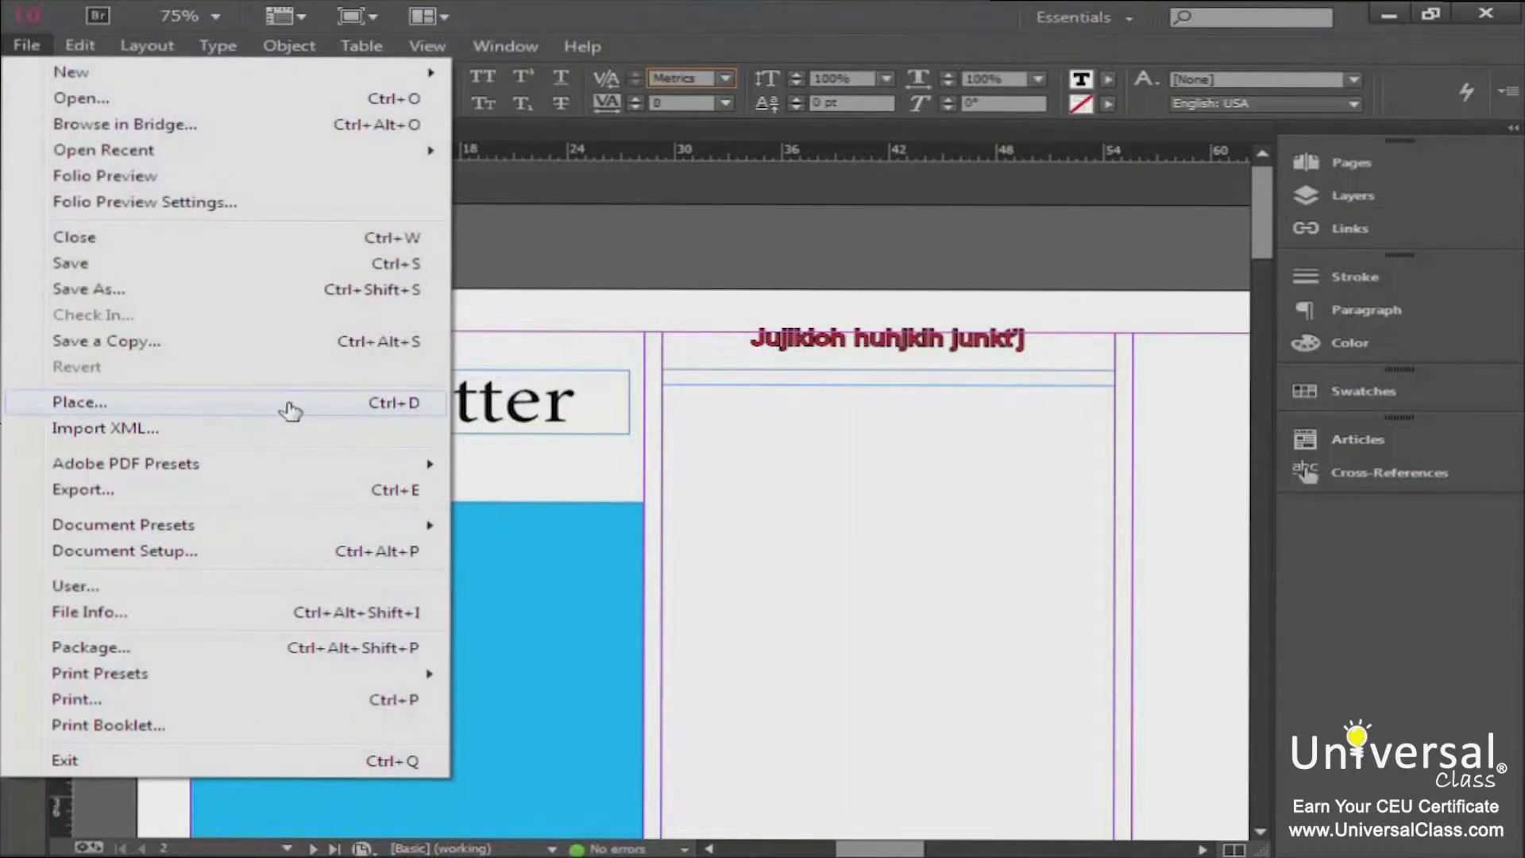
left_click(376, 411)
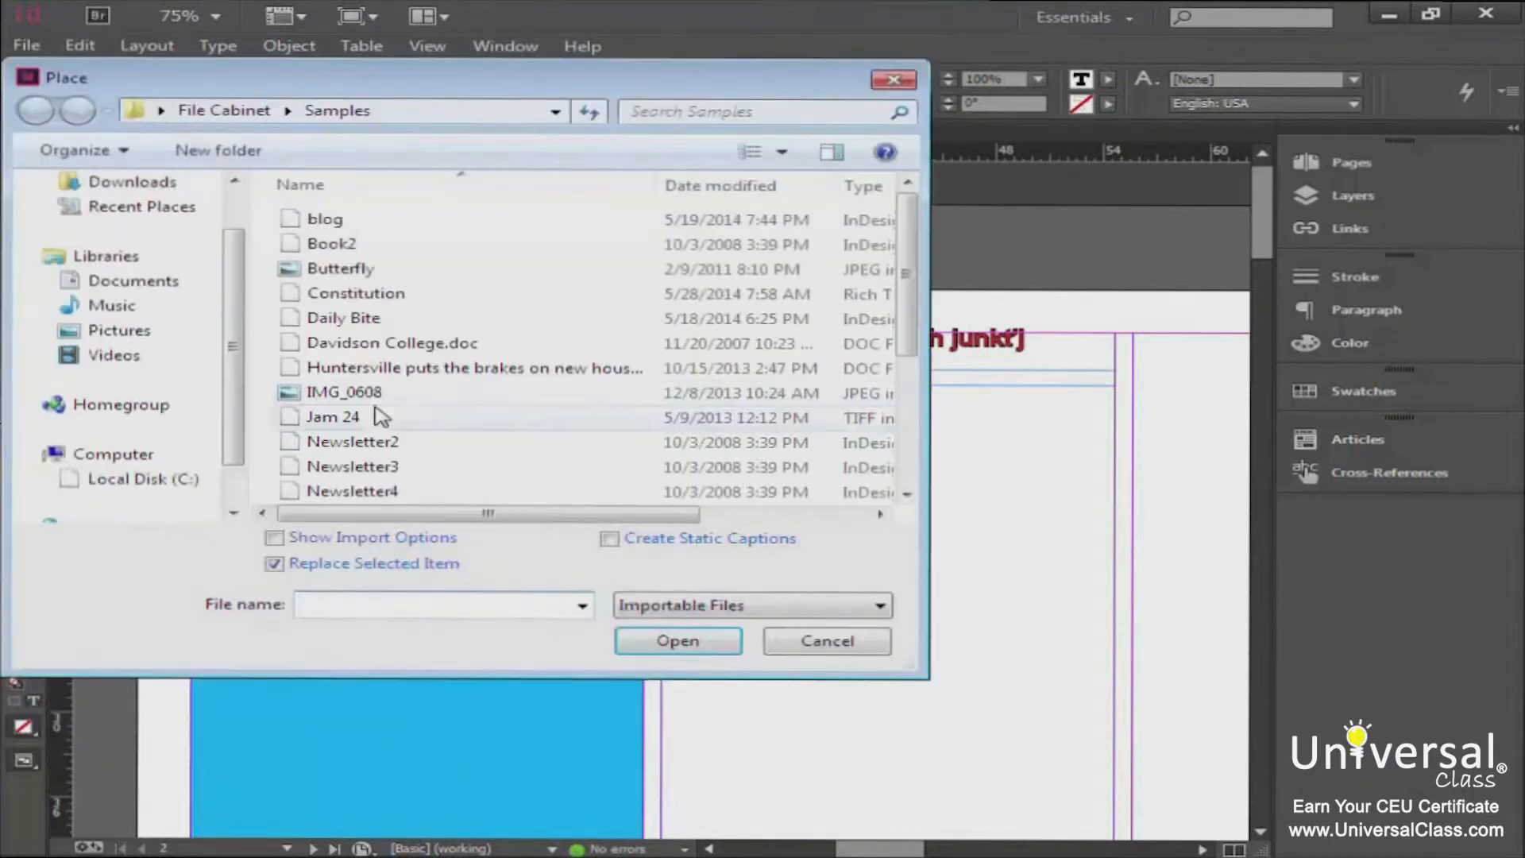
left_click_drag(379, 93, 613, 75)
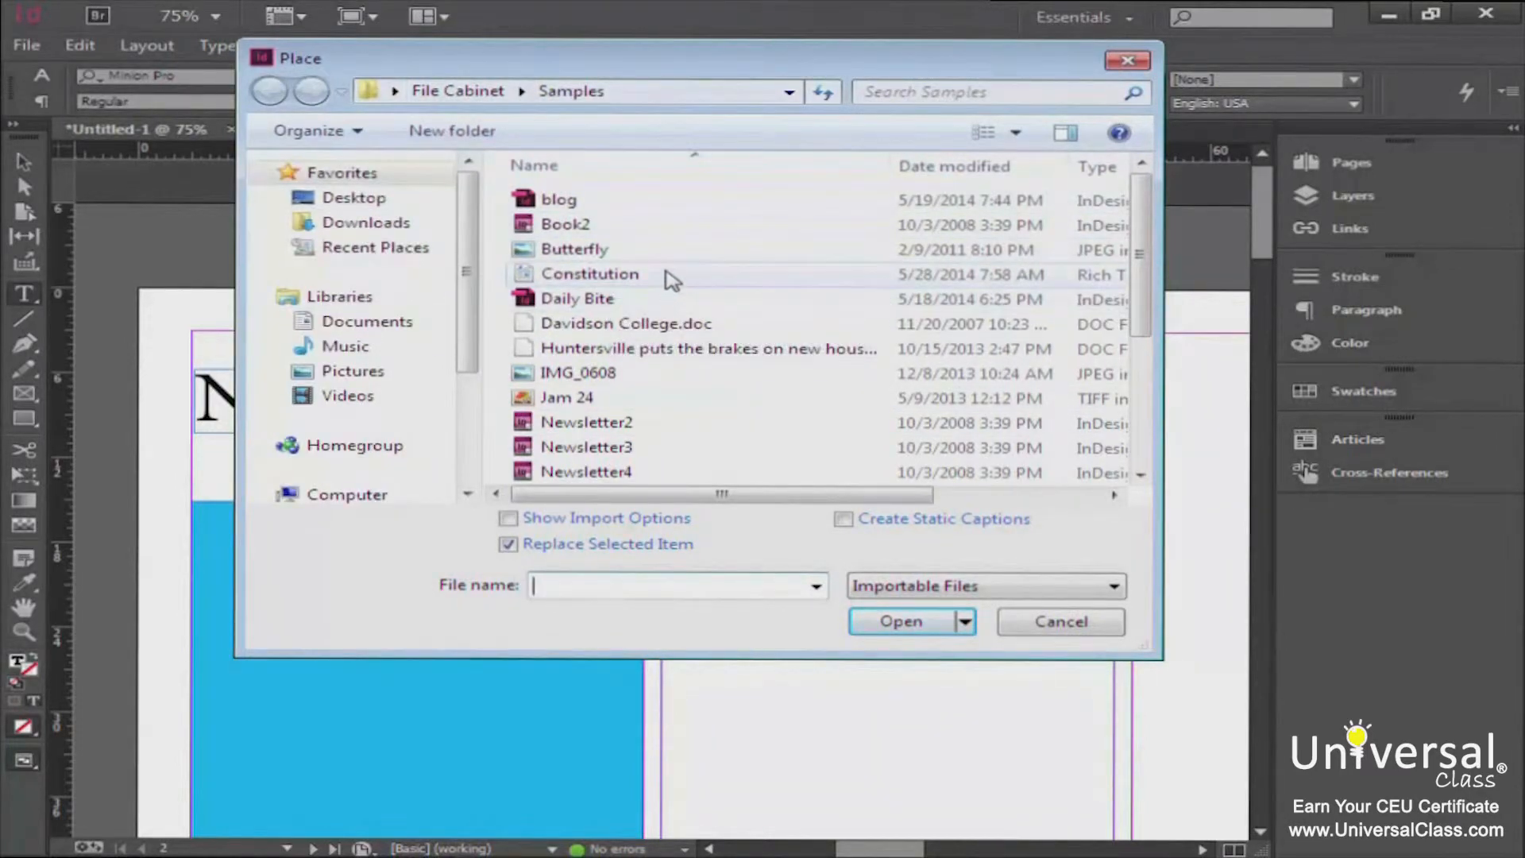
left_click_drag(1152, 286, 1148, 326)
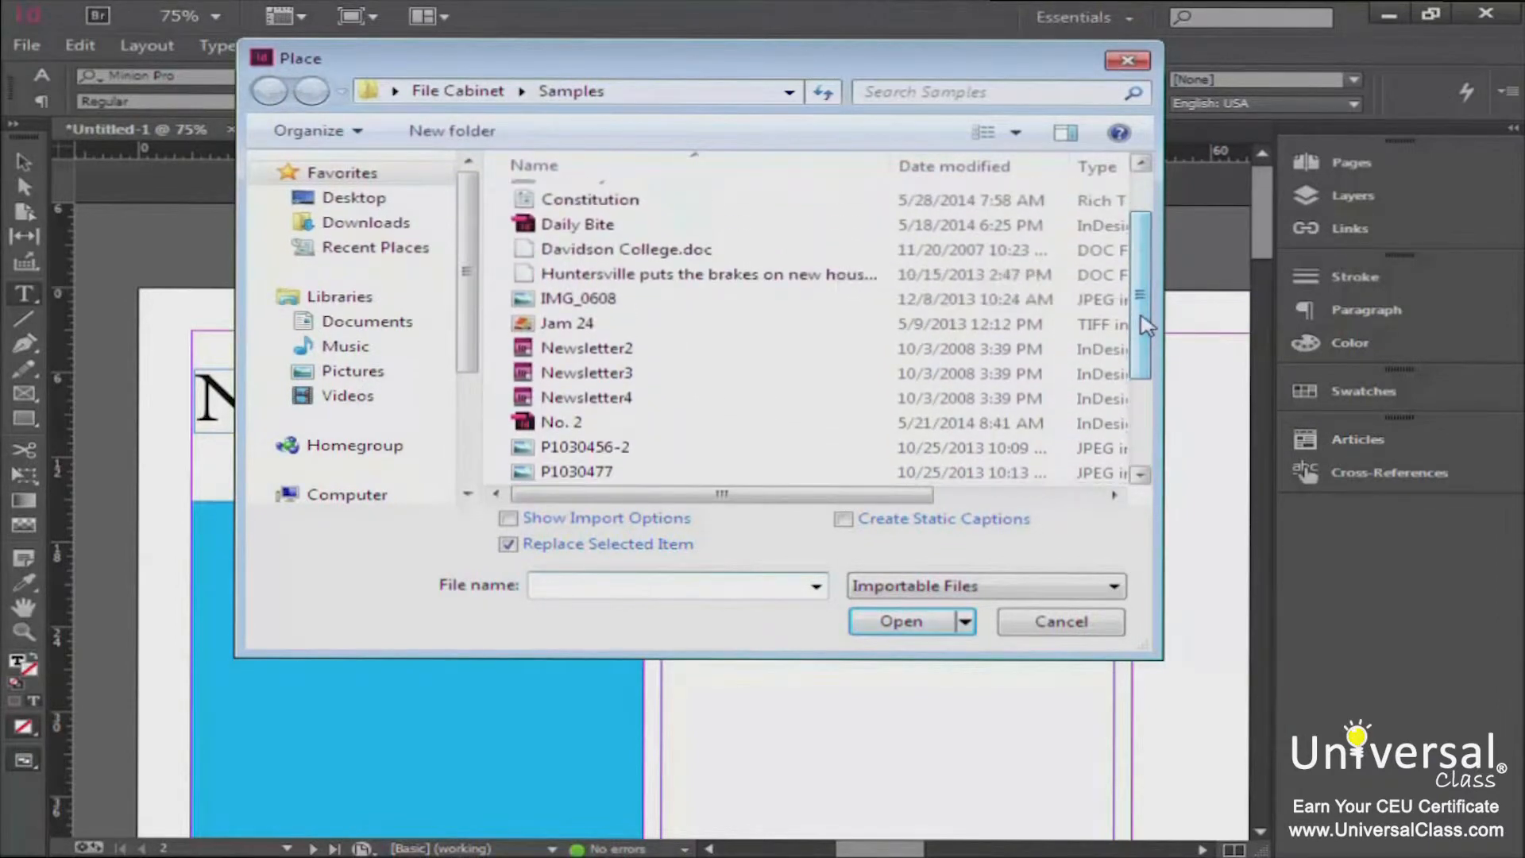
left_click(548, 251)
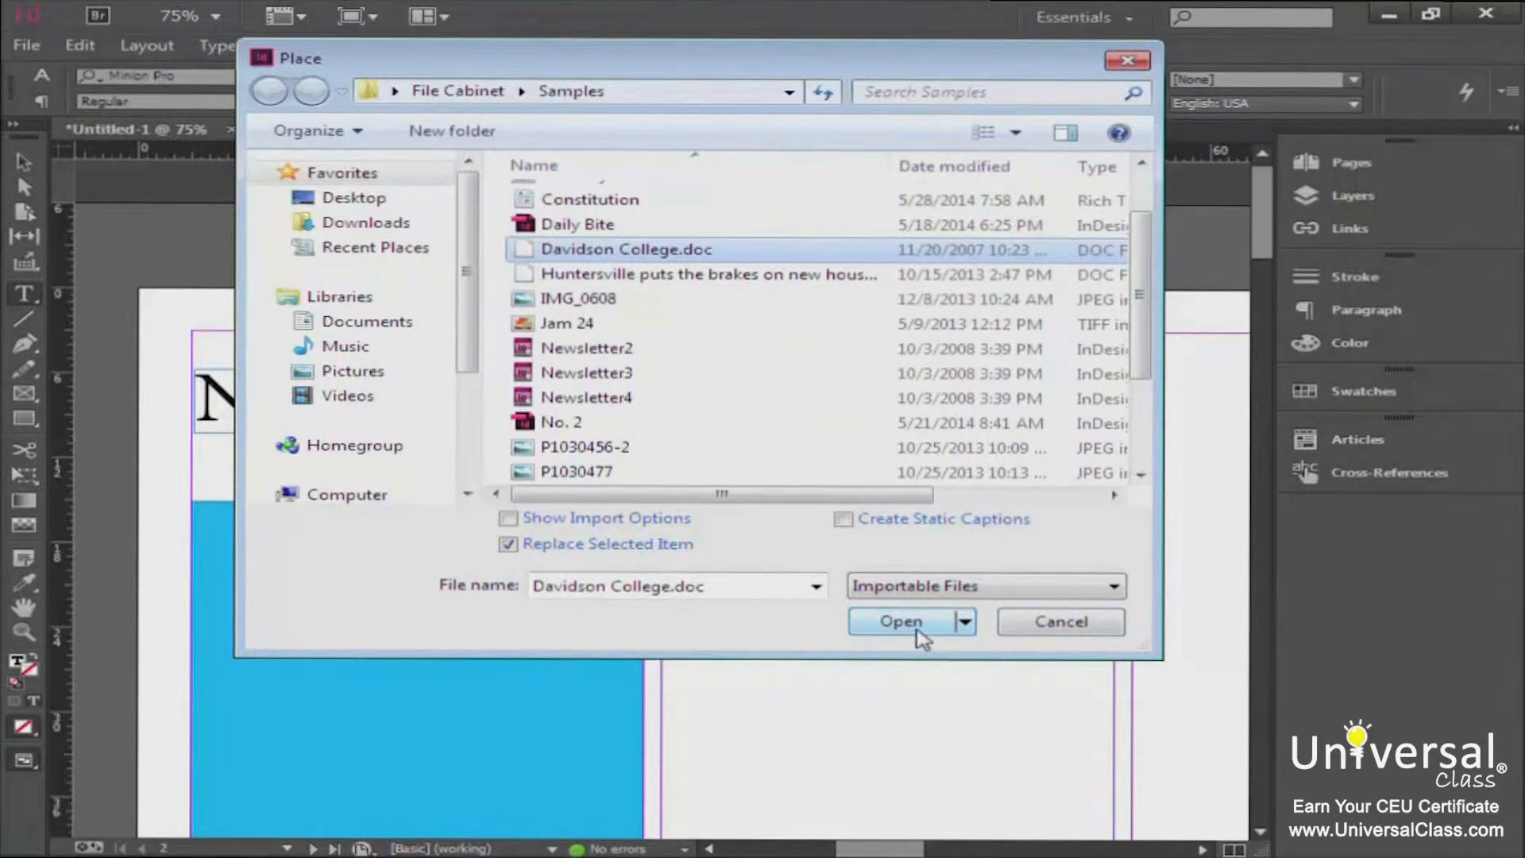
left_click(906, 622)
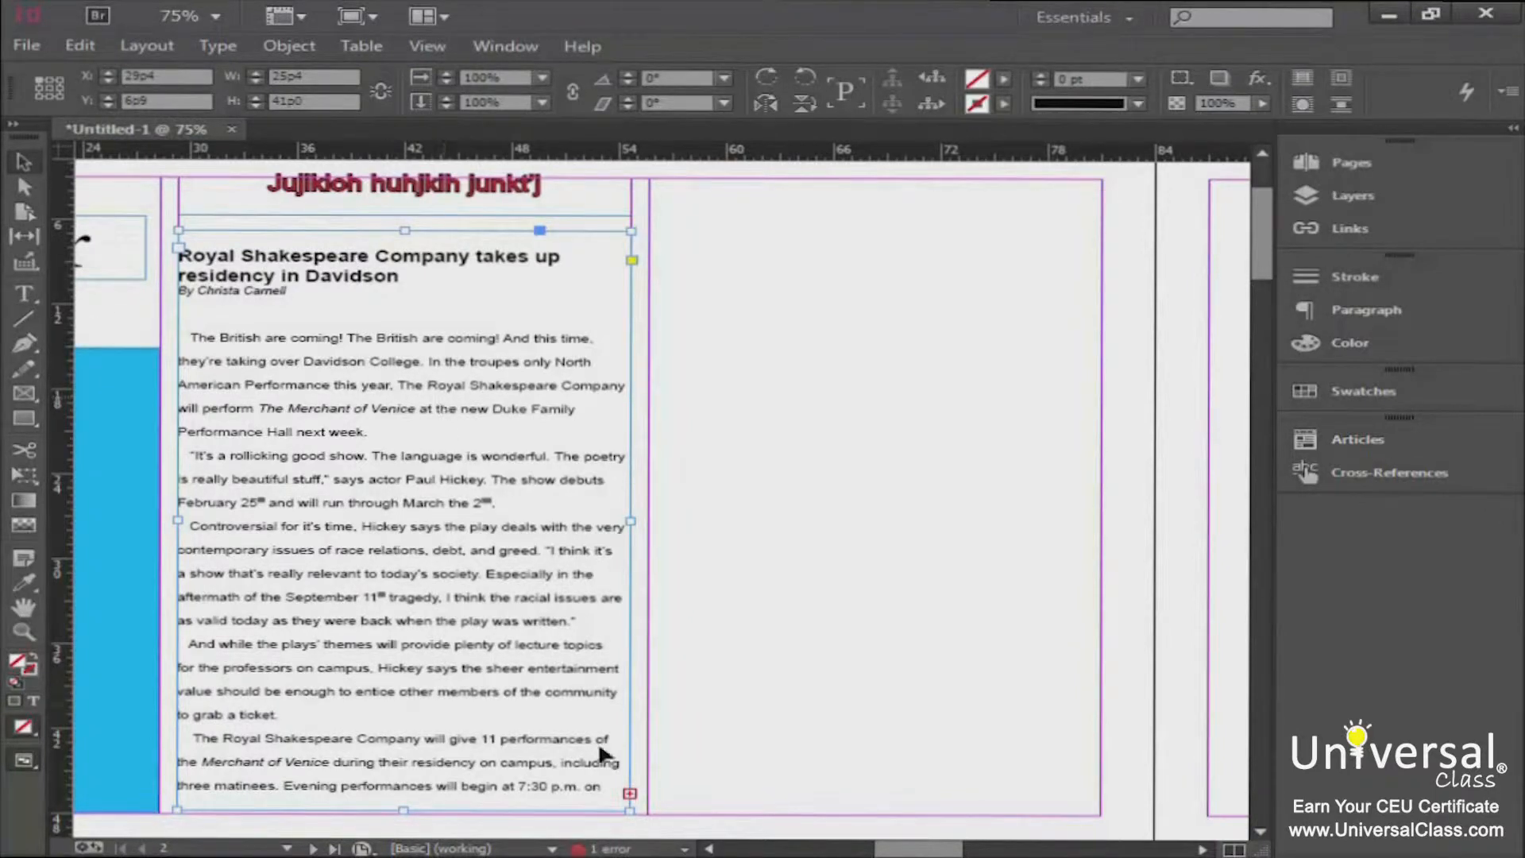
Thread the article's overset text into a new frame about 25p4 by 44p2.4 filling the third column
left_click(629, 794)
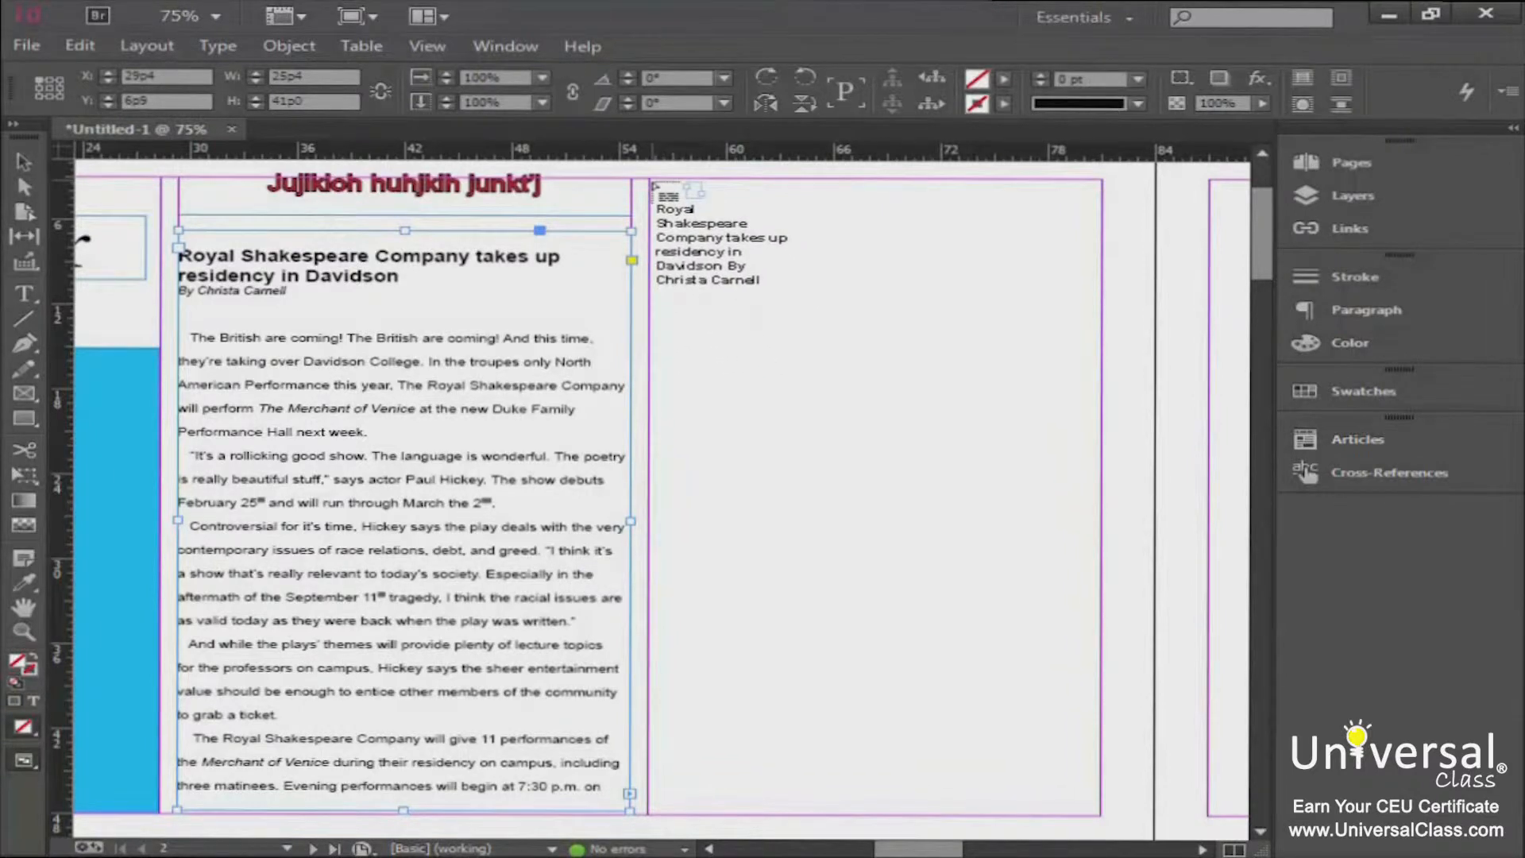
left_click_drag(651, 184, 1110, 814)
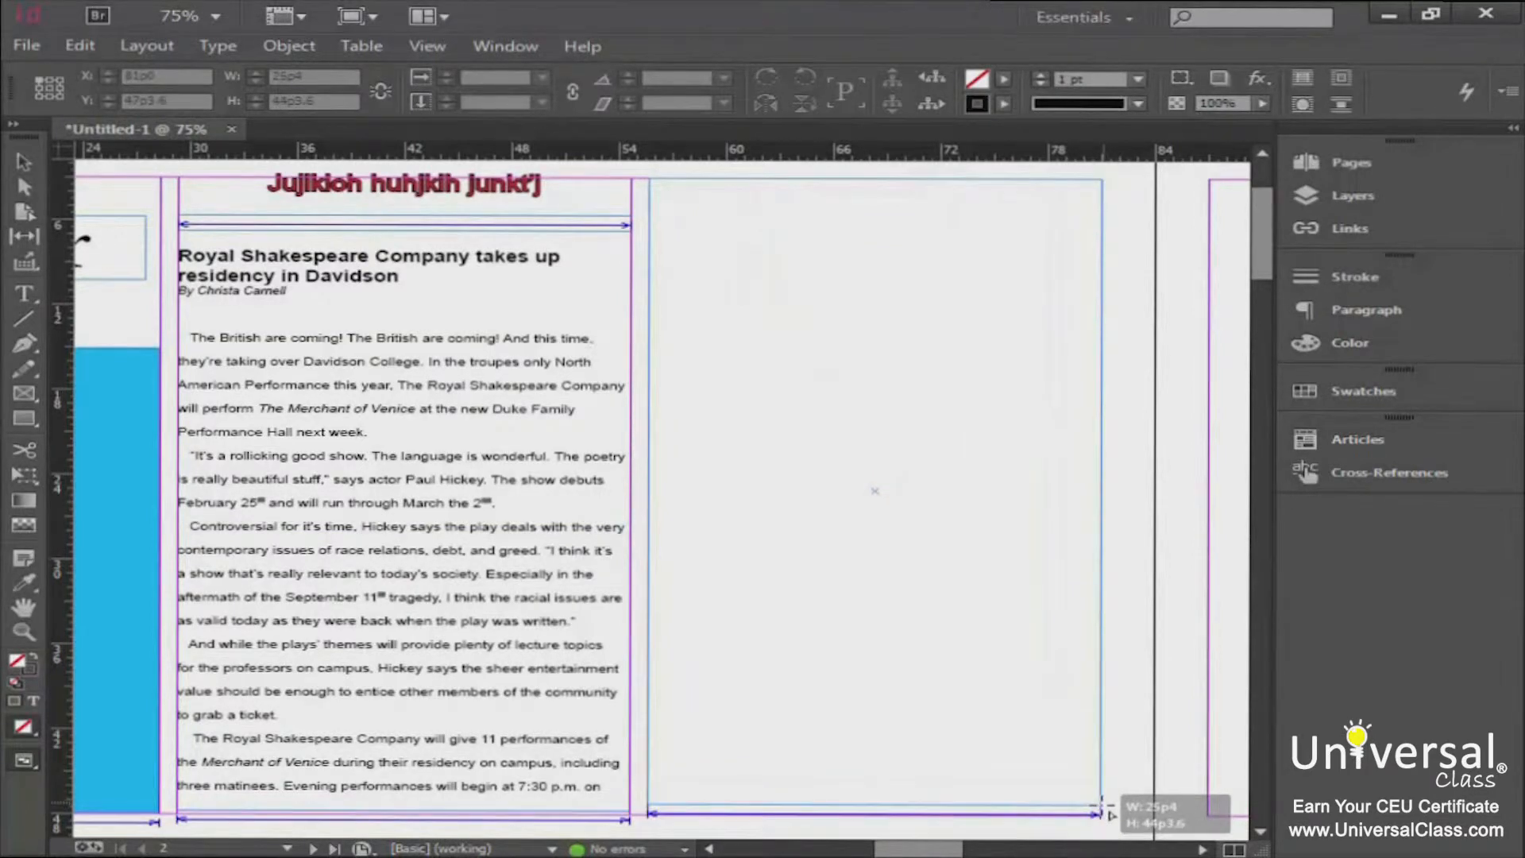
left_click_drag(1111, 814, 1110, 814)
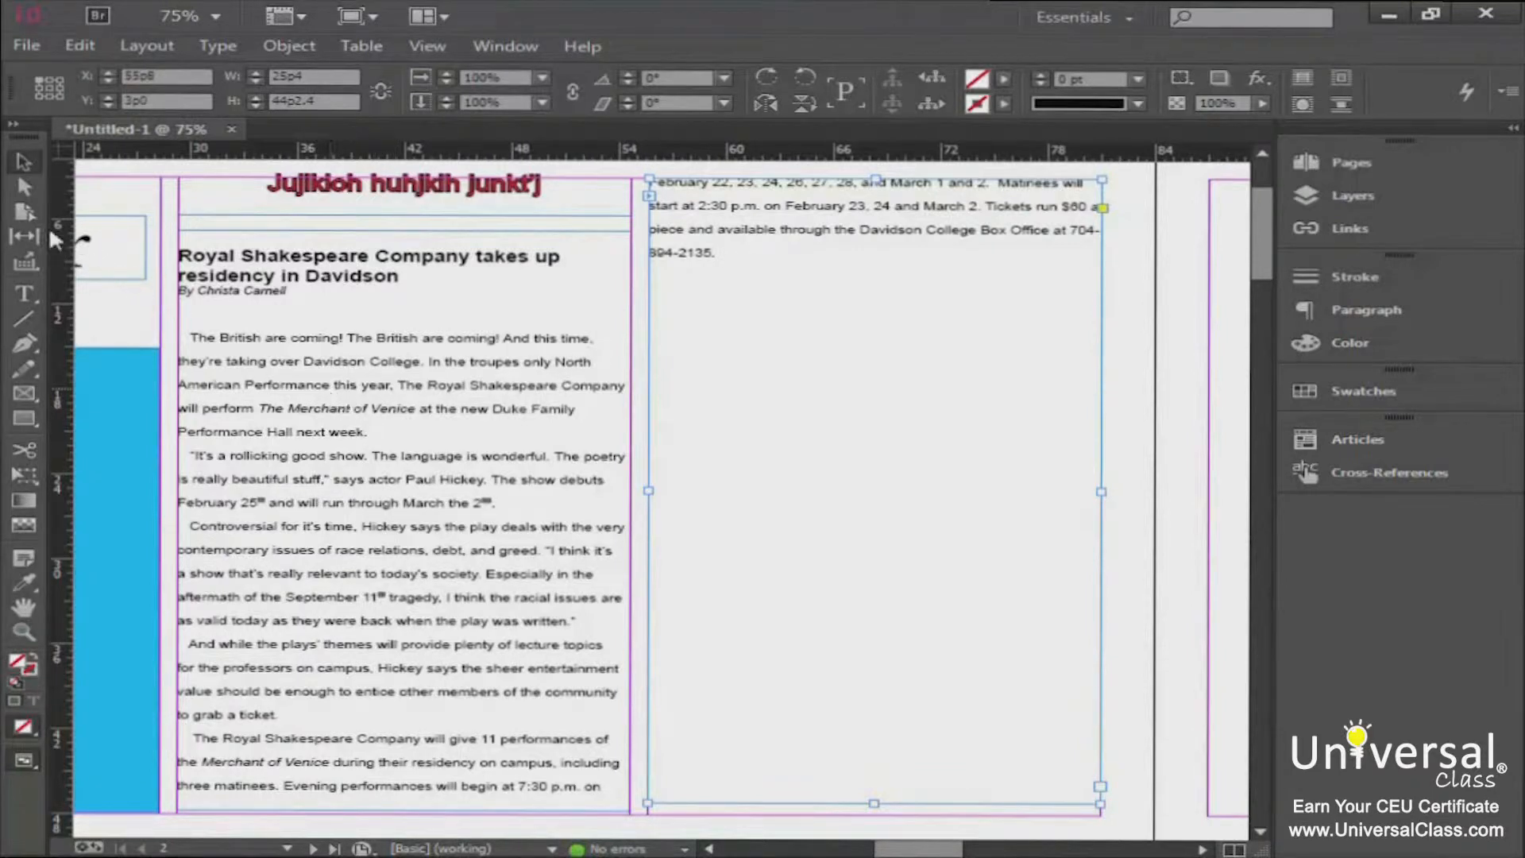
Try two extra line breaks between the article's headline and byline, and remove them again
left_click(25, 292)
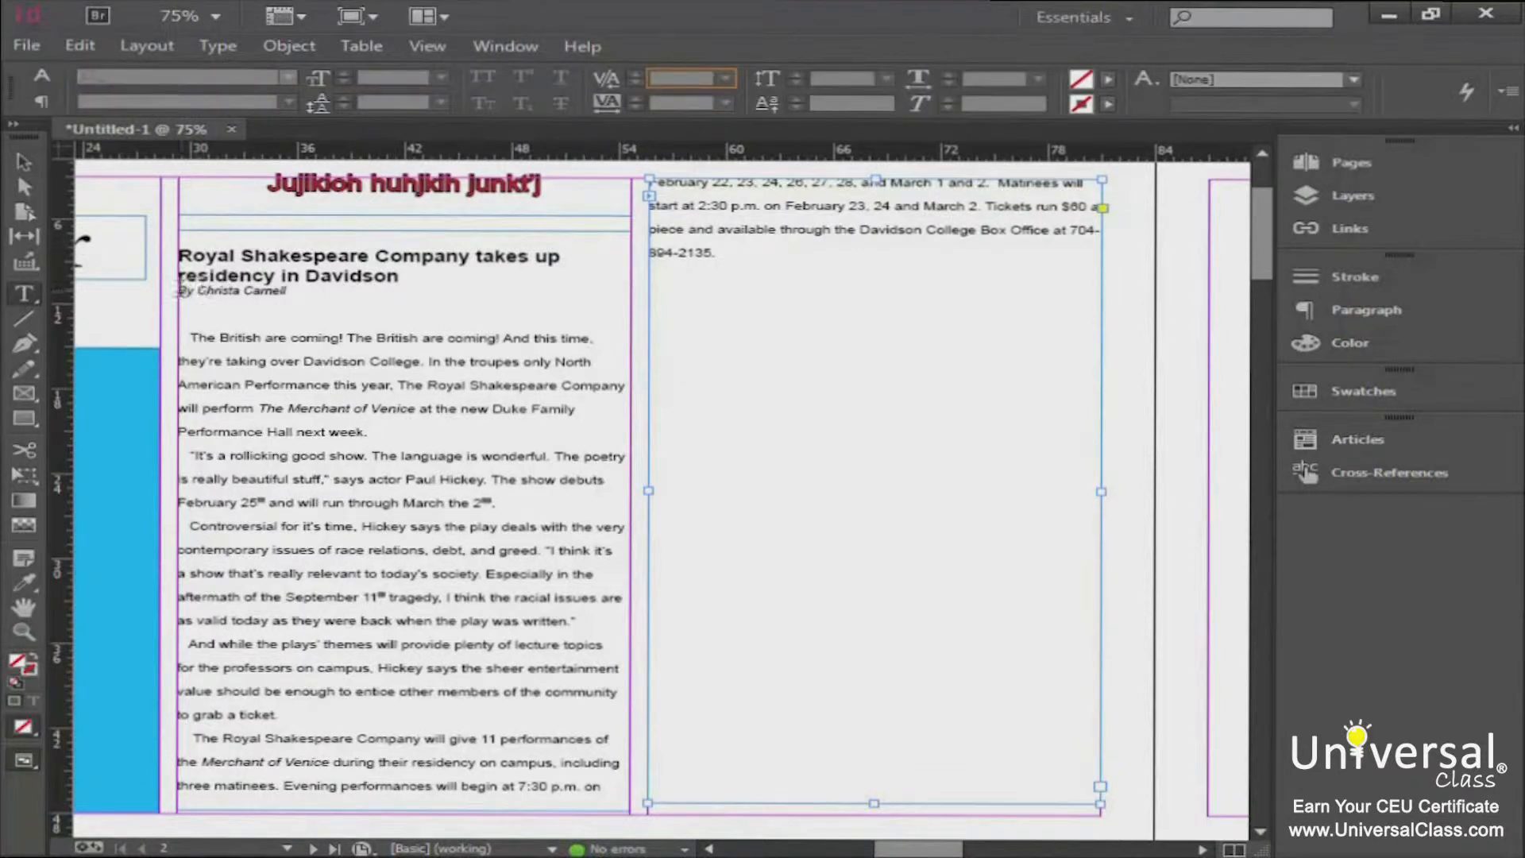
left_click(181, 291)
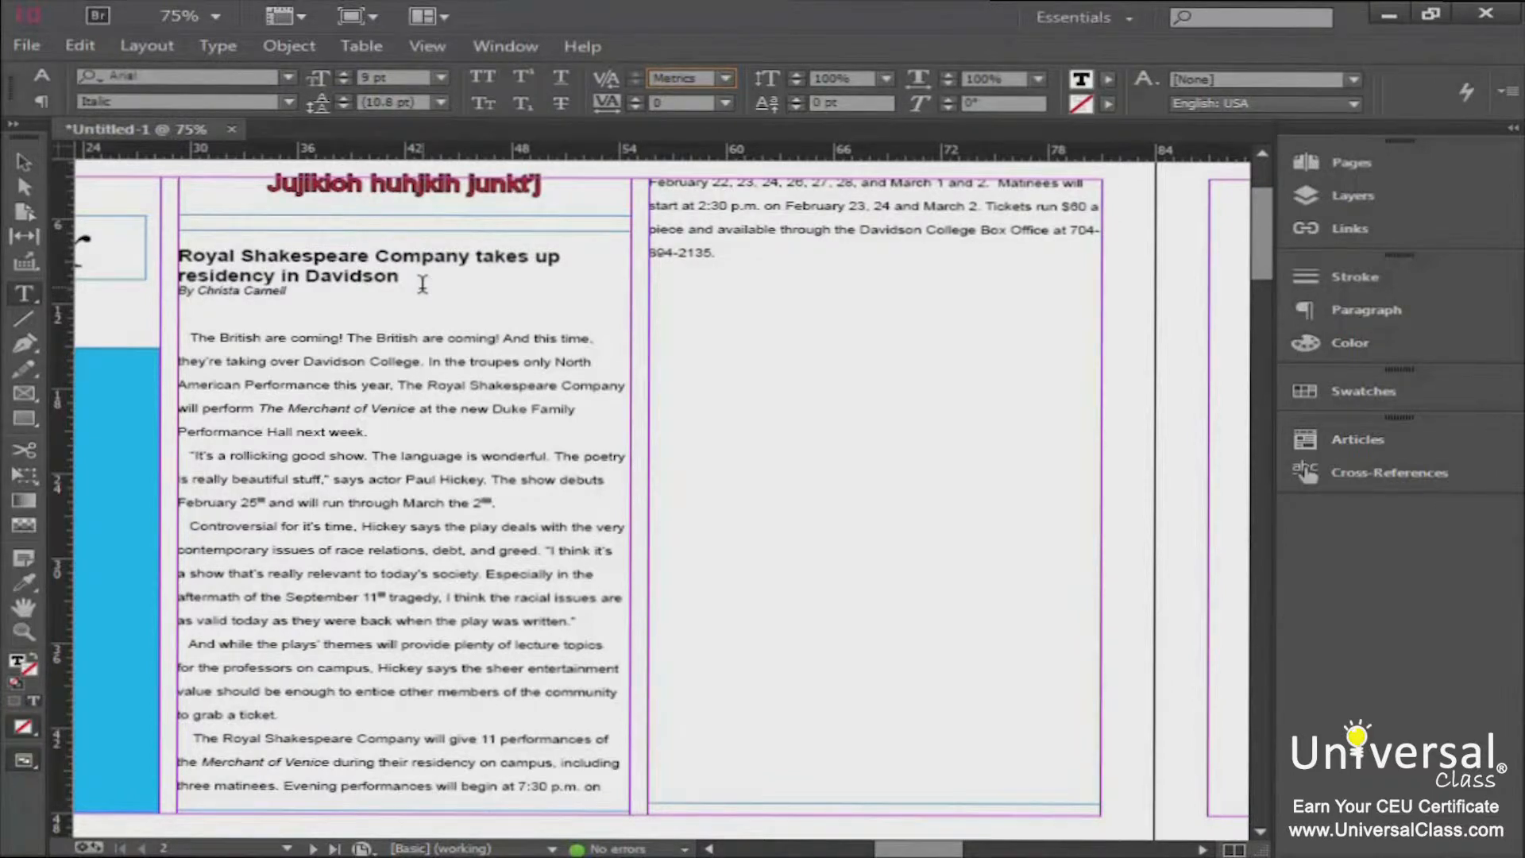
key("Return")
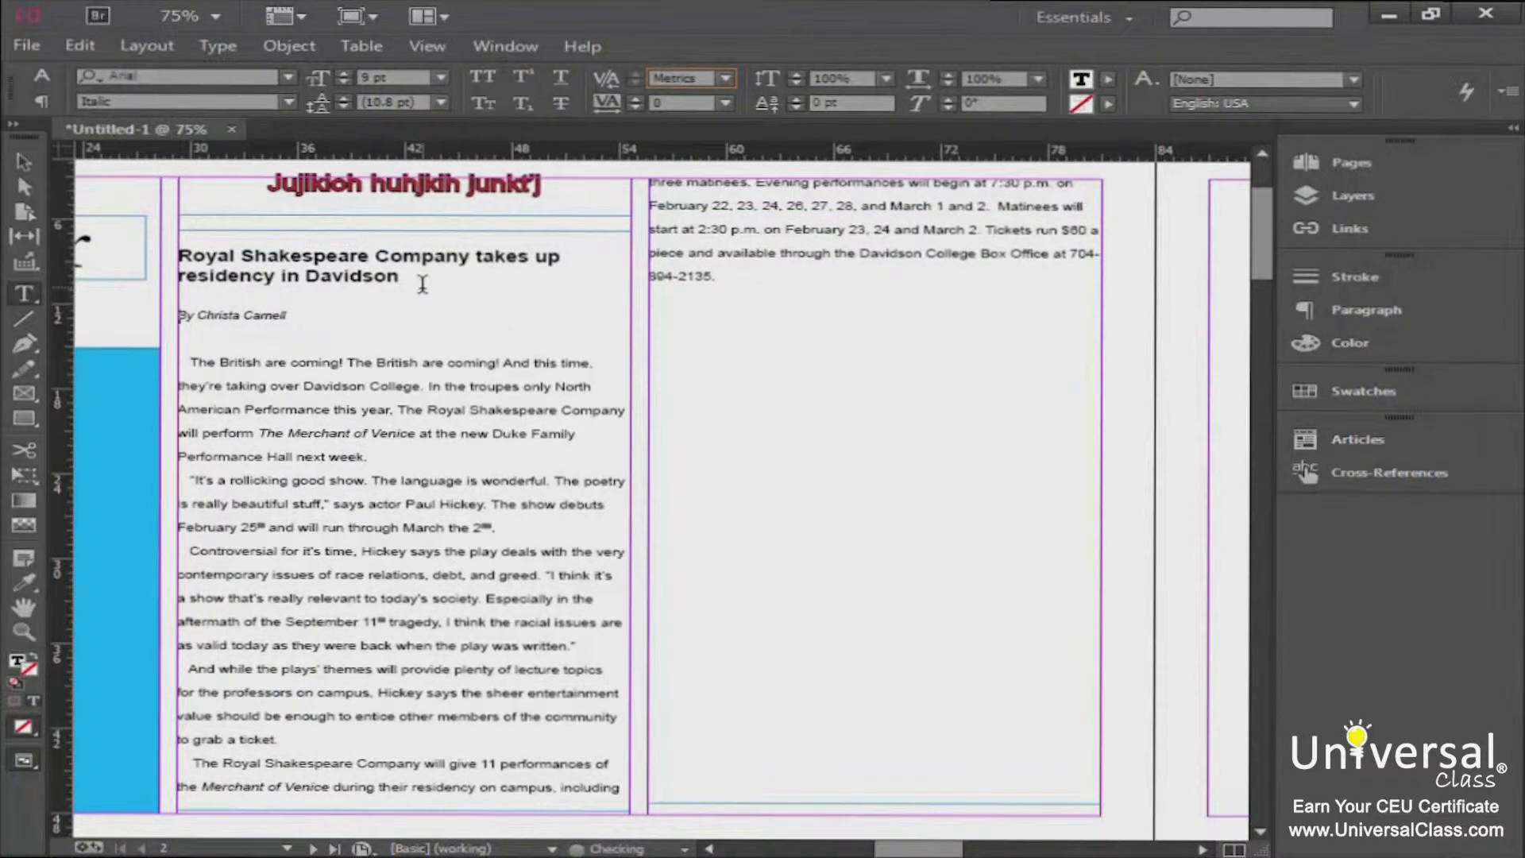
key("Return")
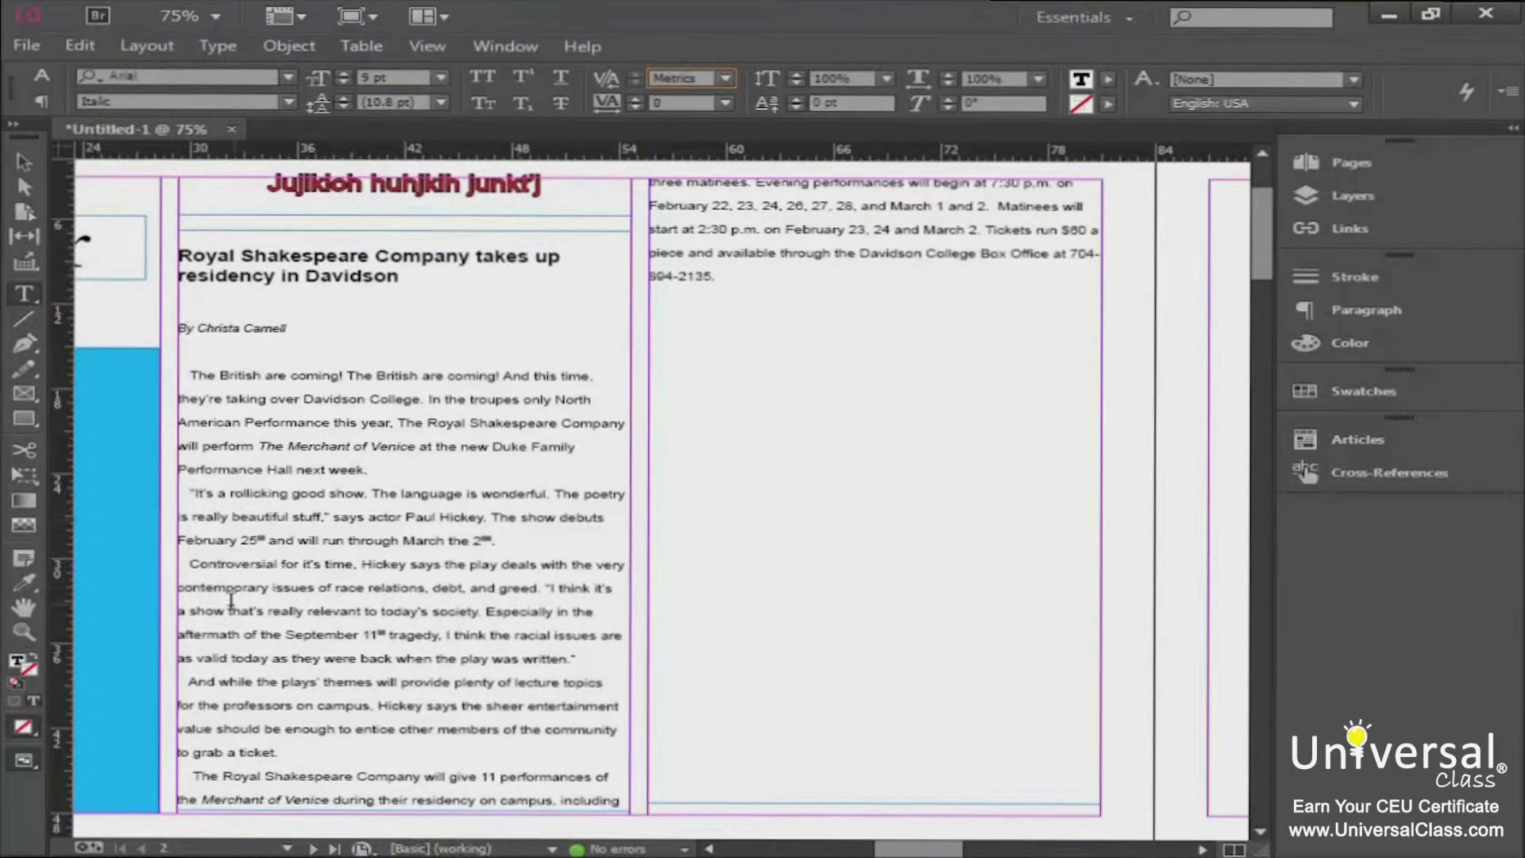
key("BackSpace")
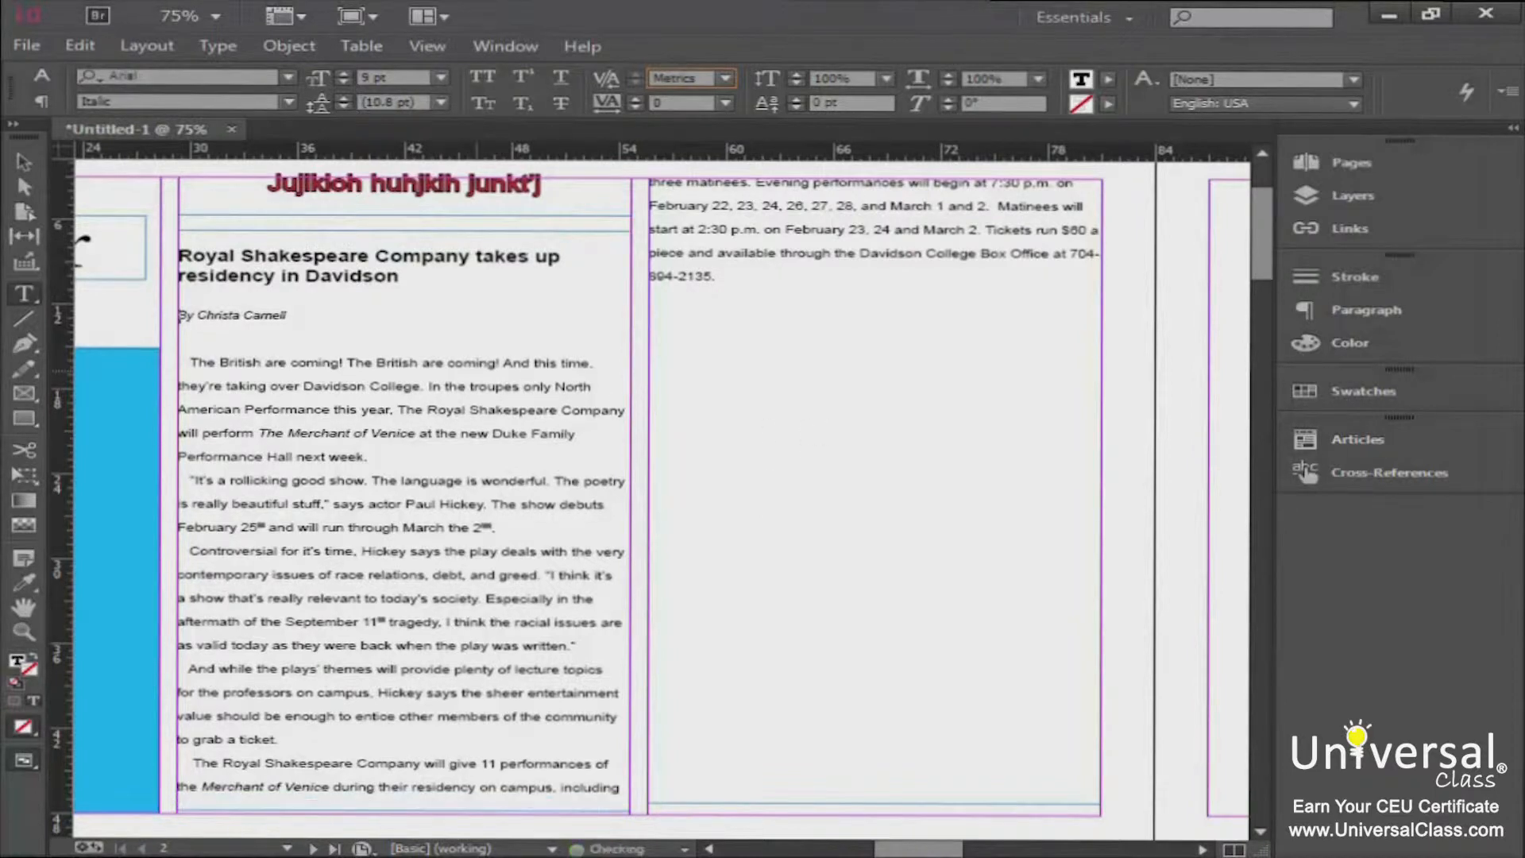
key("BackSpace")
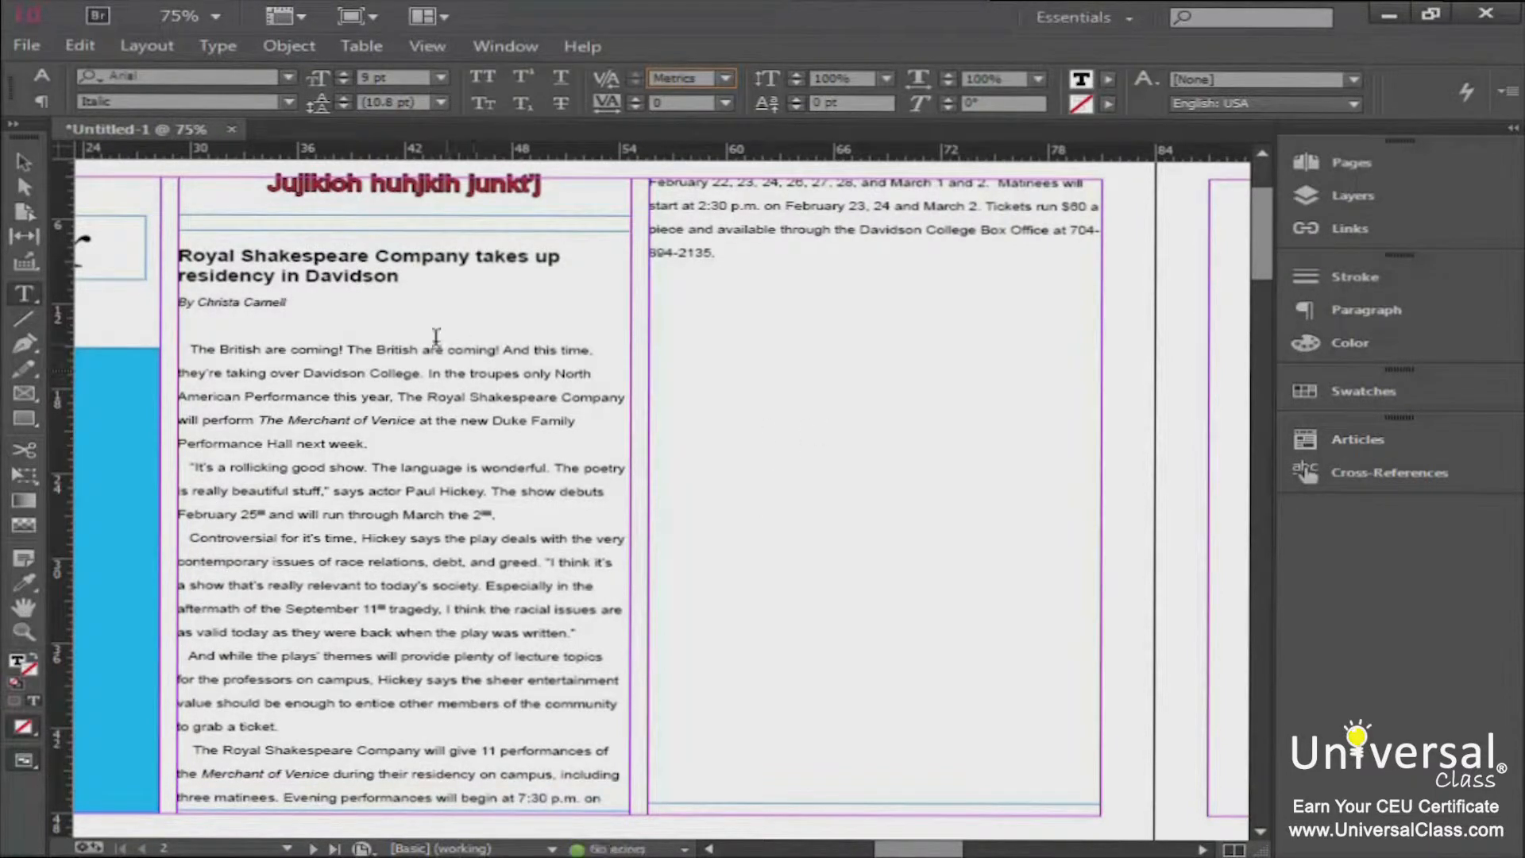
Remove the empty line above the article's headline and add line breaks before the byline and after the first paragraph
left_click(183, 255)
key("BackSpace")
left_click(179, 286)
key("Return")
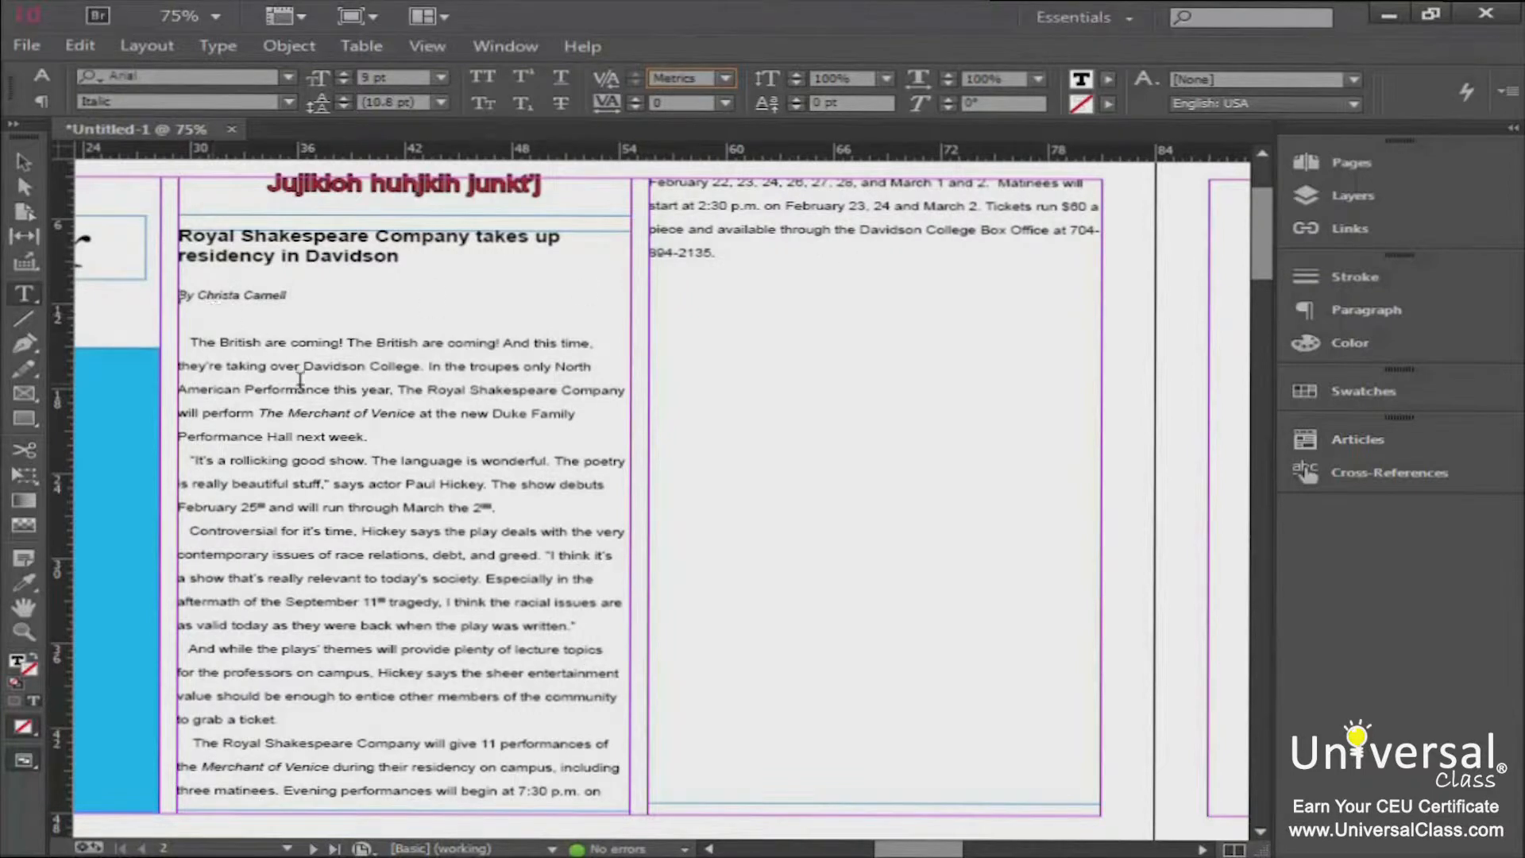
left_click(378, 437)
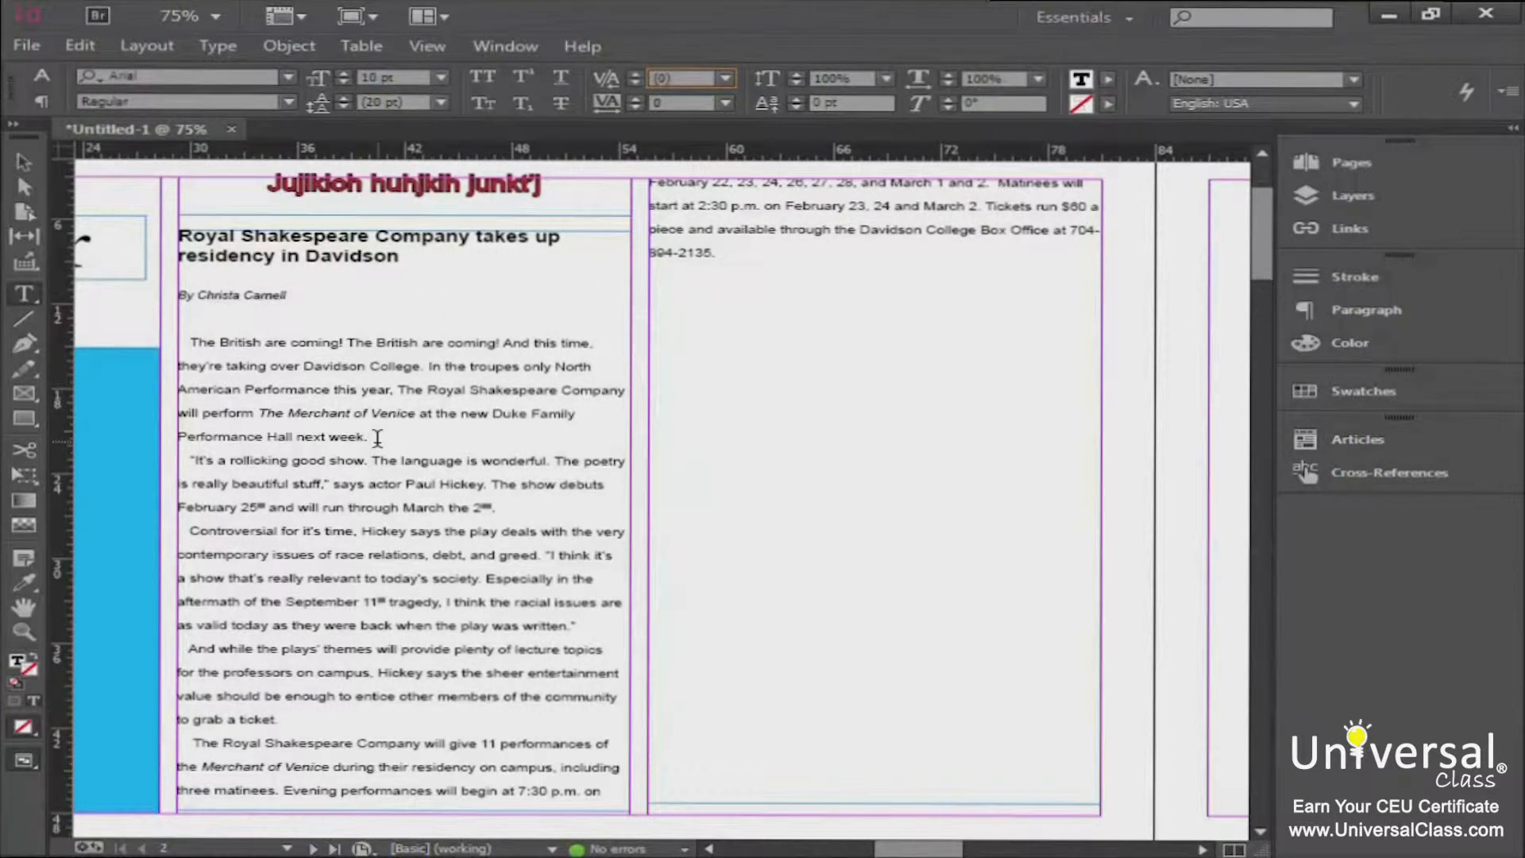
key("Return")
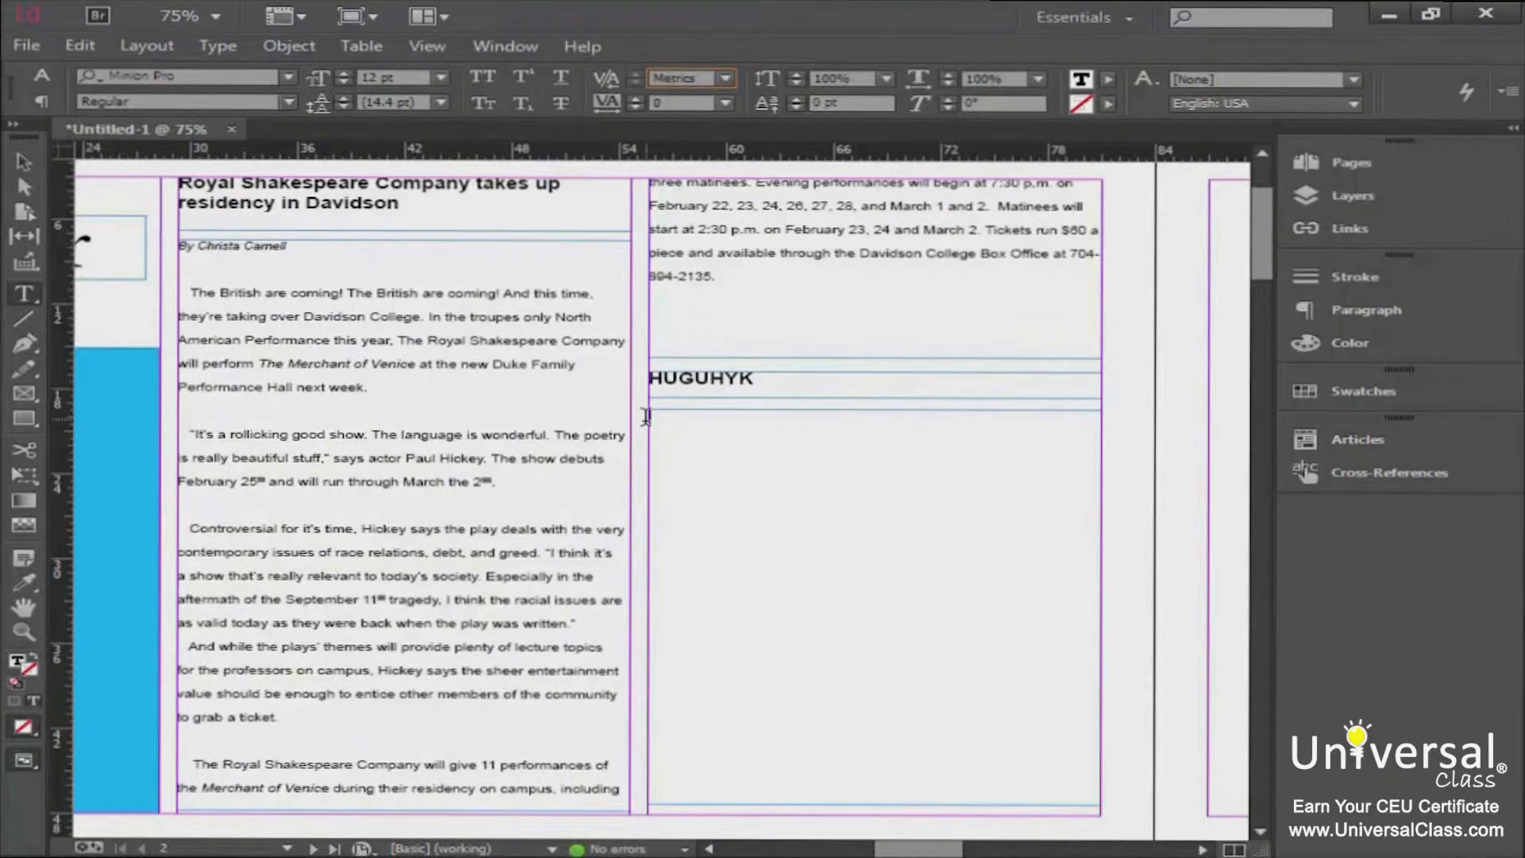
Fill the empty text frame below the HUGUHYK heading with placeholder text
left_click(212, 46)
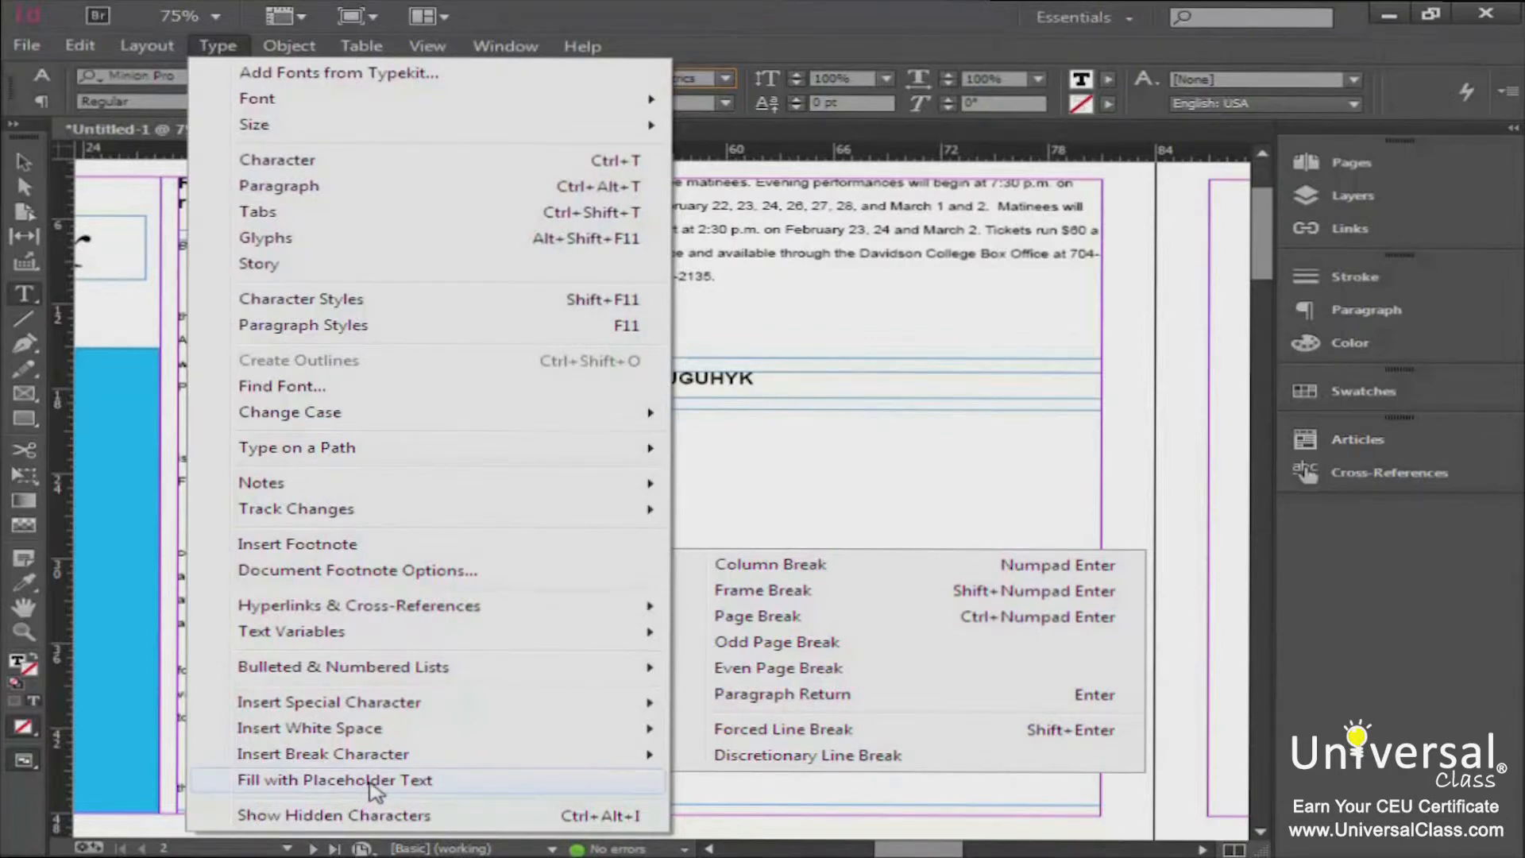
left_click(374, 783)
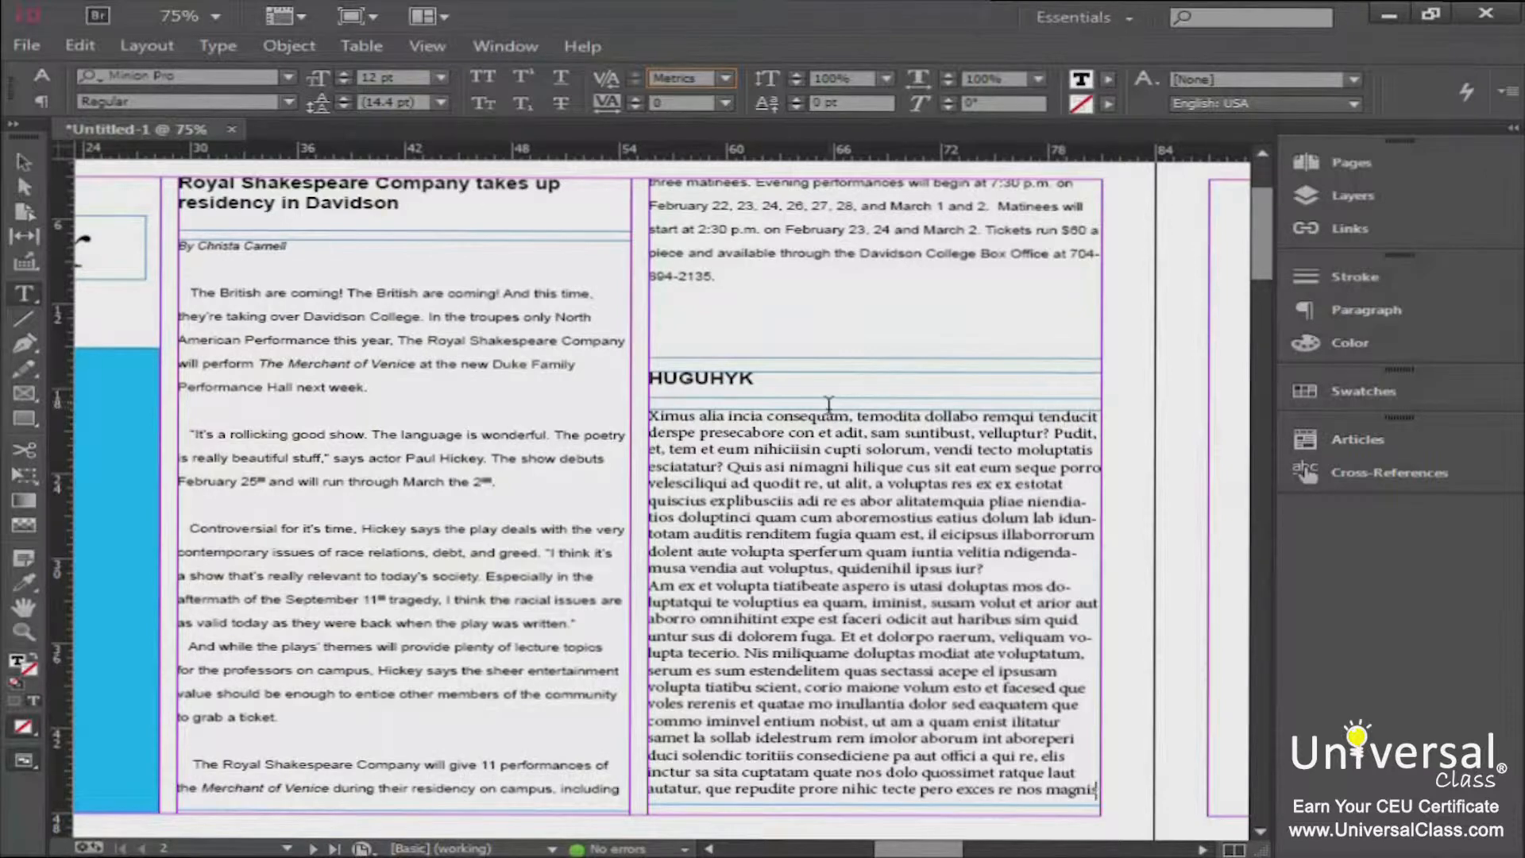
key("ctrl+minus")
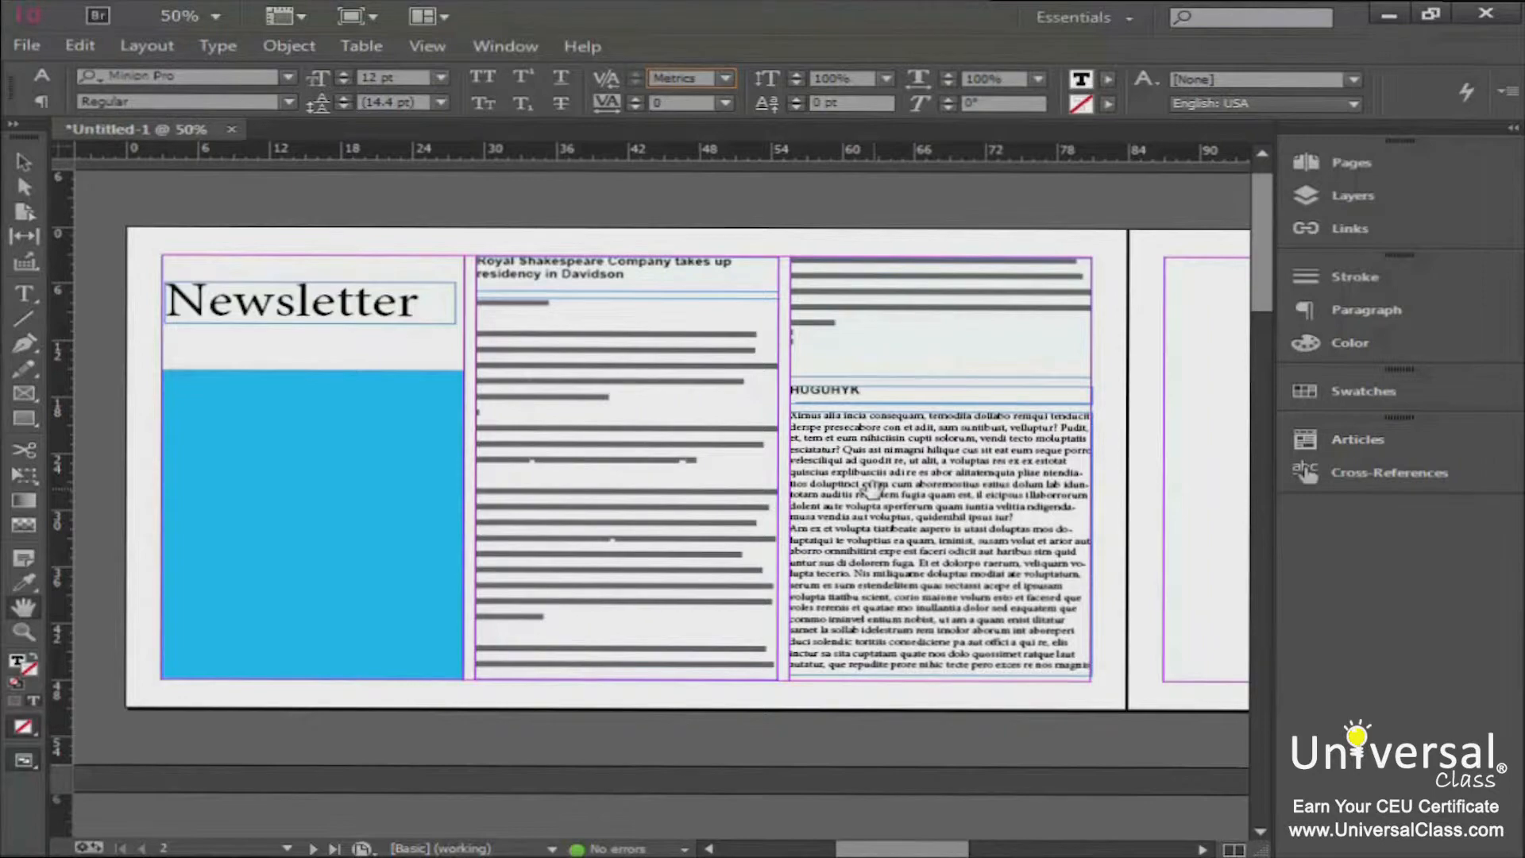
key("ctrl+1")
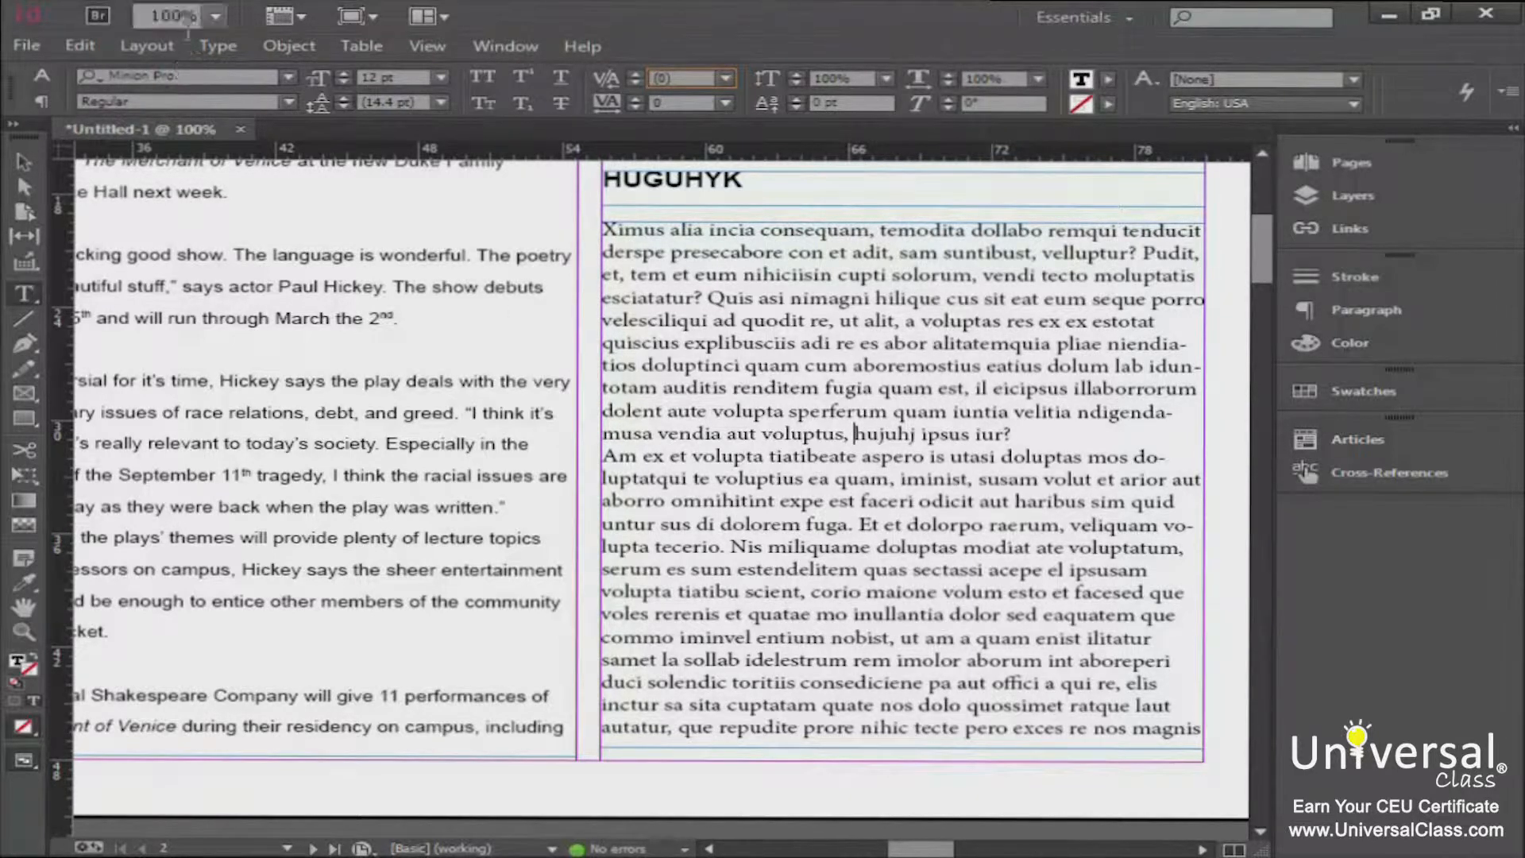
Set the view to 50% and bring the first page's Newsletter column into view
left_click(216, 18)
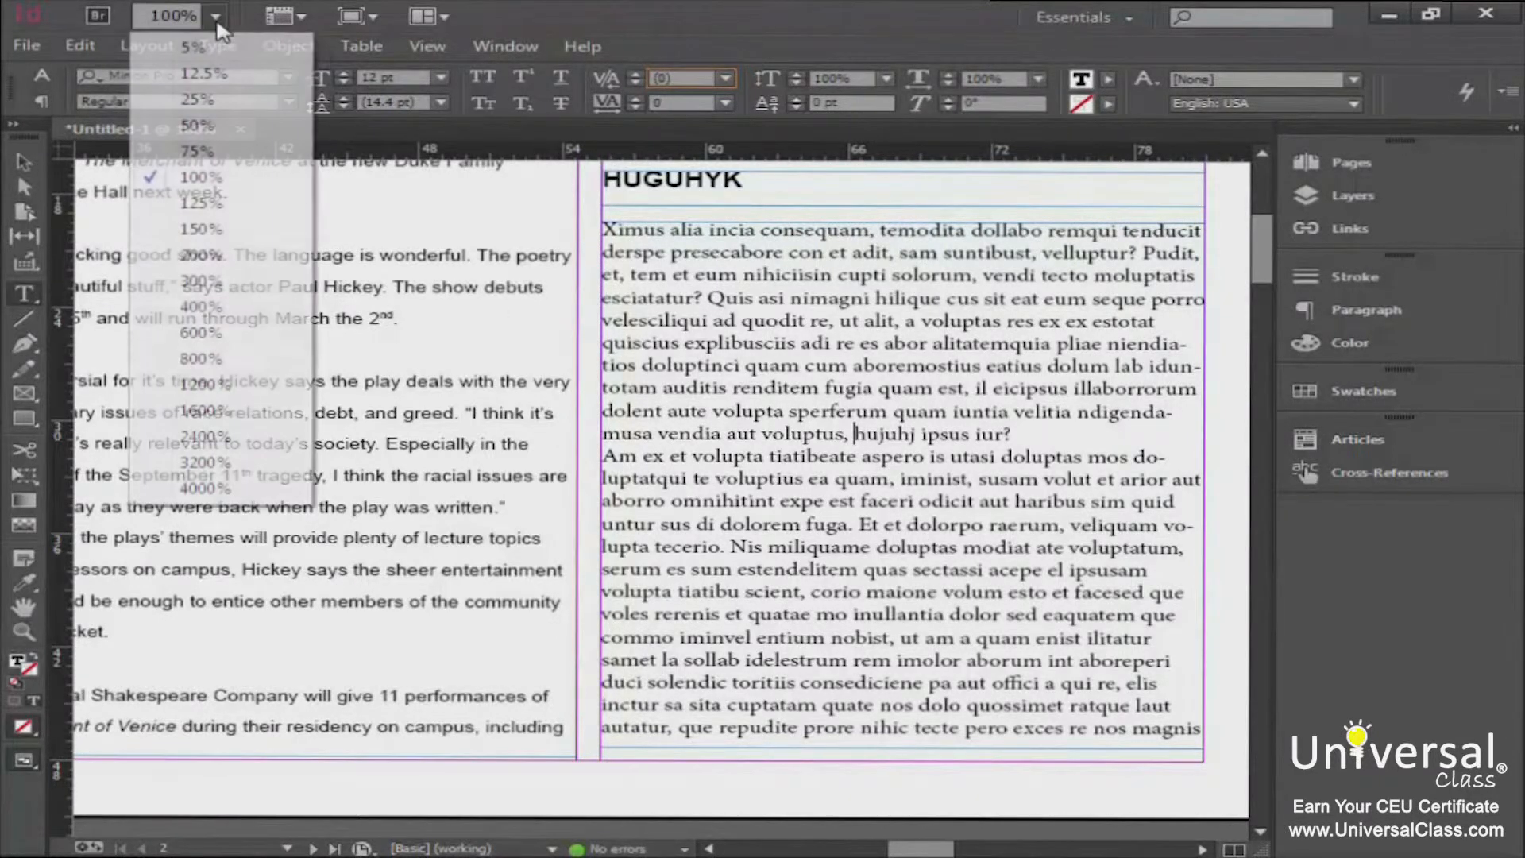
left_click(198, 125)
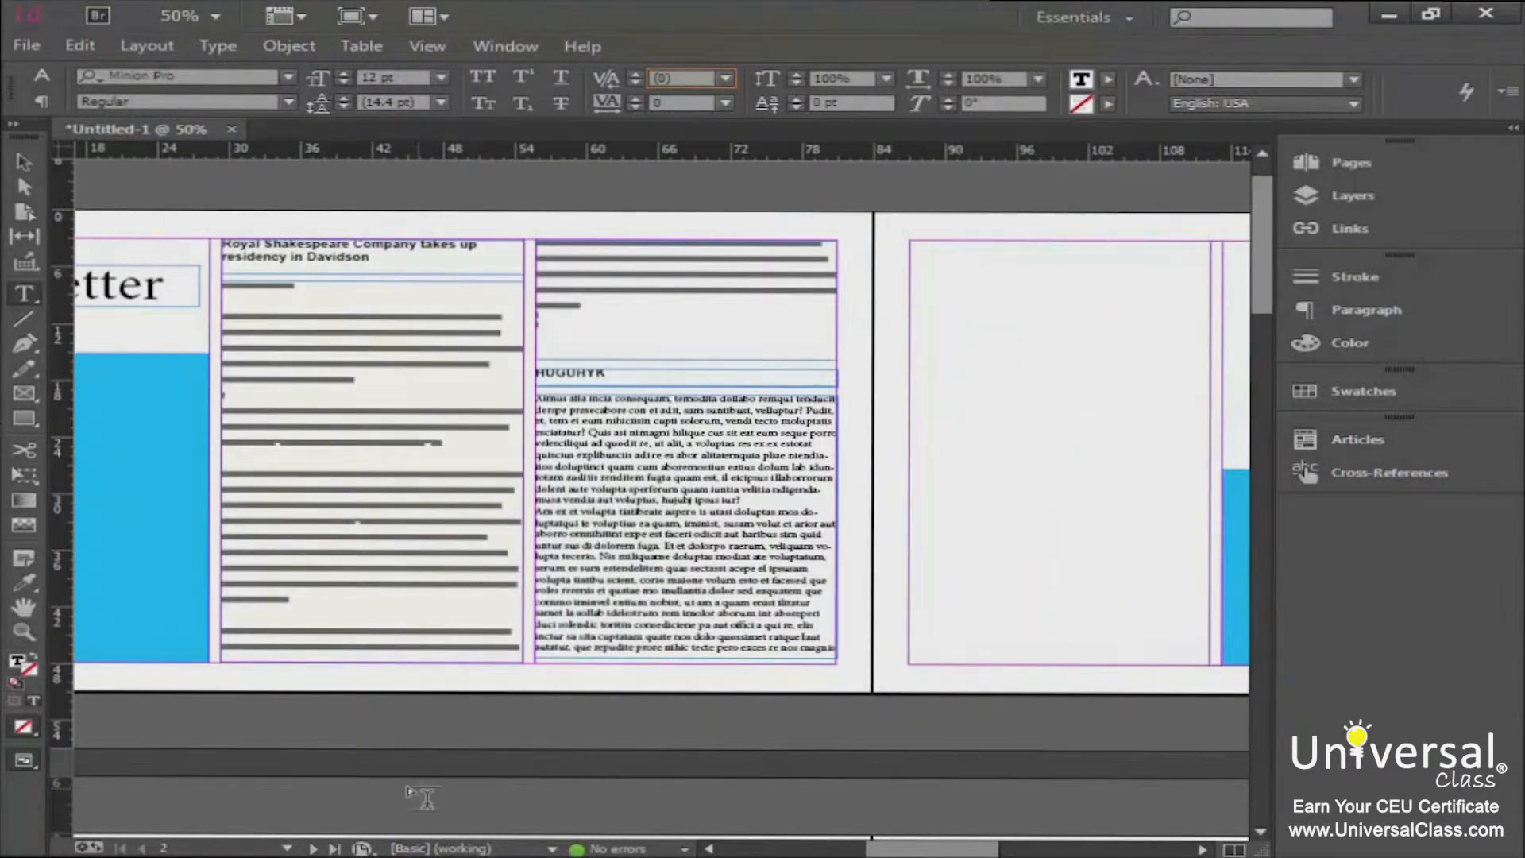
left_click_drag(931, 850, 868, 849)
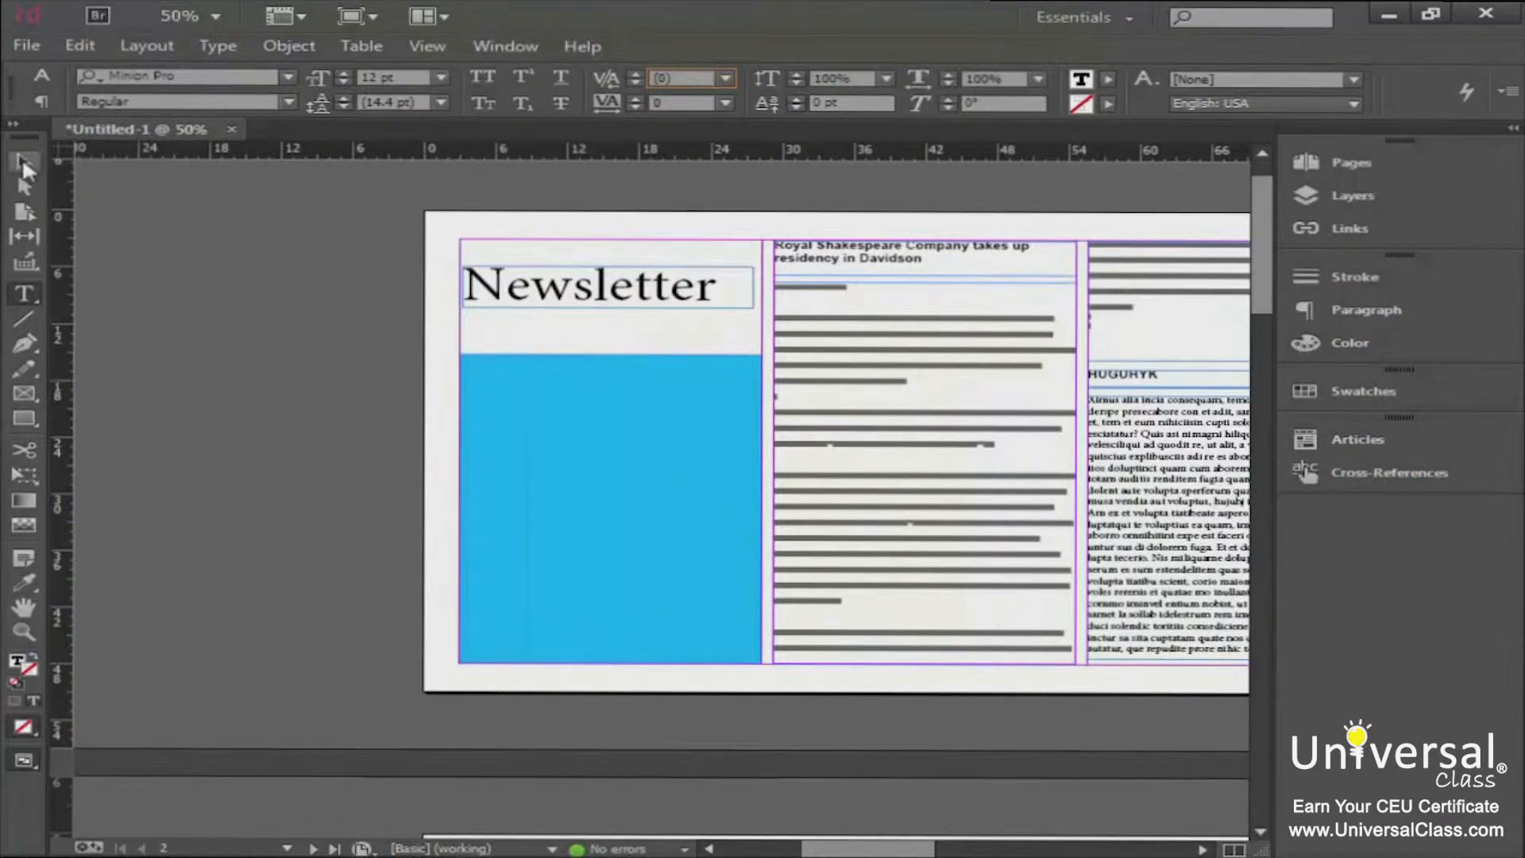
Extend the blue frame's top edge upward to just below the Newsletter heading, making the frame about 36p7.5 high
left_click(22, 160)
left_click(709, 412)
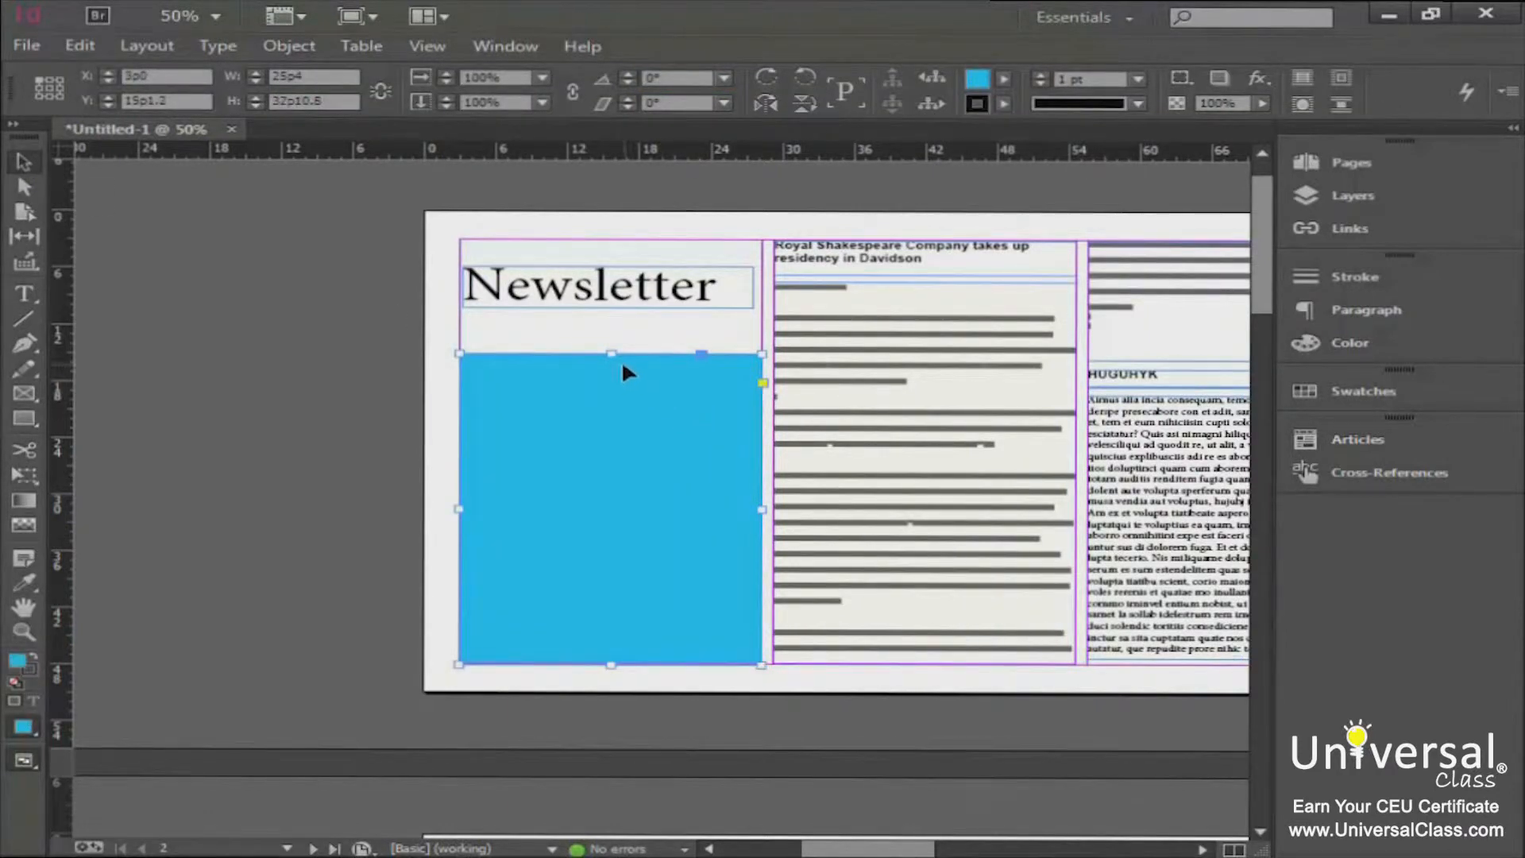
left_click_drag(611, 352, 606, 319)
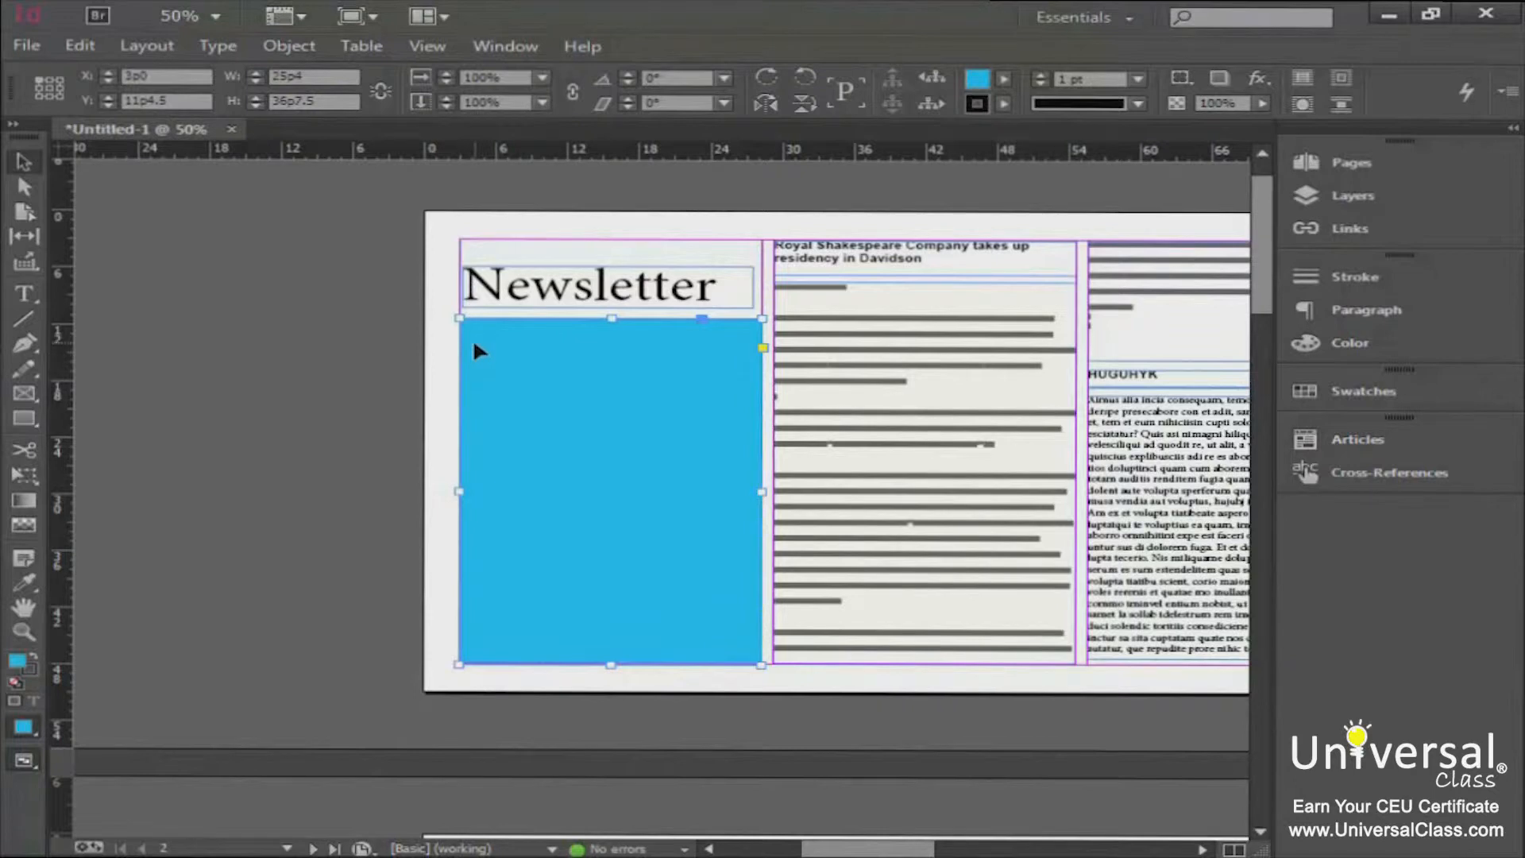
Try the sample text bhikhjk in the blue frame at 100% view, and remove it again
left_click(26, 292)
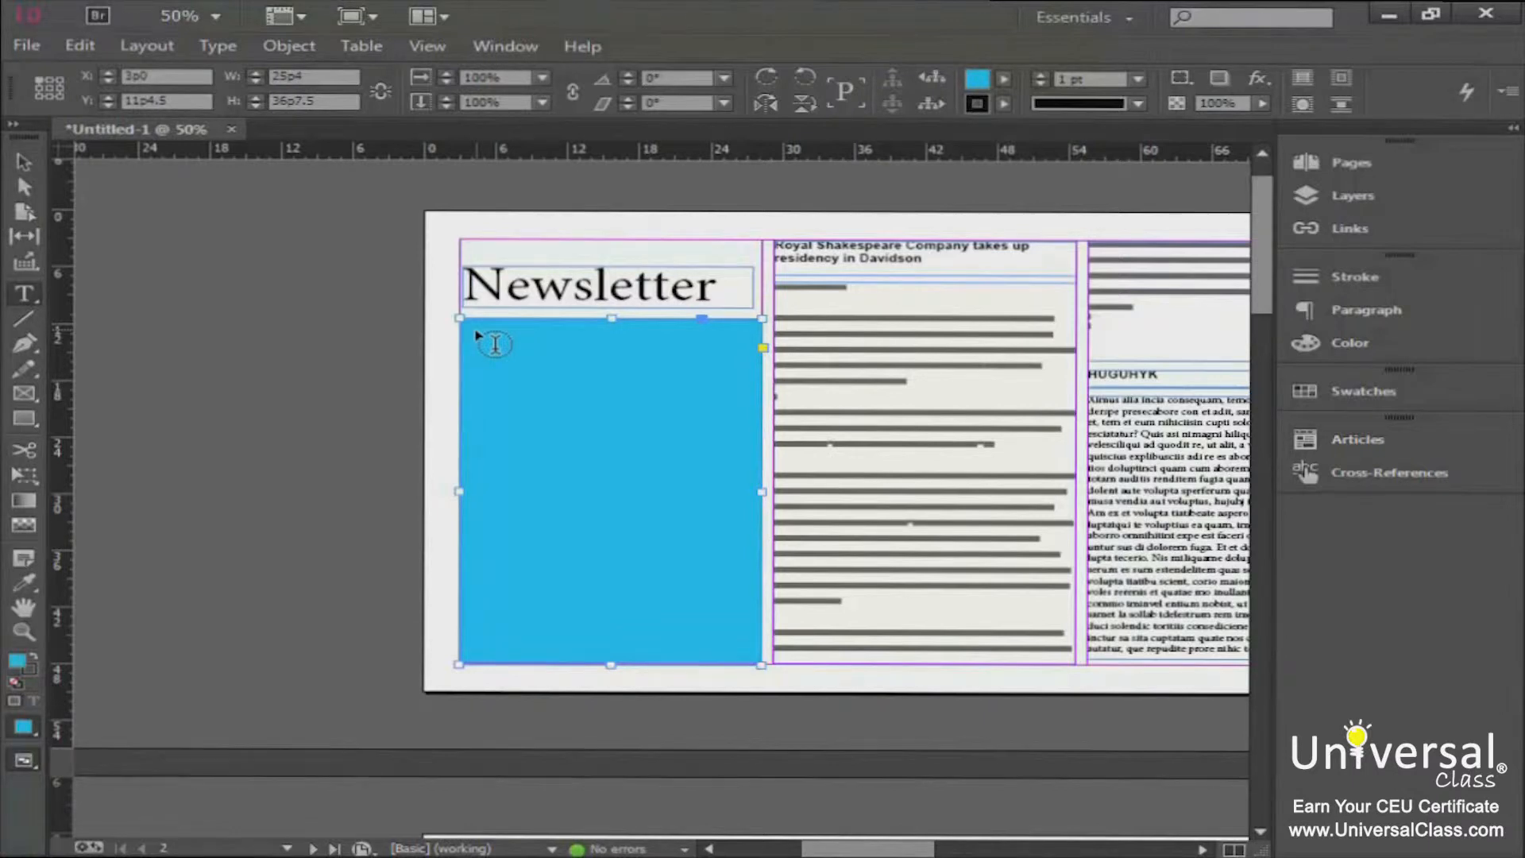
left_click(495, 344)
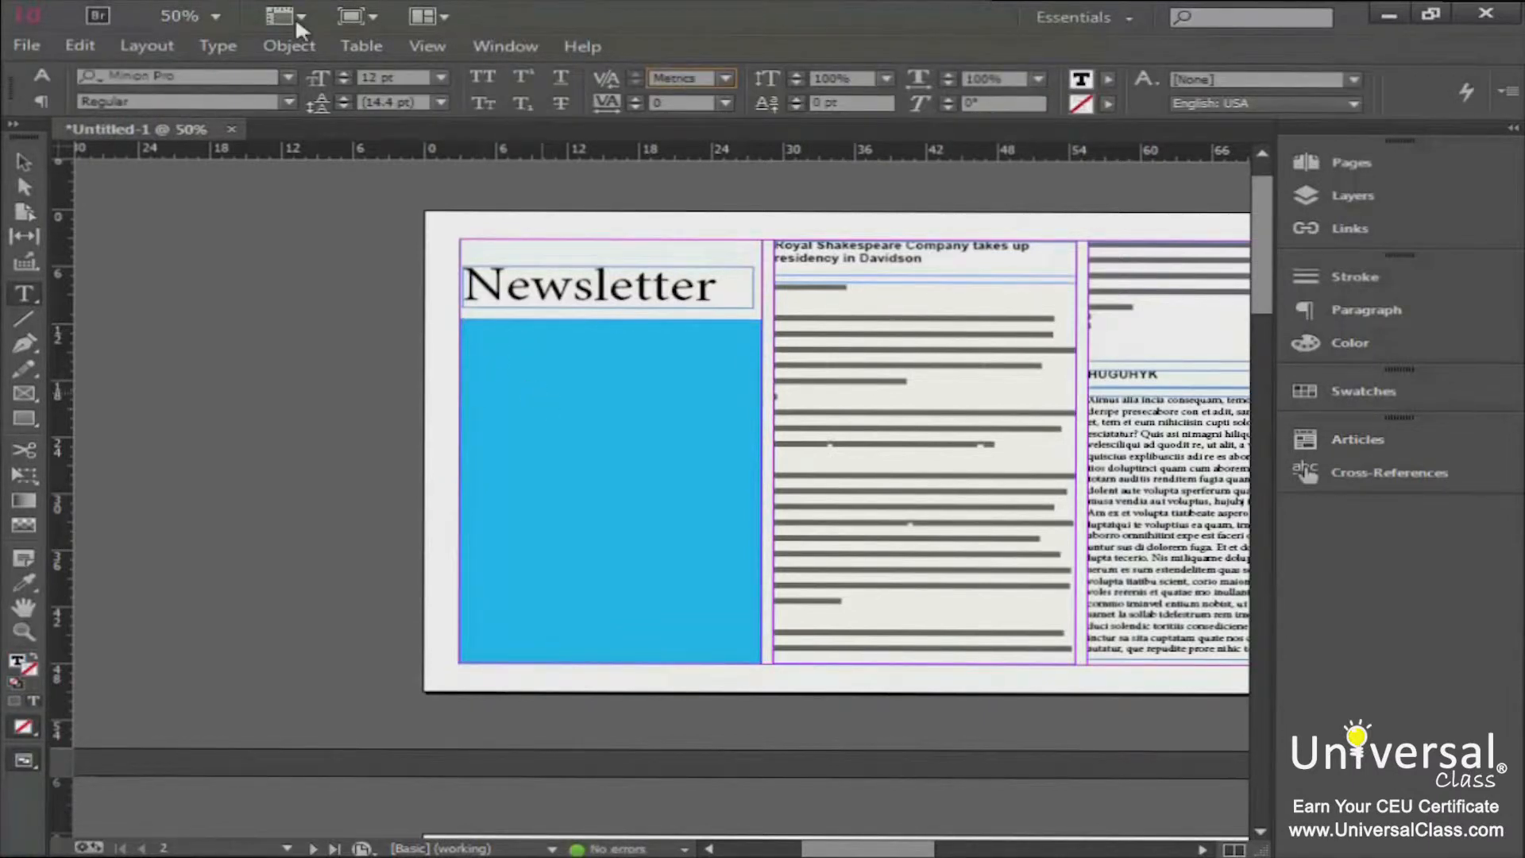
left_click(216, 14)
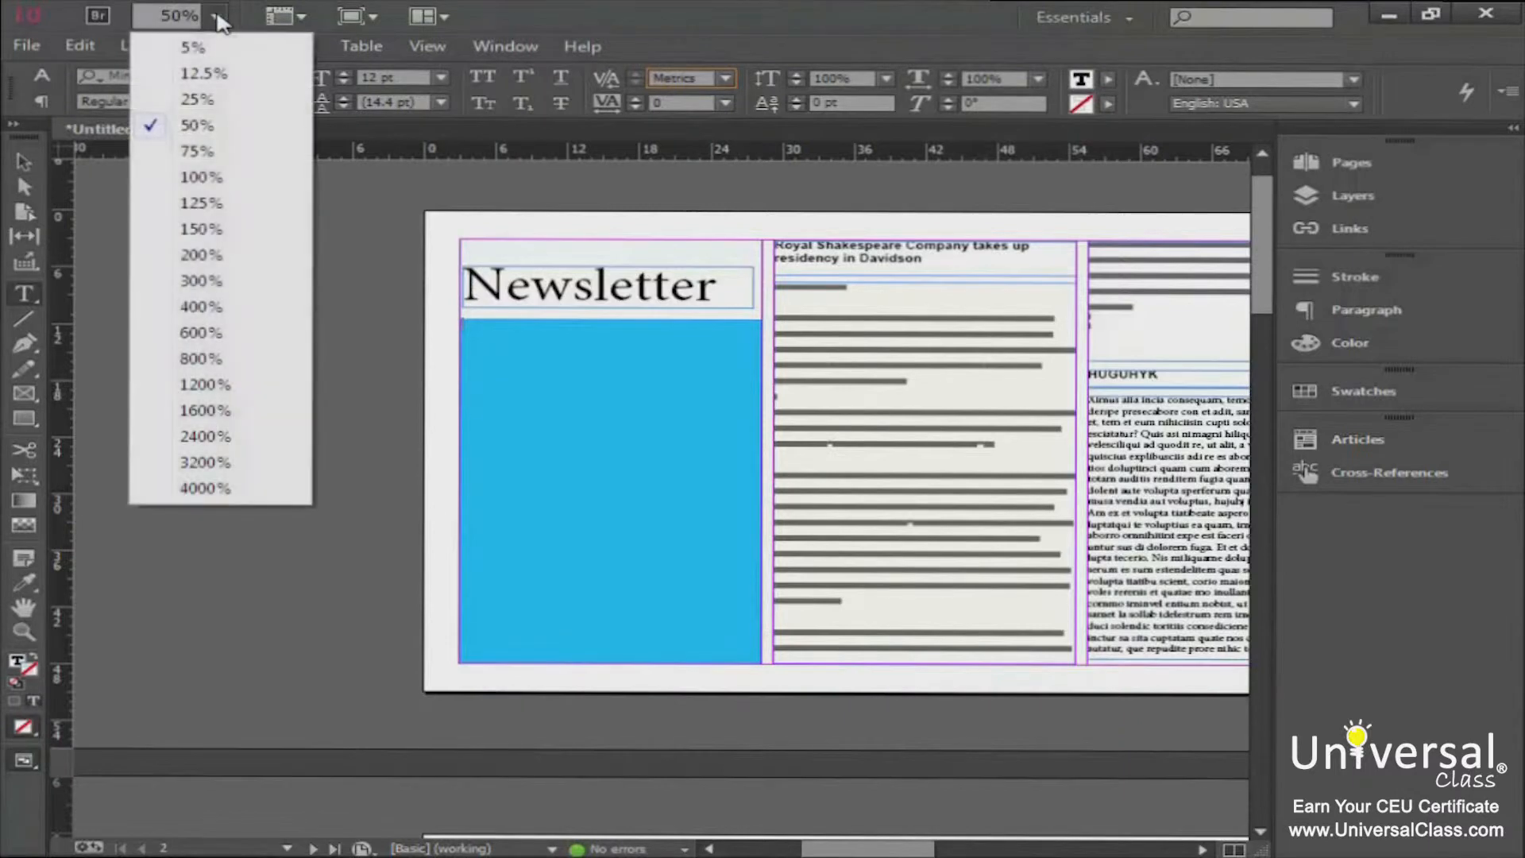
left_click(197, 176)
type("bhikhjk")
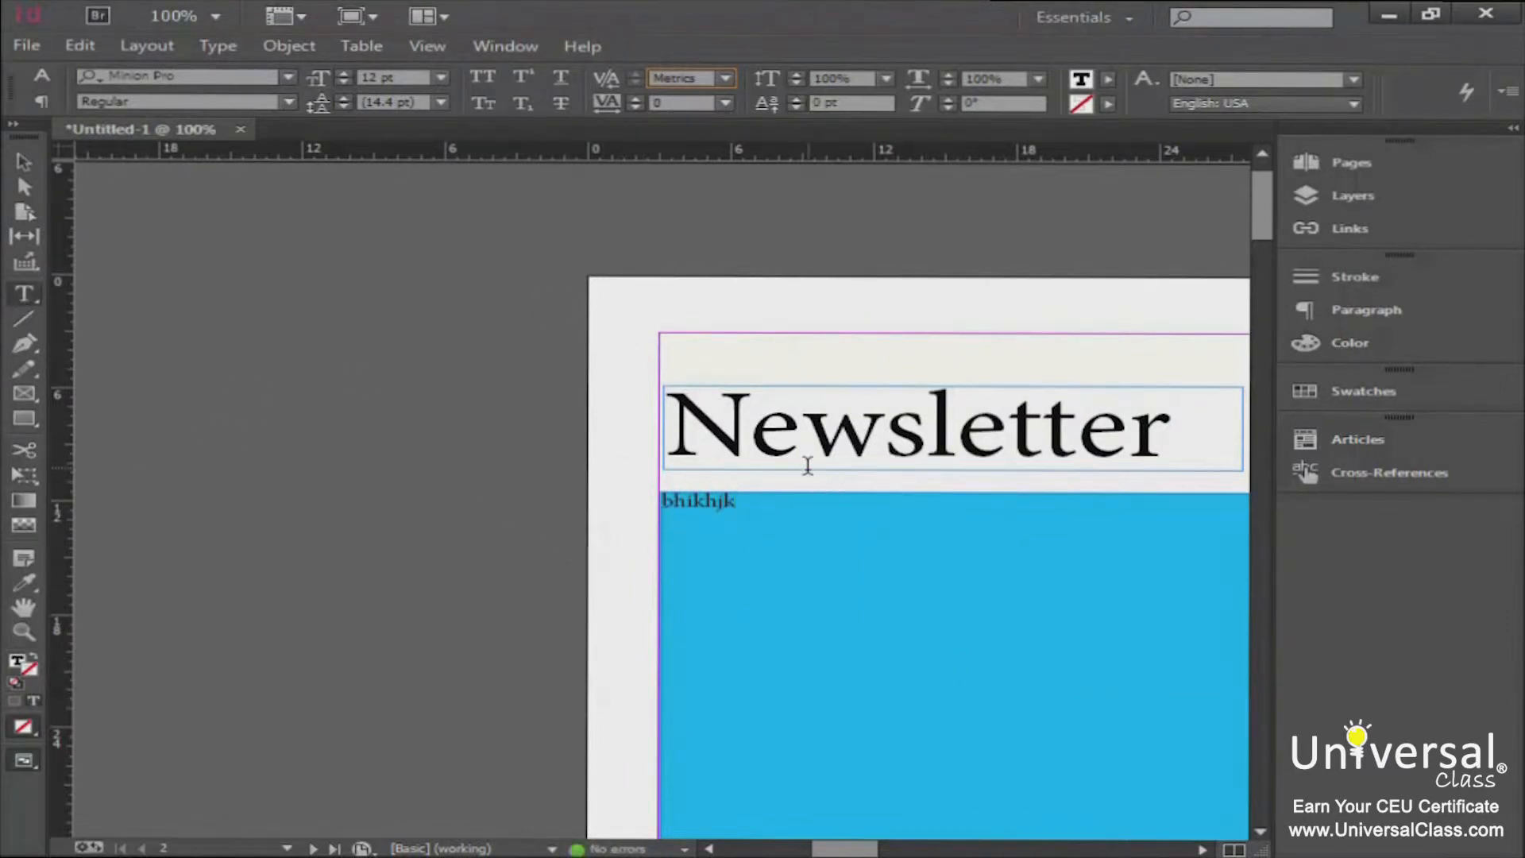
left_click_drag(769, 502, 574, 501)
key("BackSpace")
key("Escape")
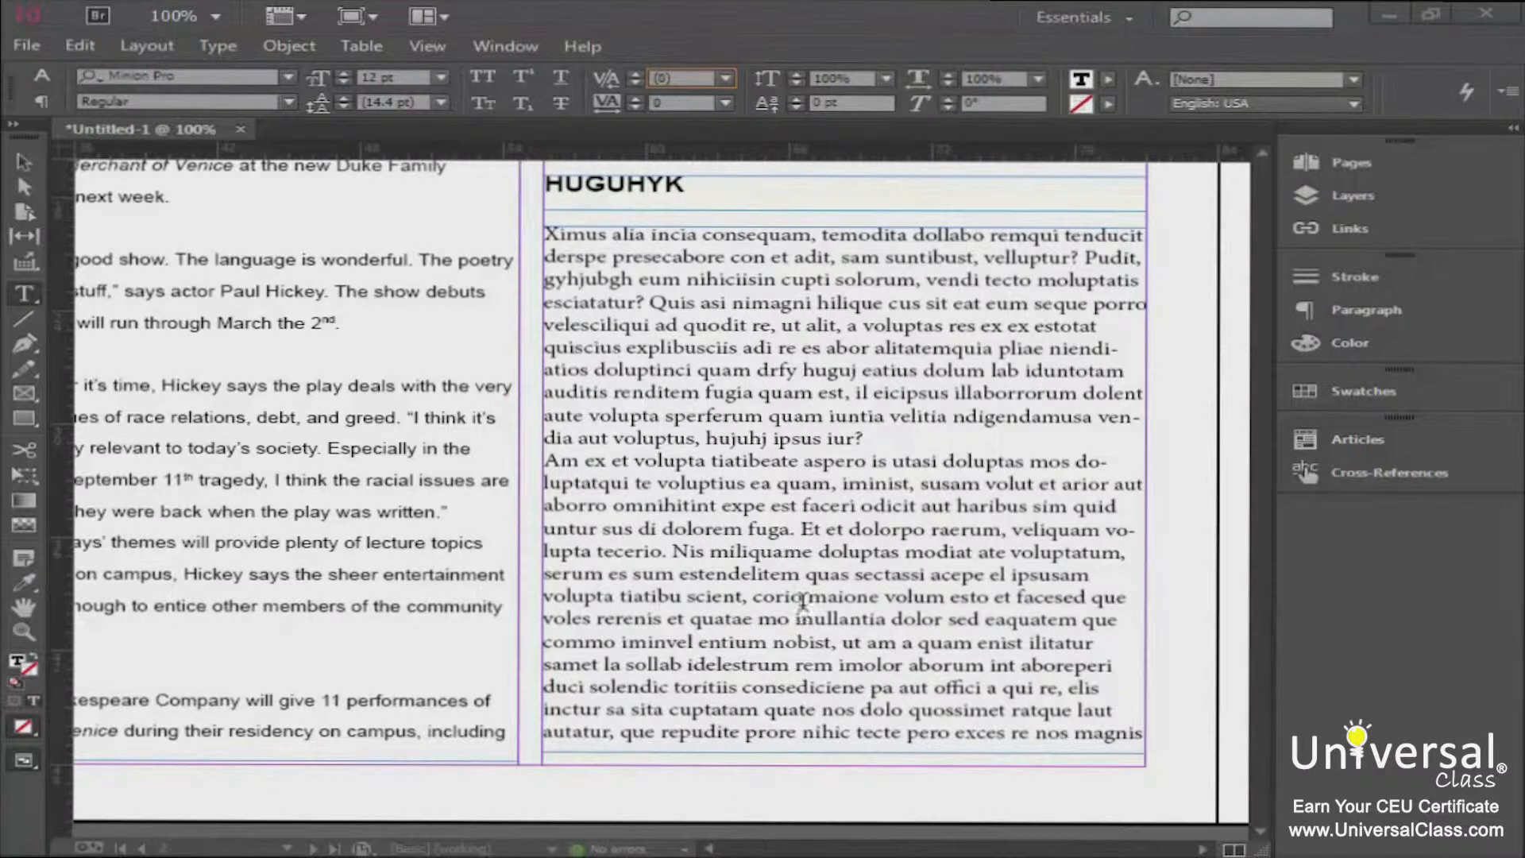
Compare the fonts of the article and the placeholder text below HUGUHYK, and set all the placeholder text to Arial Regular
left_click(688, 350)
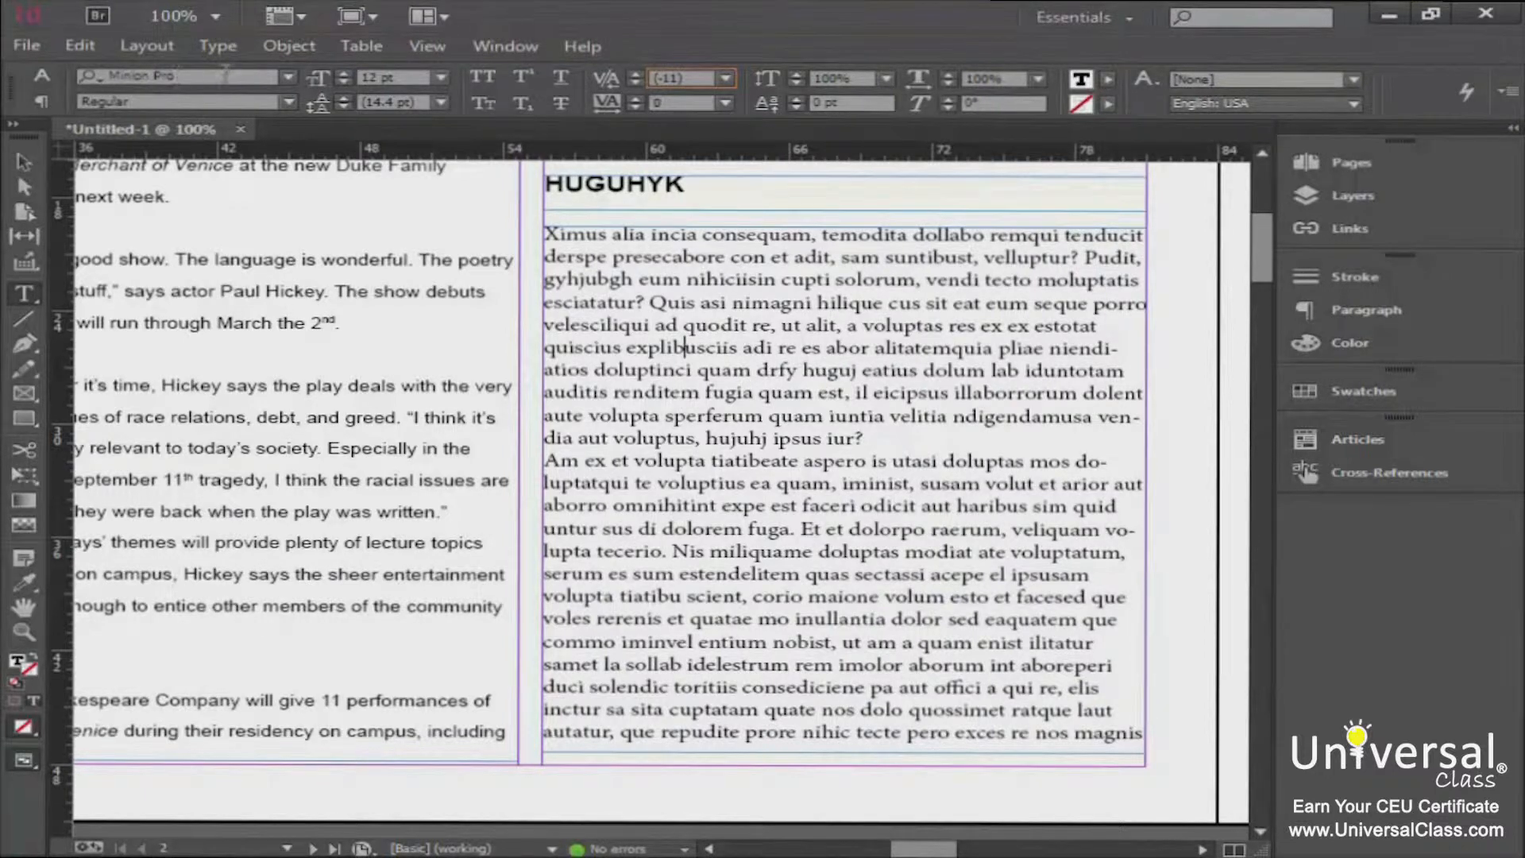
left_click(312, 387)
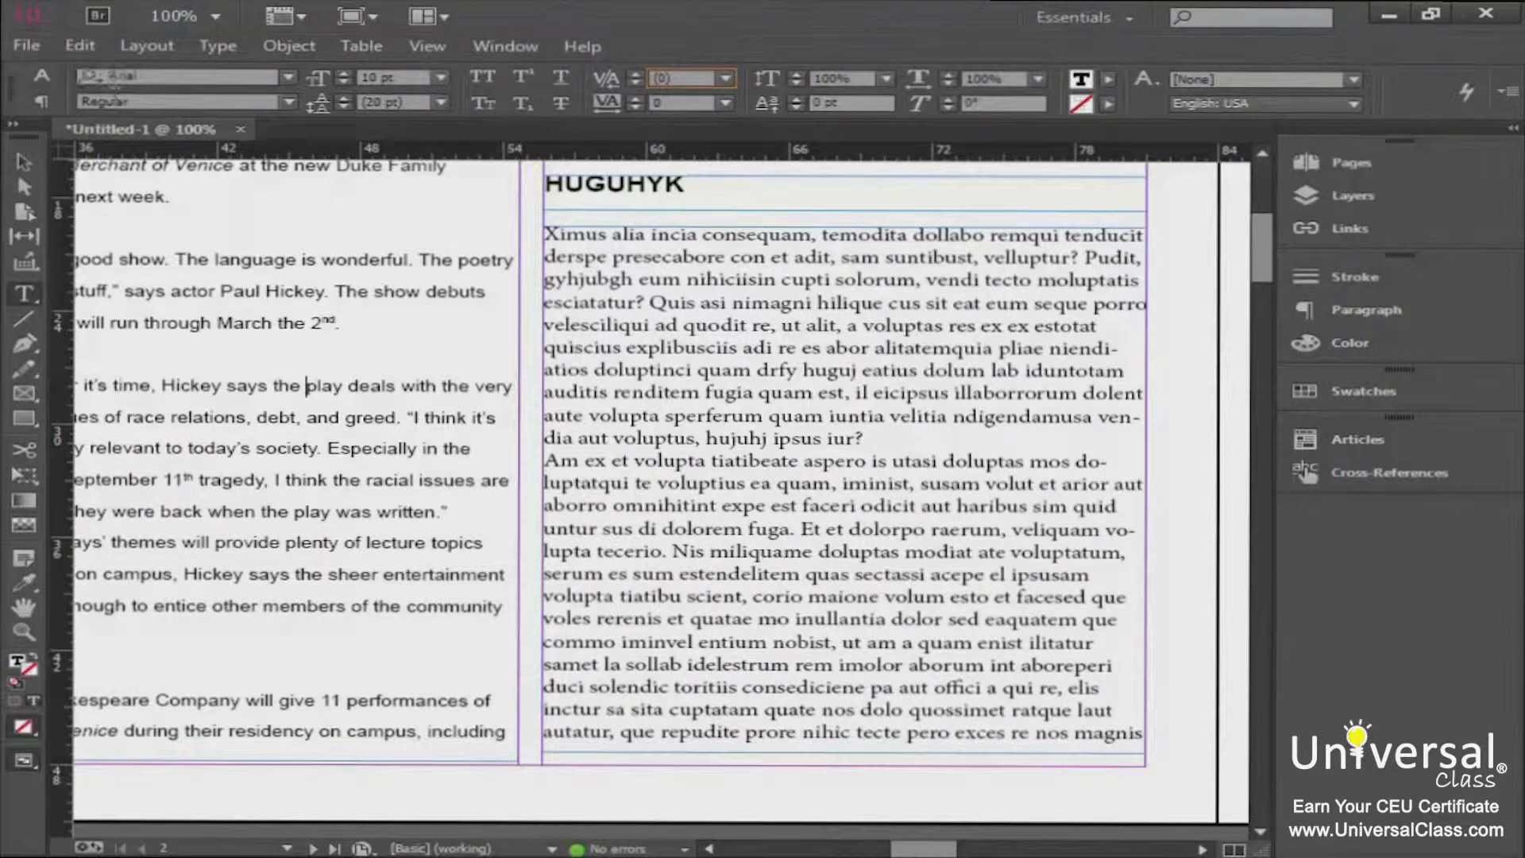
left_click(900, 392)
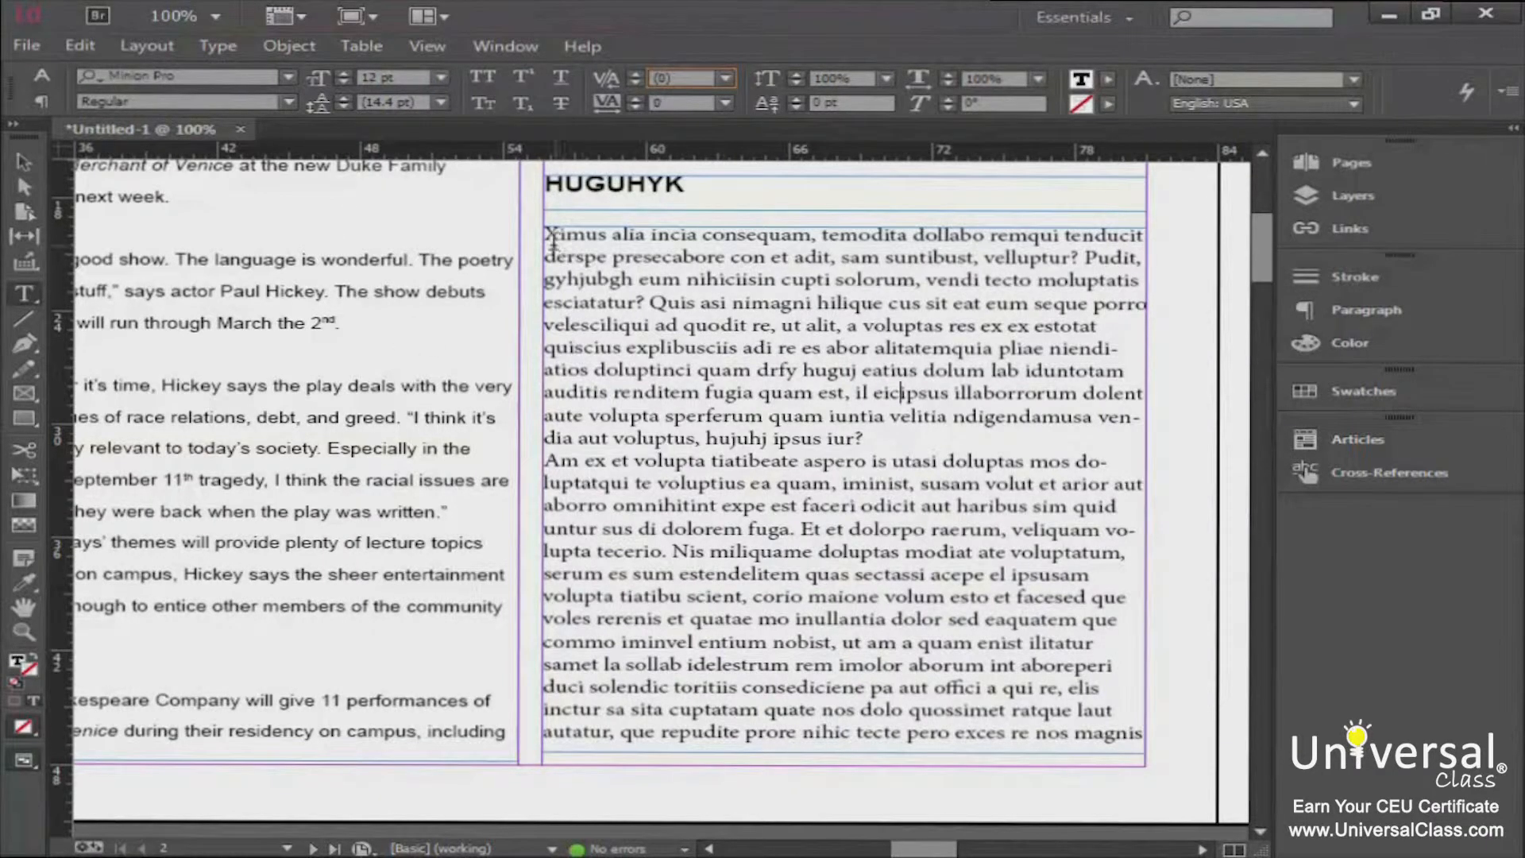
left_click_drag(546, 232, 1130, 754)
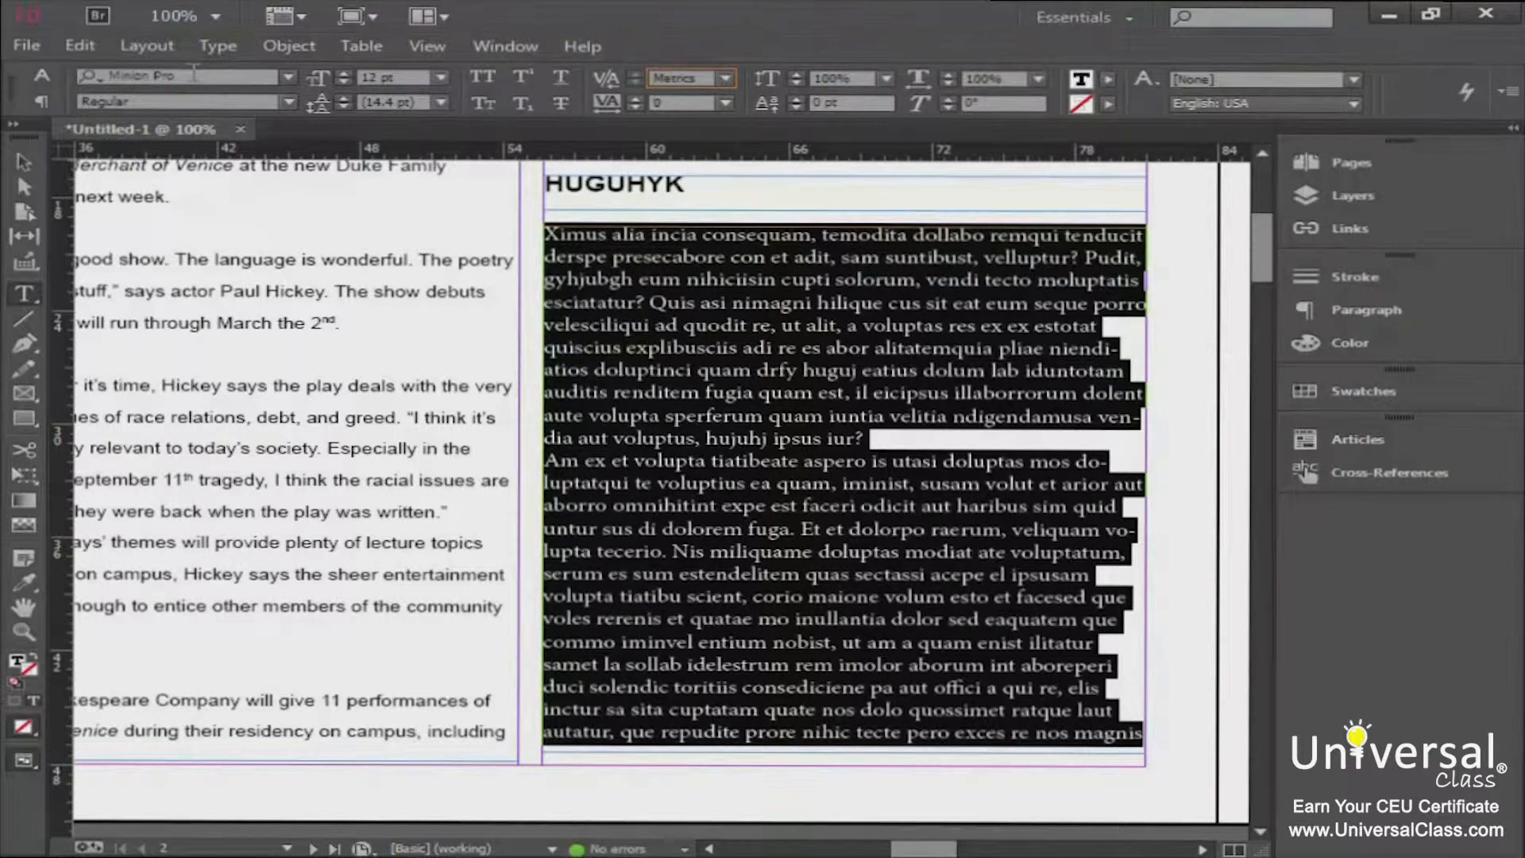
left_click(283, 75)
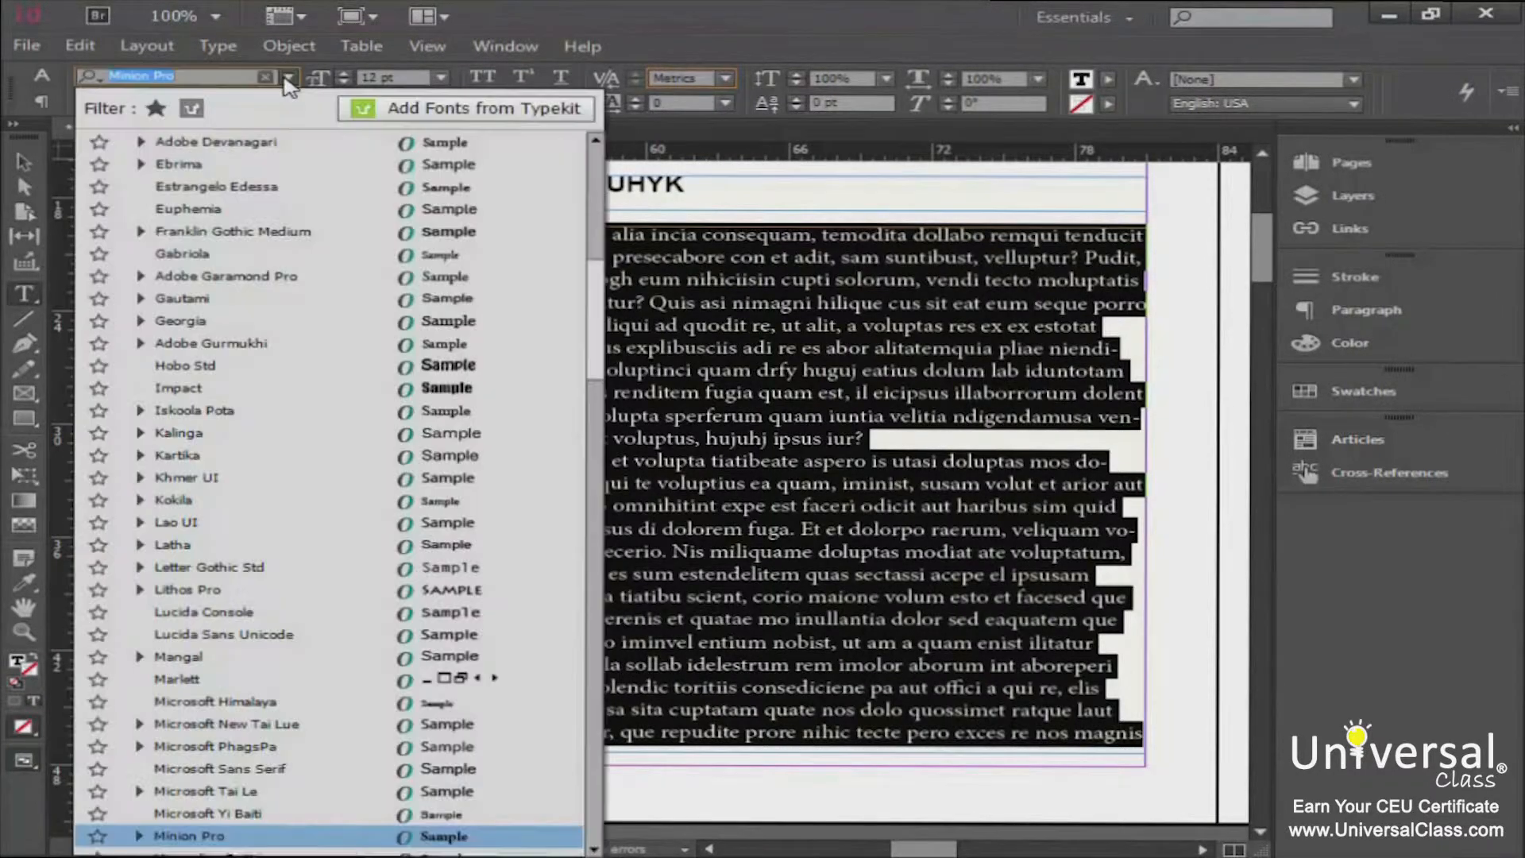
type("ar")
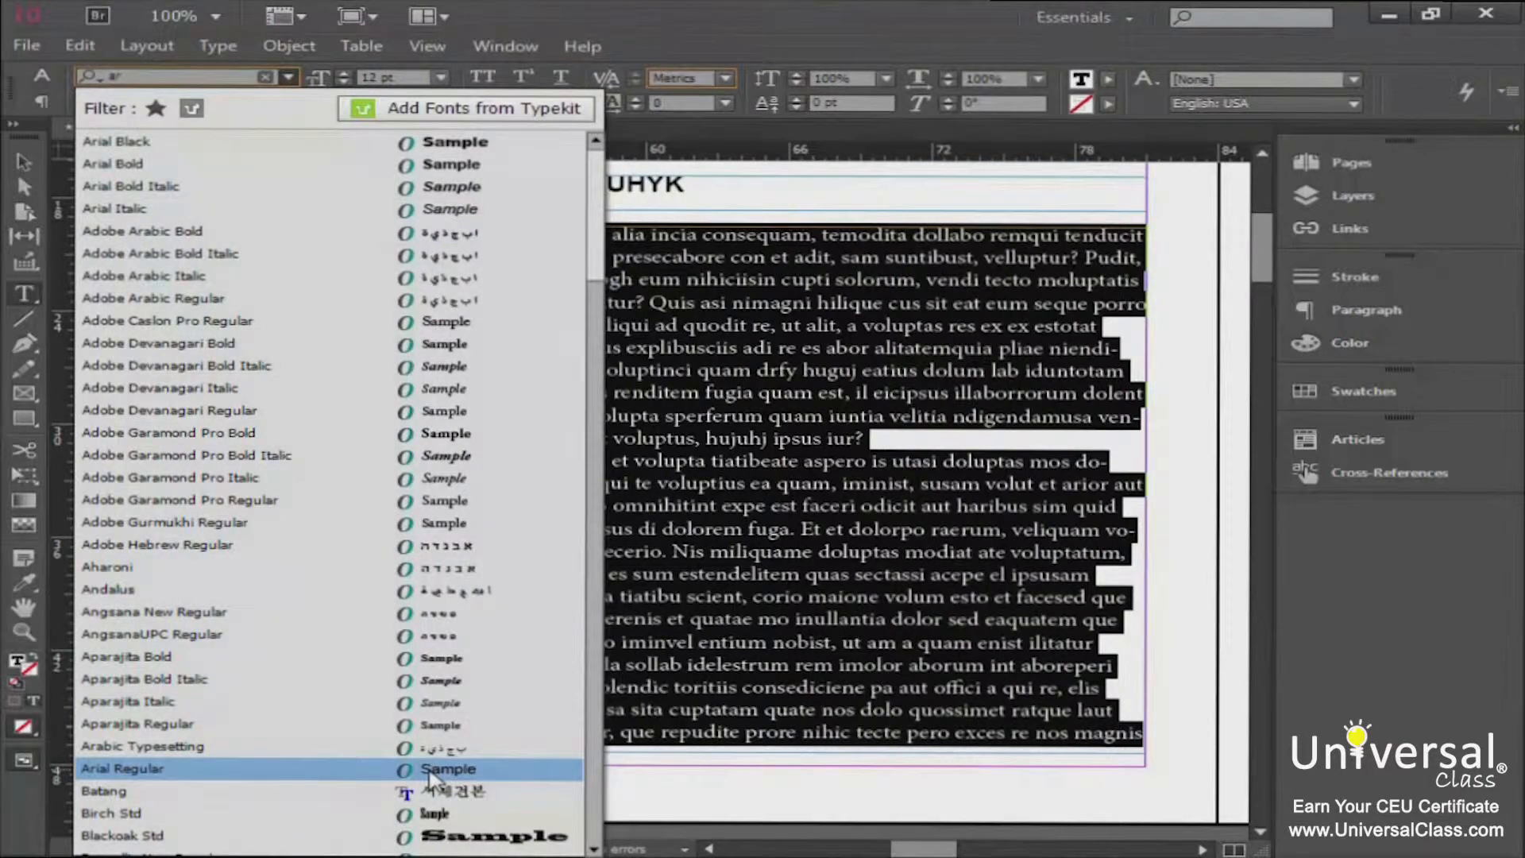
left_click(430, 773)
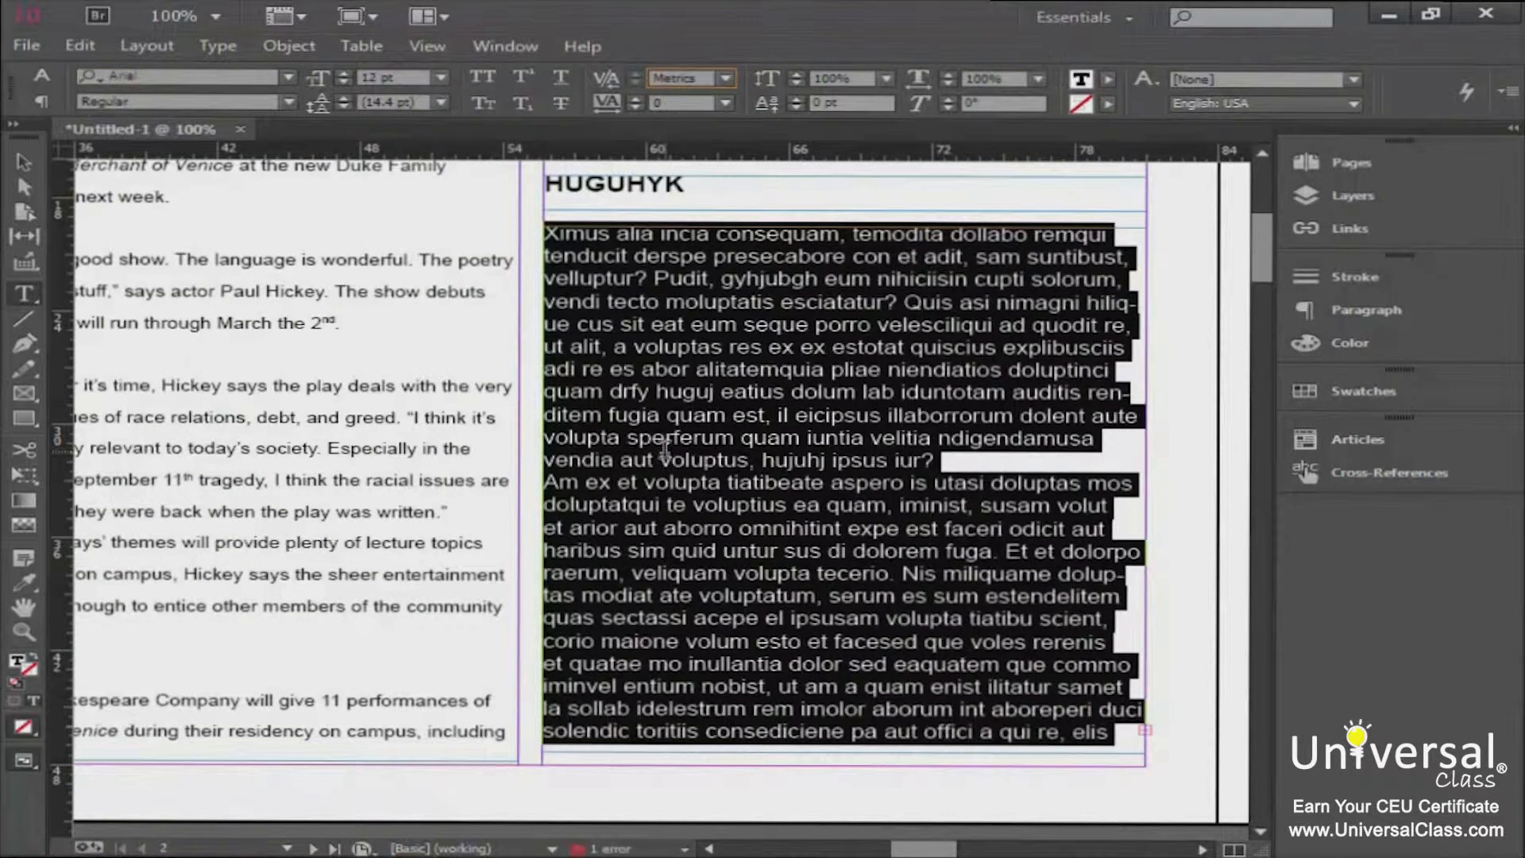
left_click(622, 450)
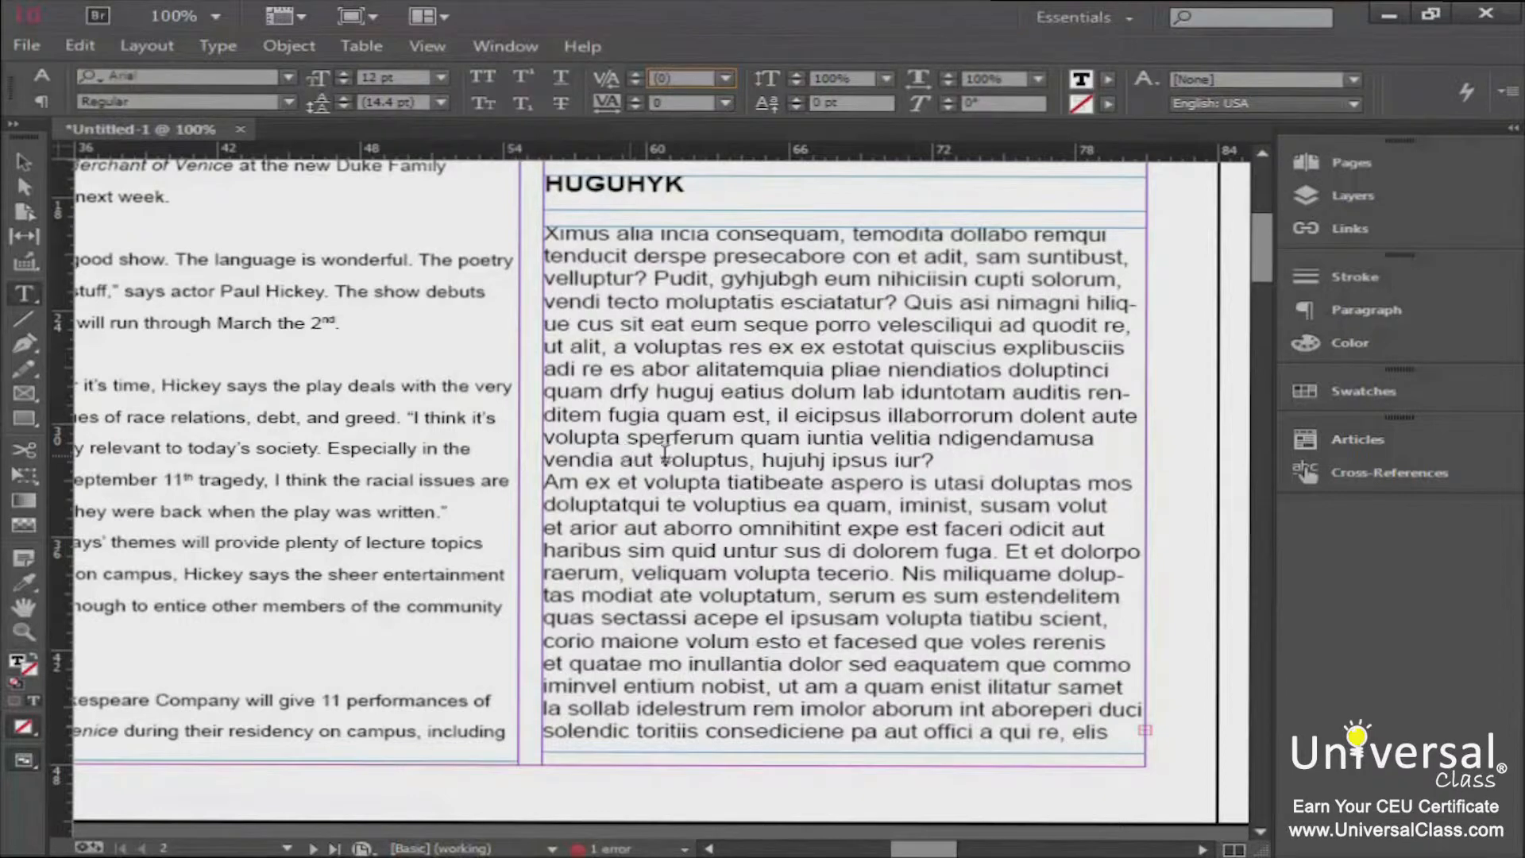
Check the article's font size and set all the placeholder text below HUGUHYK to 10 pt
left_click(213, 477)
left_click(690, 370)
left_click_drag(544, 233, 1126, 728)
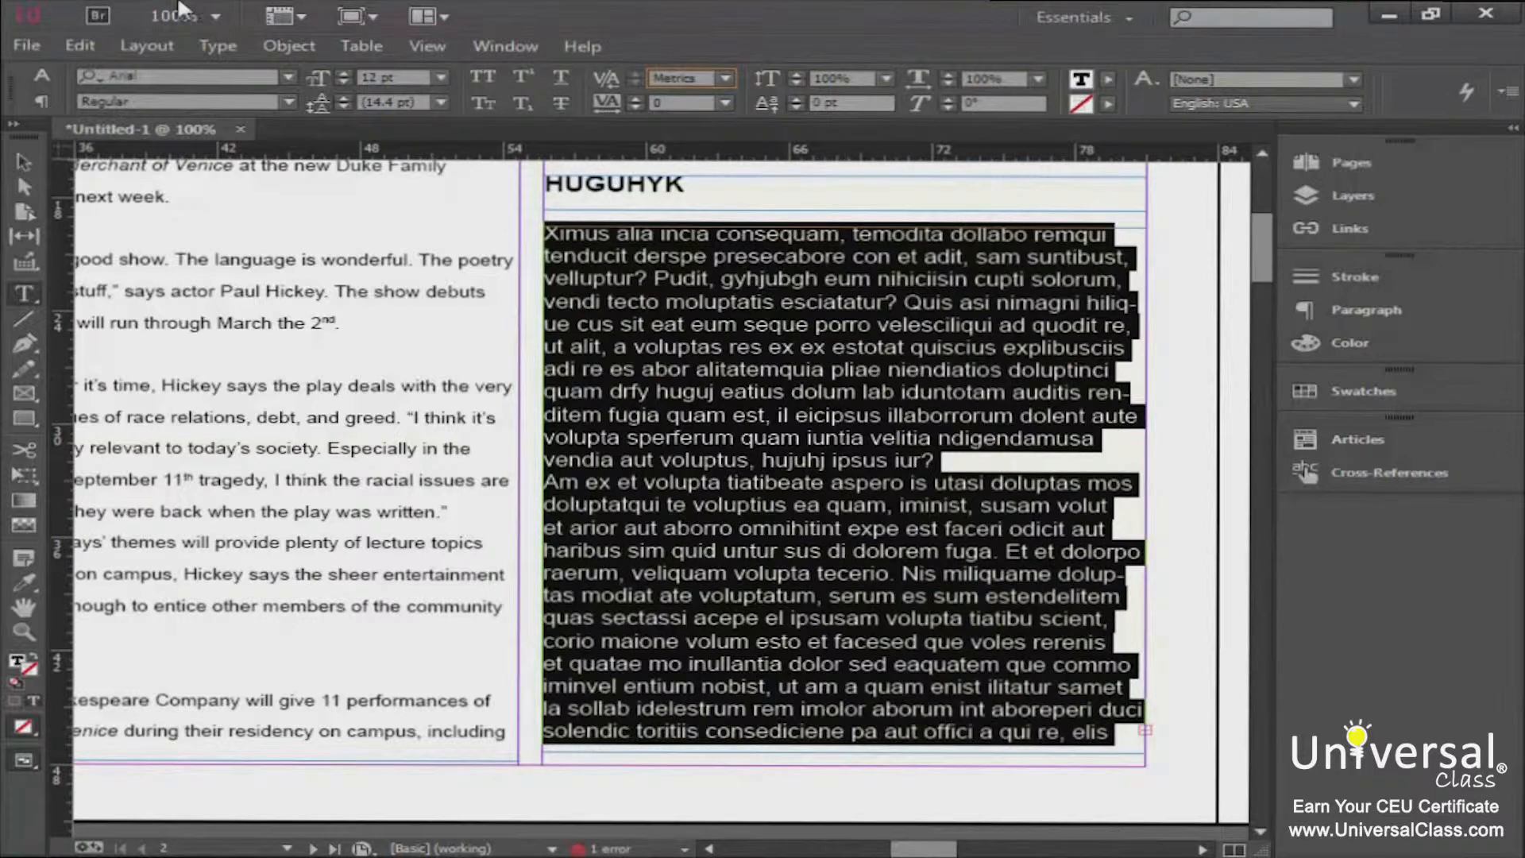
left_click(442, 77)
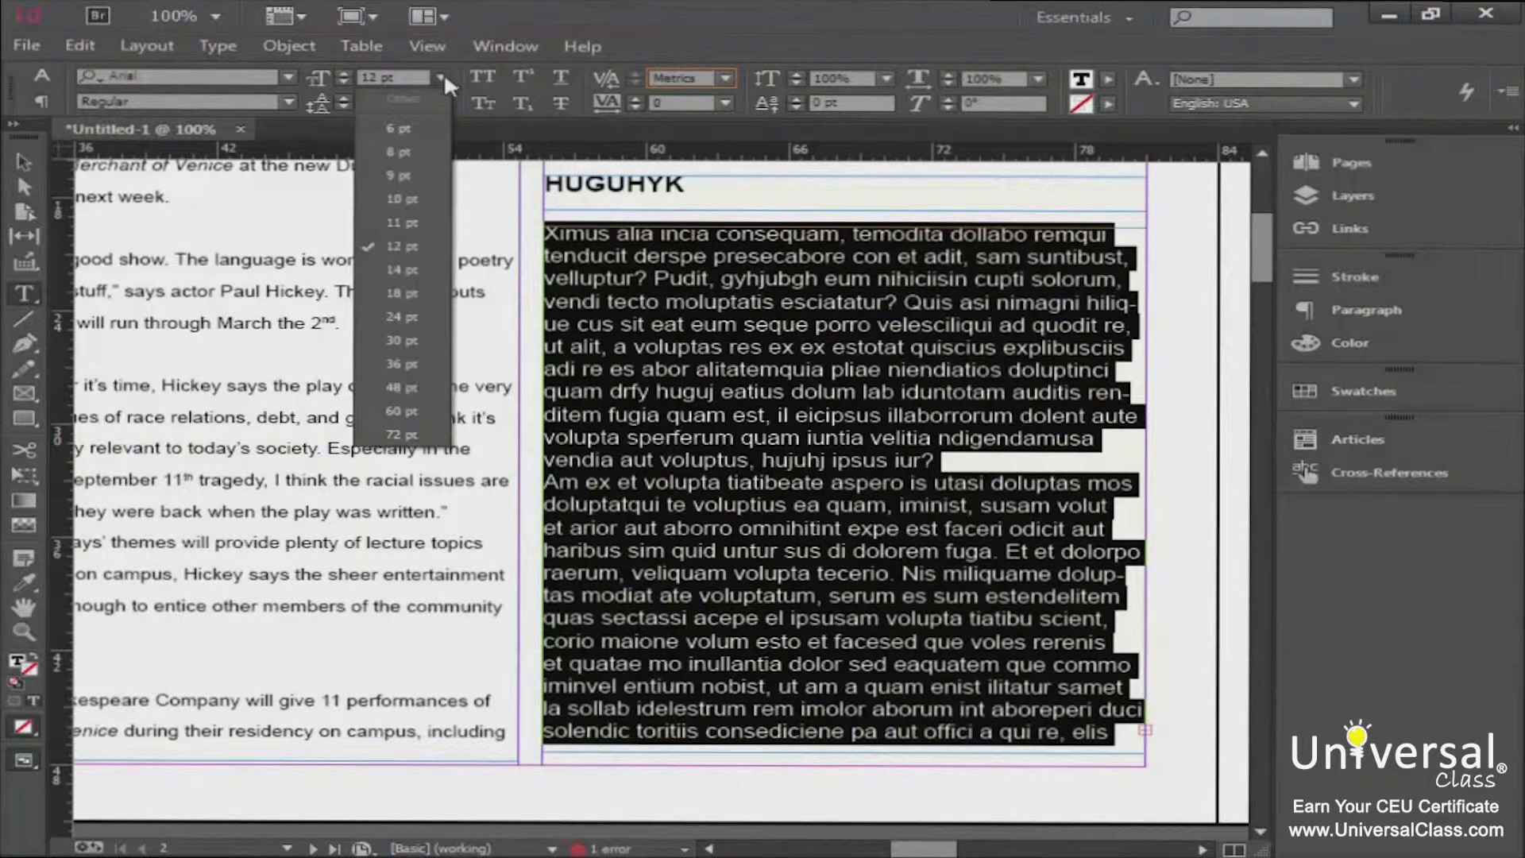
left_click(424, 199)
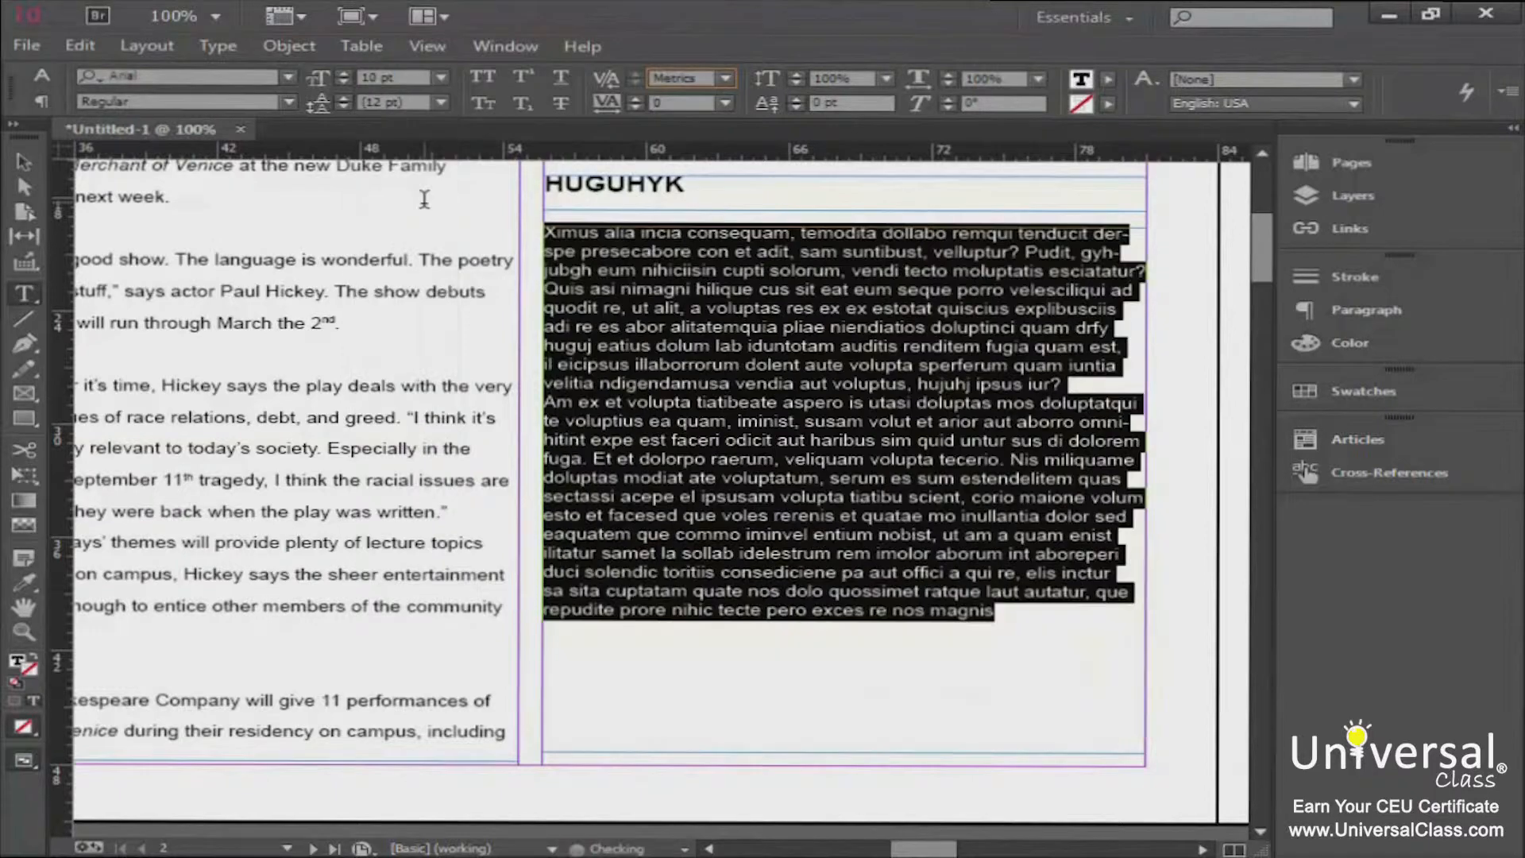
left_click(1005, 621)
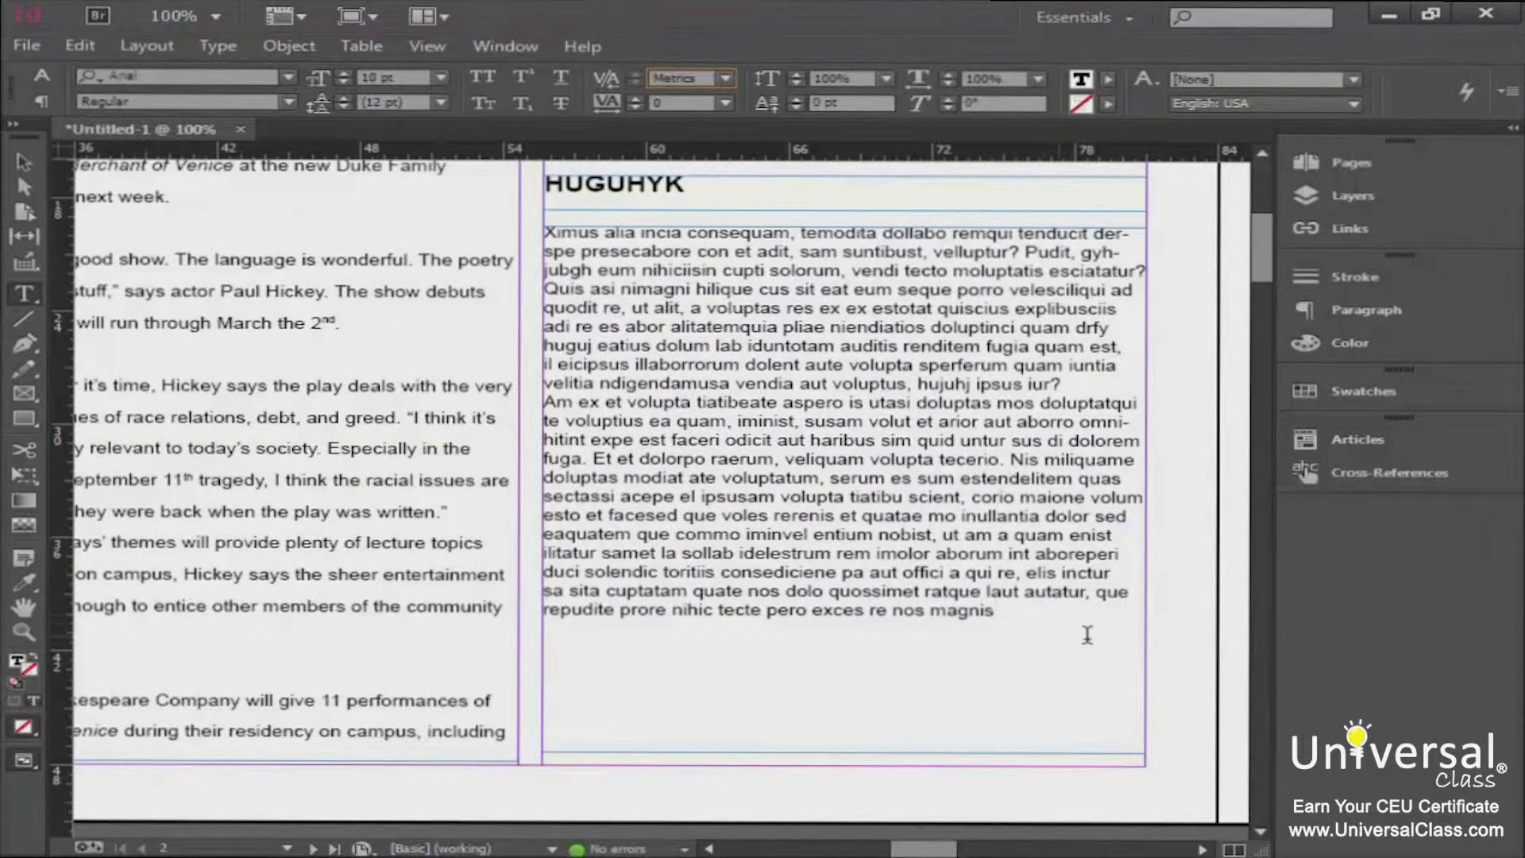
Give the placeholder paragraphs below HUGUHYK a first-line left indent of 0p5
left_click_drag(1034, 613, 531, 232)
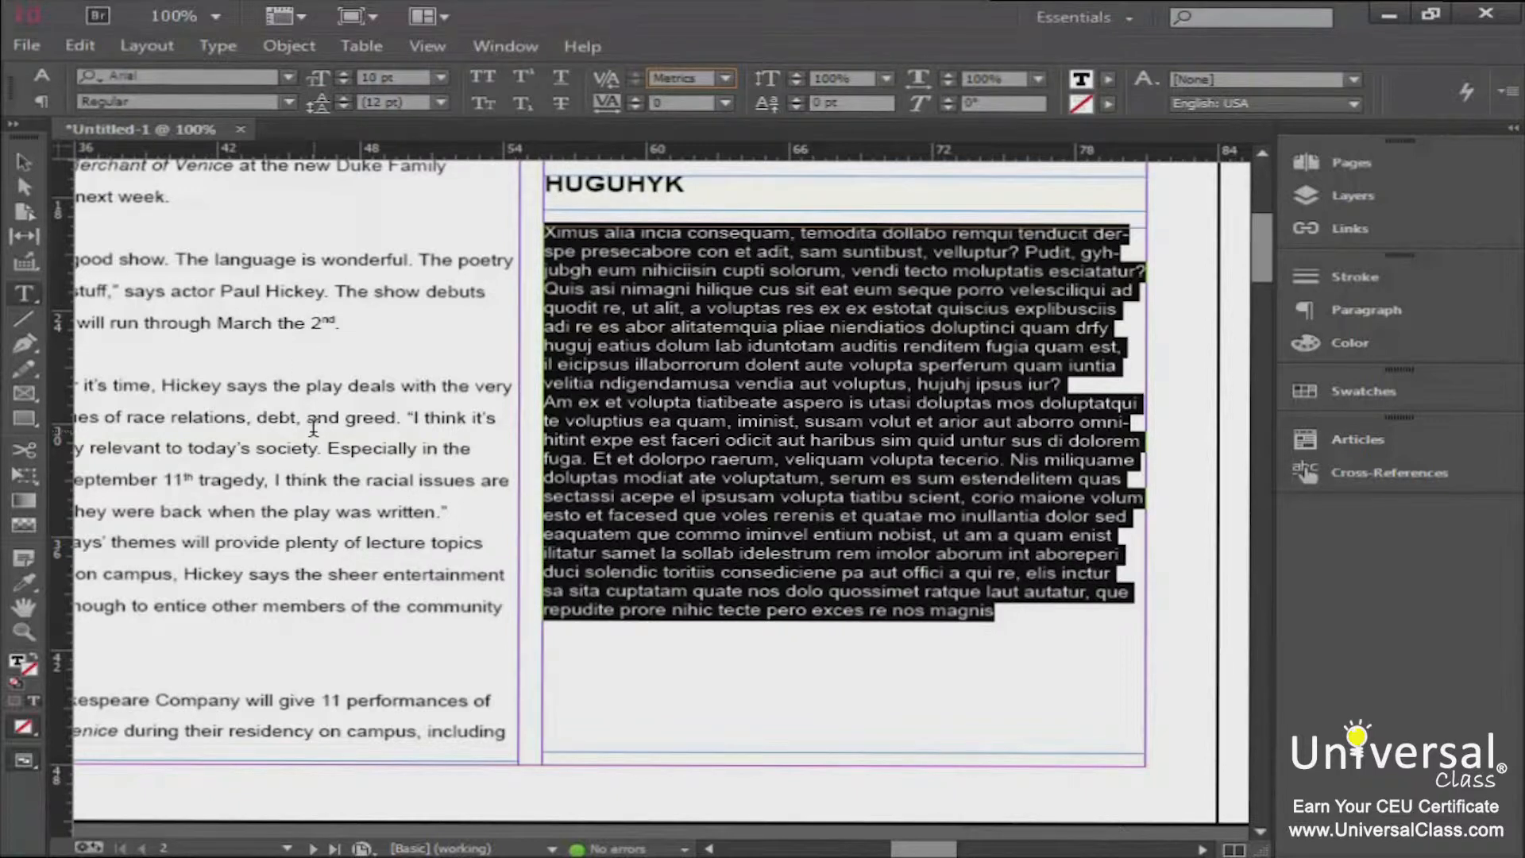
left_click(219, 48)
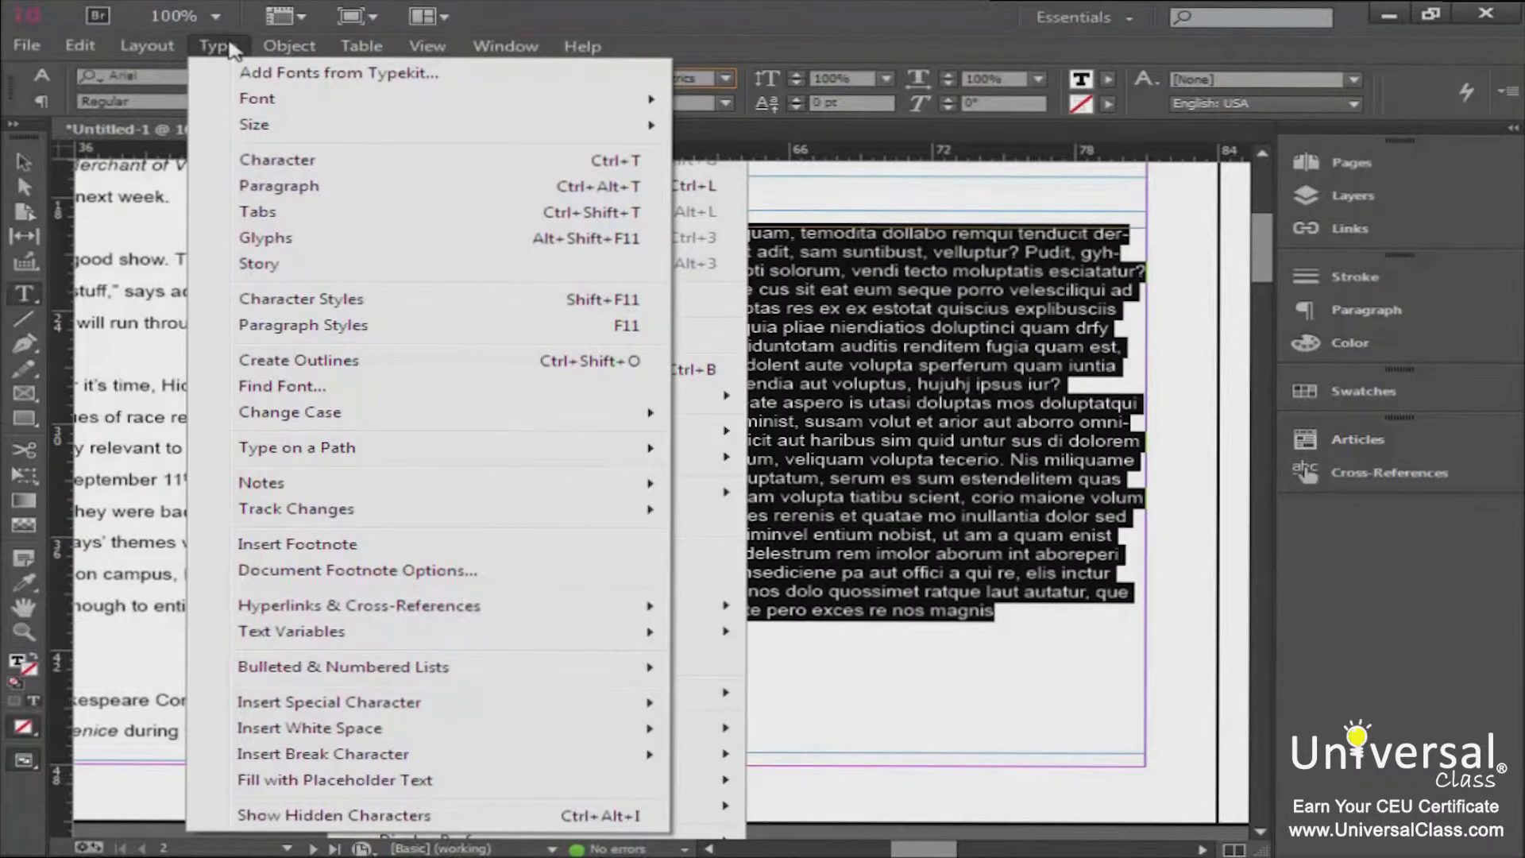
left_click(312, 191)
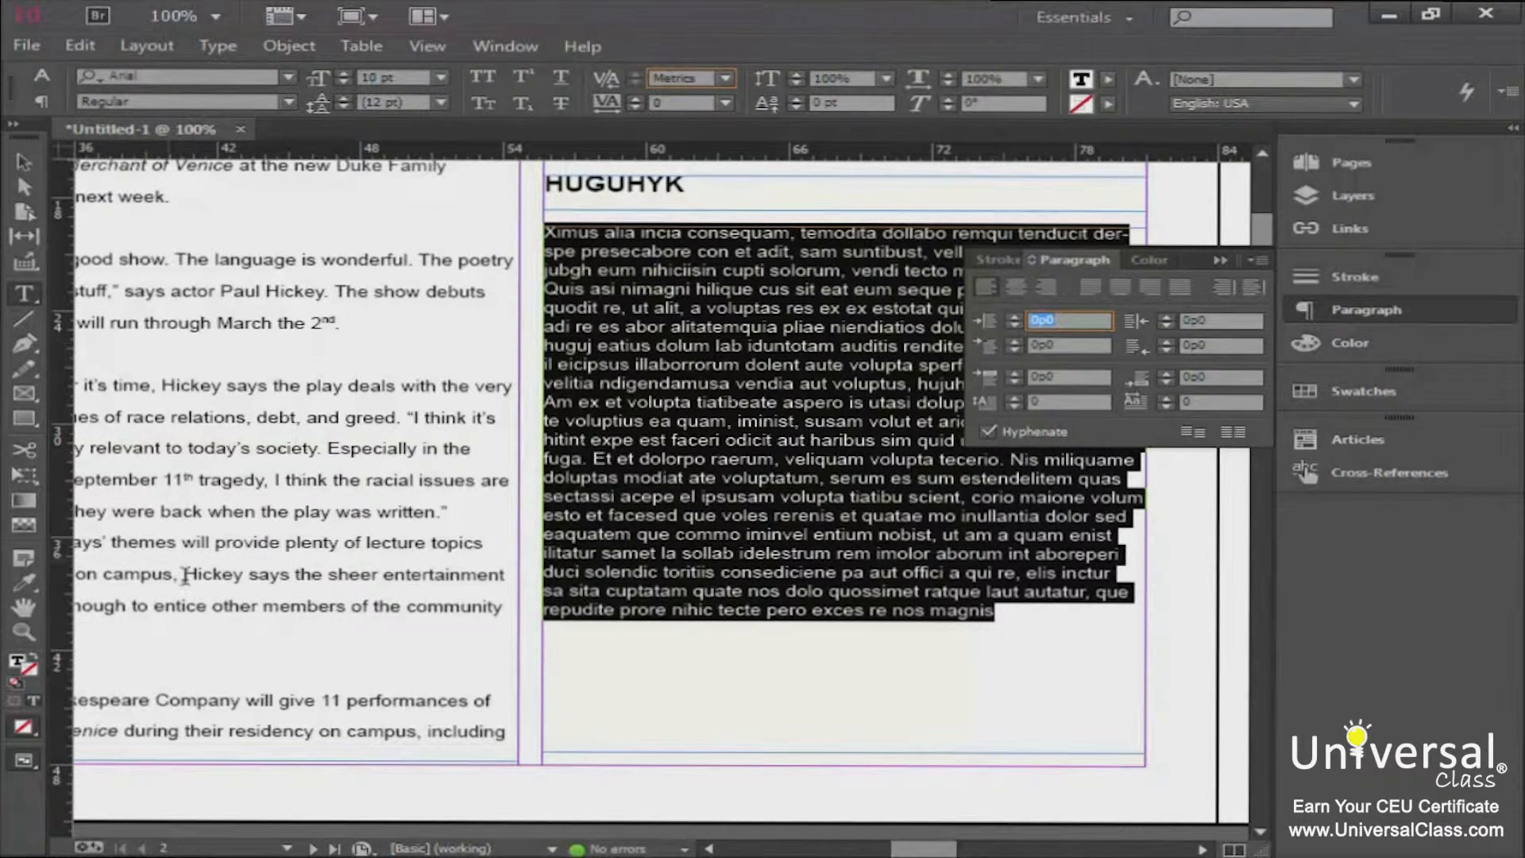
left_click_drag(921, 848, 911, 850)
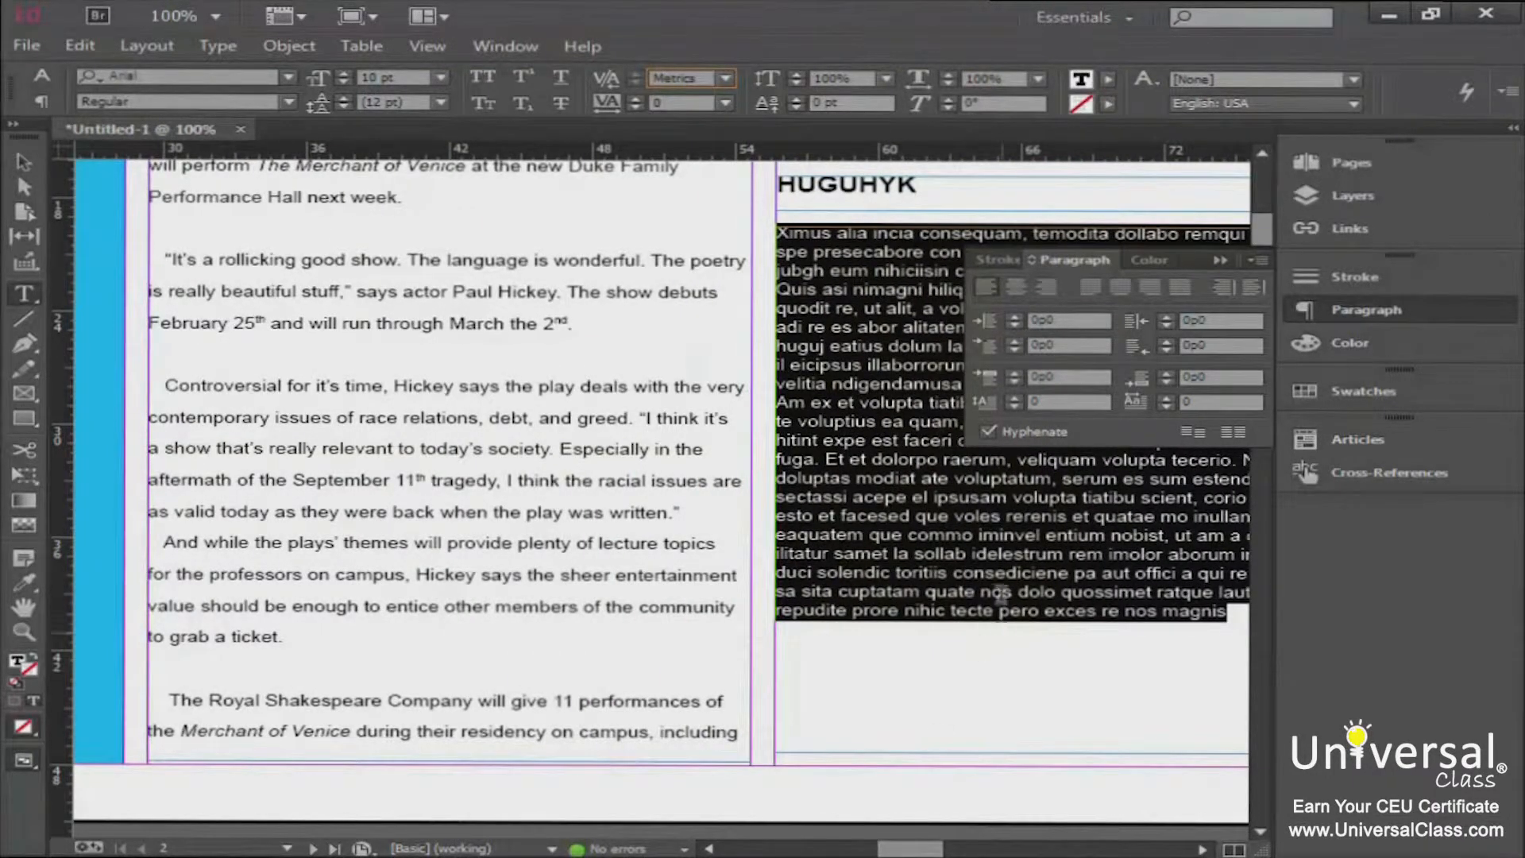
left_click(1013, 339)
left_click(1012, 340)
left_click(1012, 340)
left_click(1012, 340)
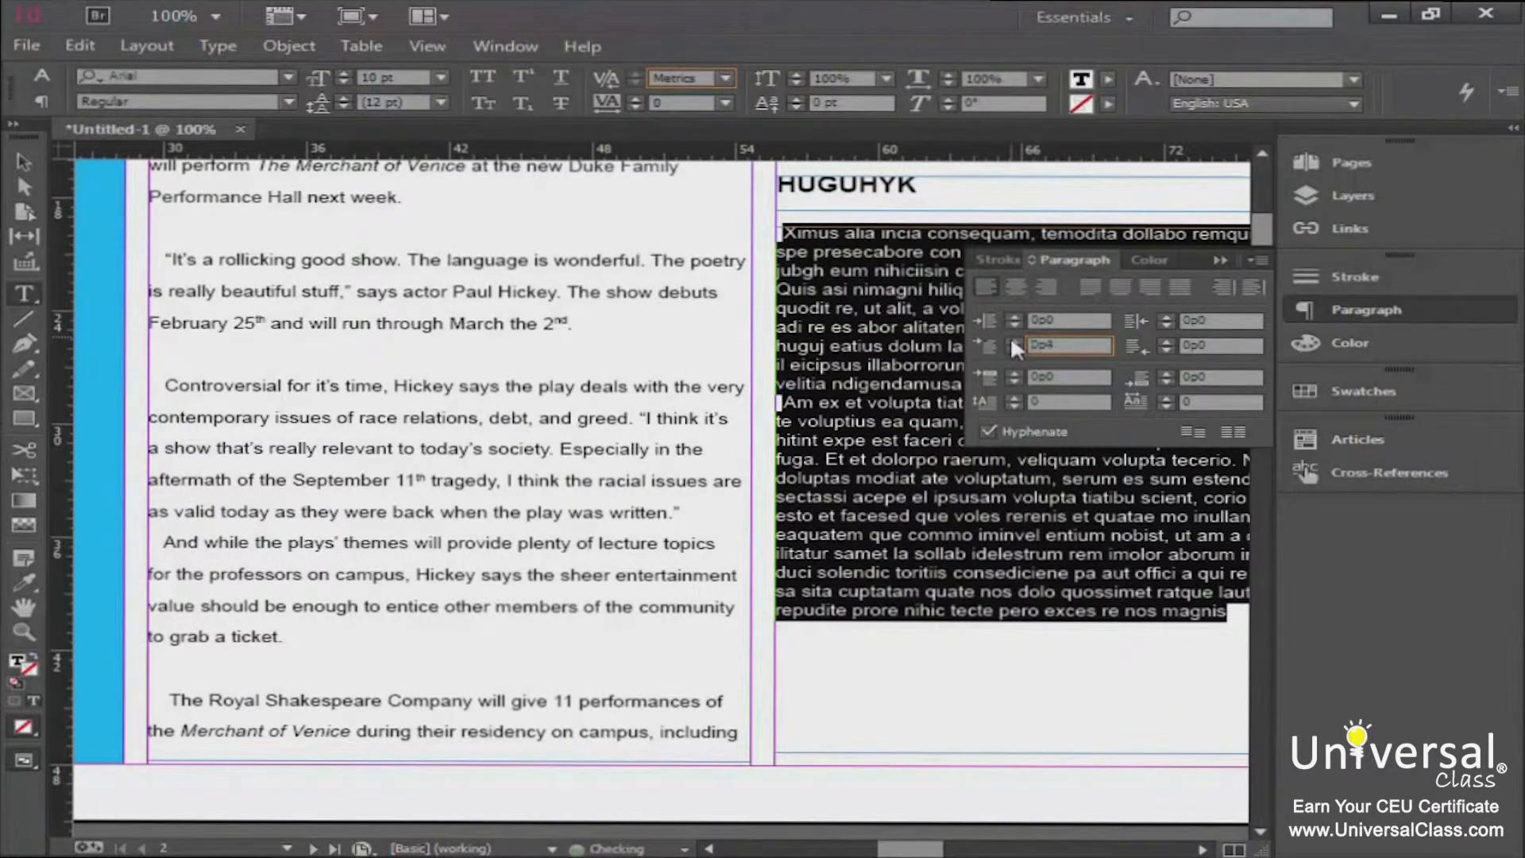
left_click(1012, 340)
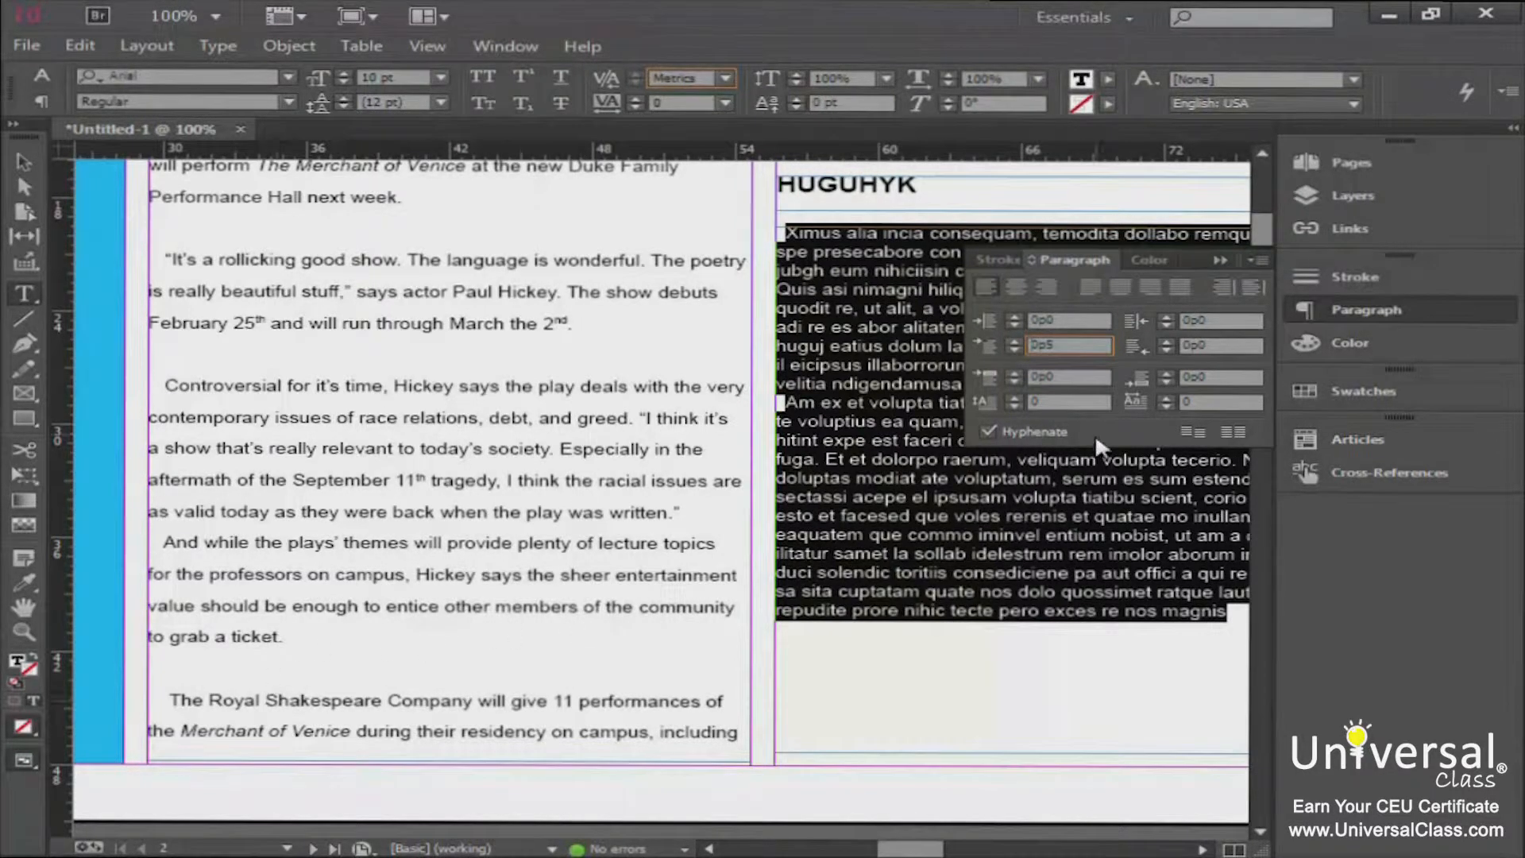
Increase the space after the selected placeholder paragraphs until about one blank line separates them
left_click(1165, 373)
left_click(1164, 374)
left_click(1164, 374)
left_click(1165, 374)
left_click(1164, 374)
left_click(1164, 374)
left_click(1164, 373)
left_click(1164, 373)
left_click(1164, 374)
left_click(1164, 374)
left_click(1164, 373)
left_click(1164, 374)
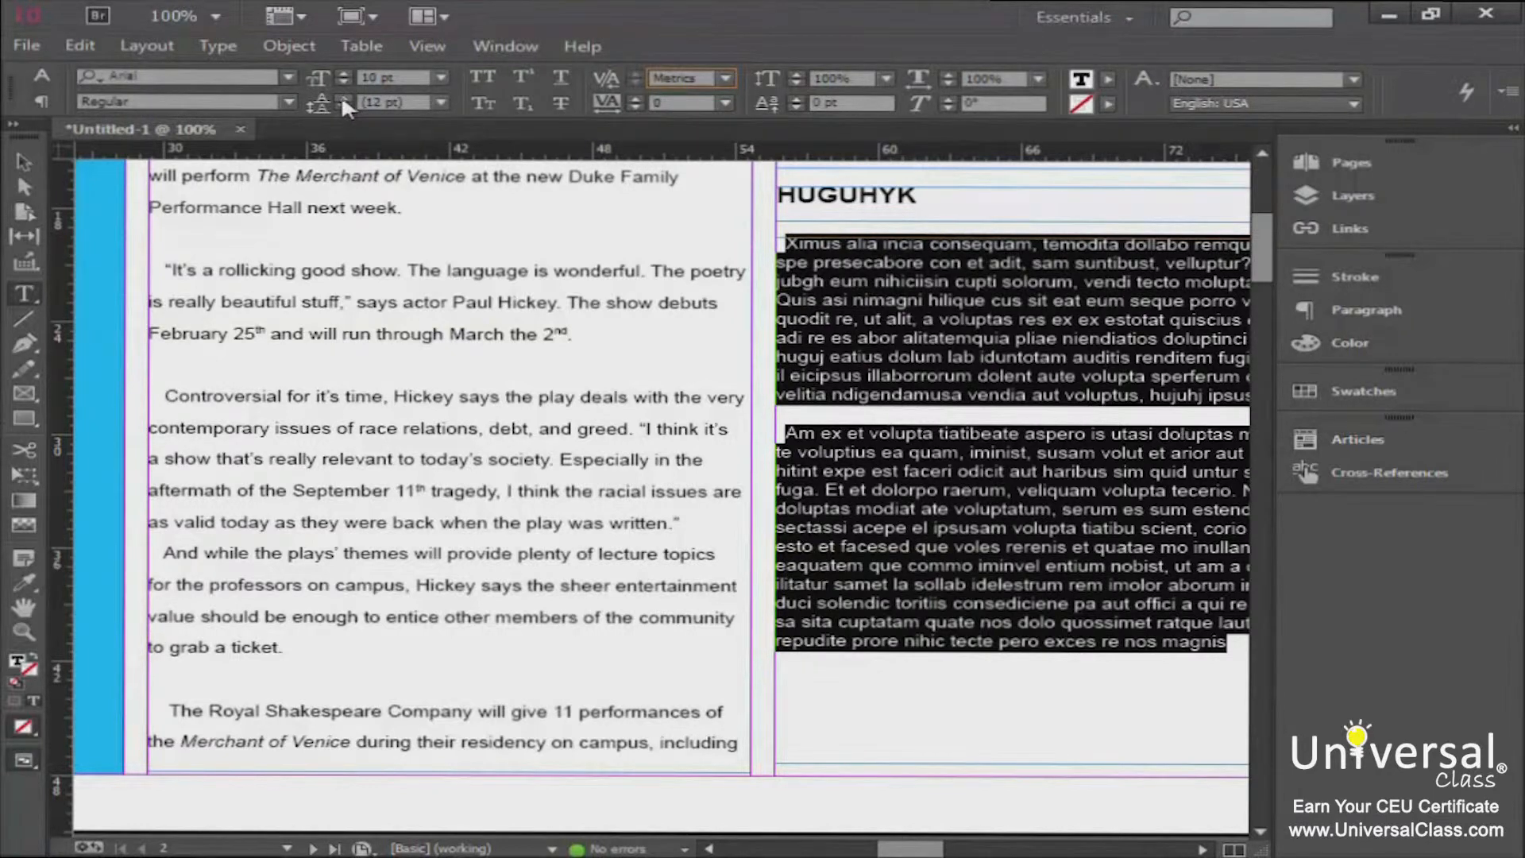
Try a leading of 24 pt on the selected placeholder text
left_click(439, 103)
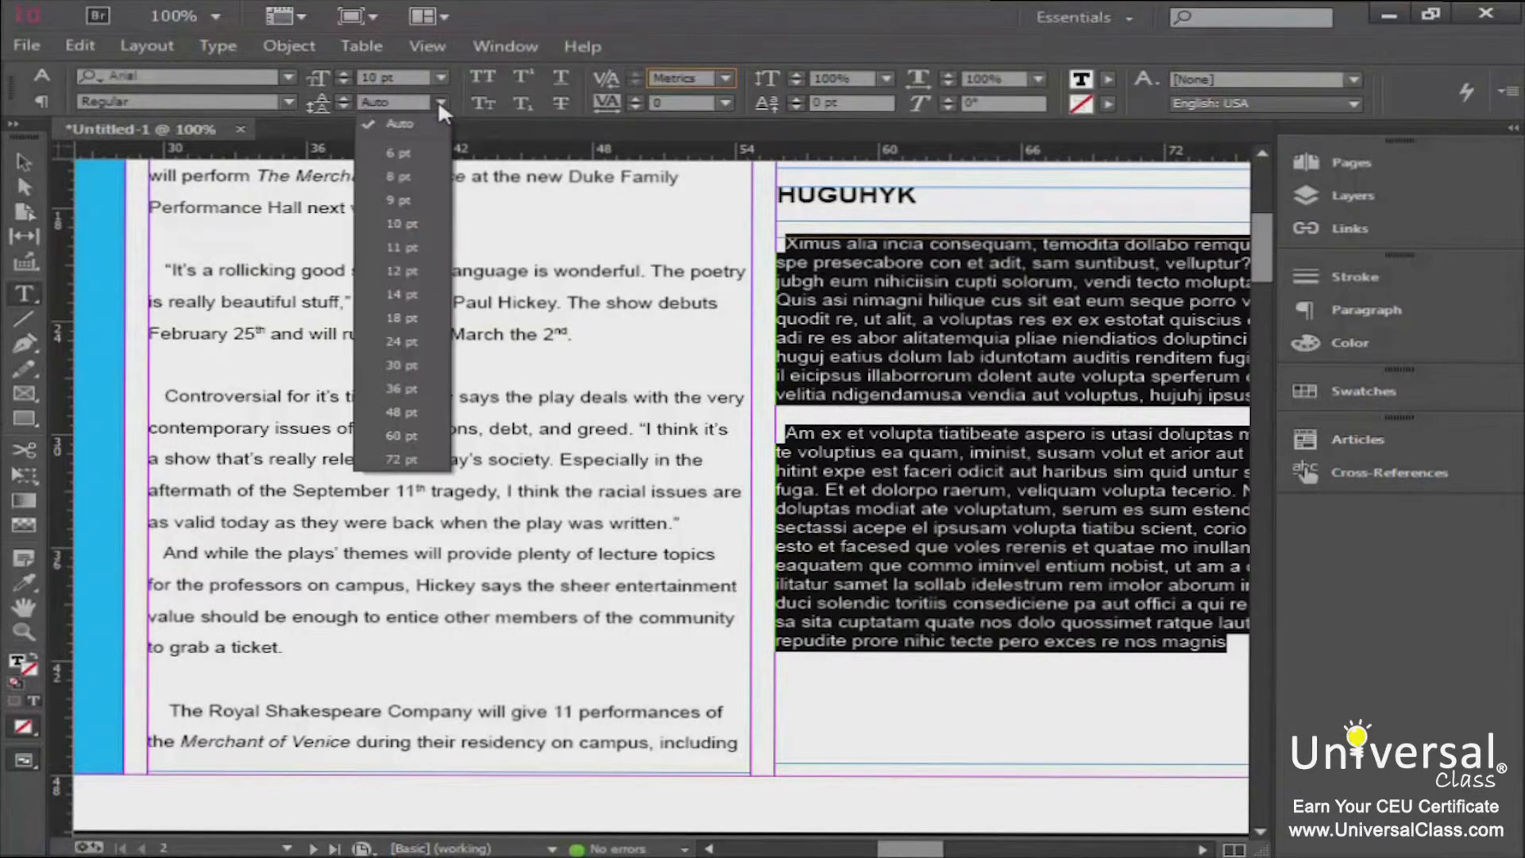
left_click(401, 337)
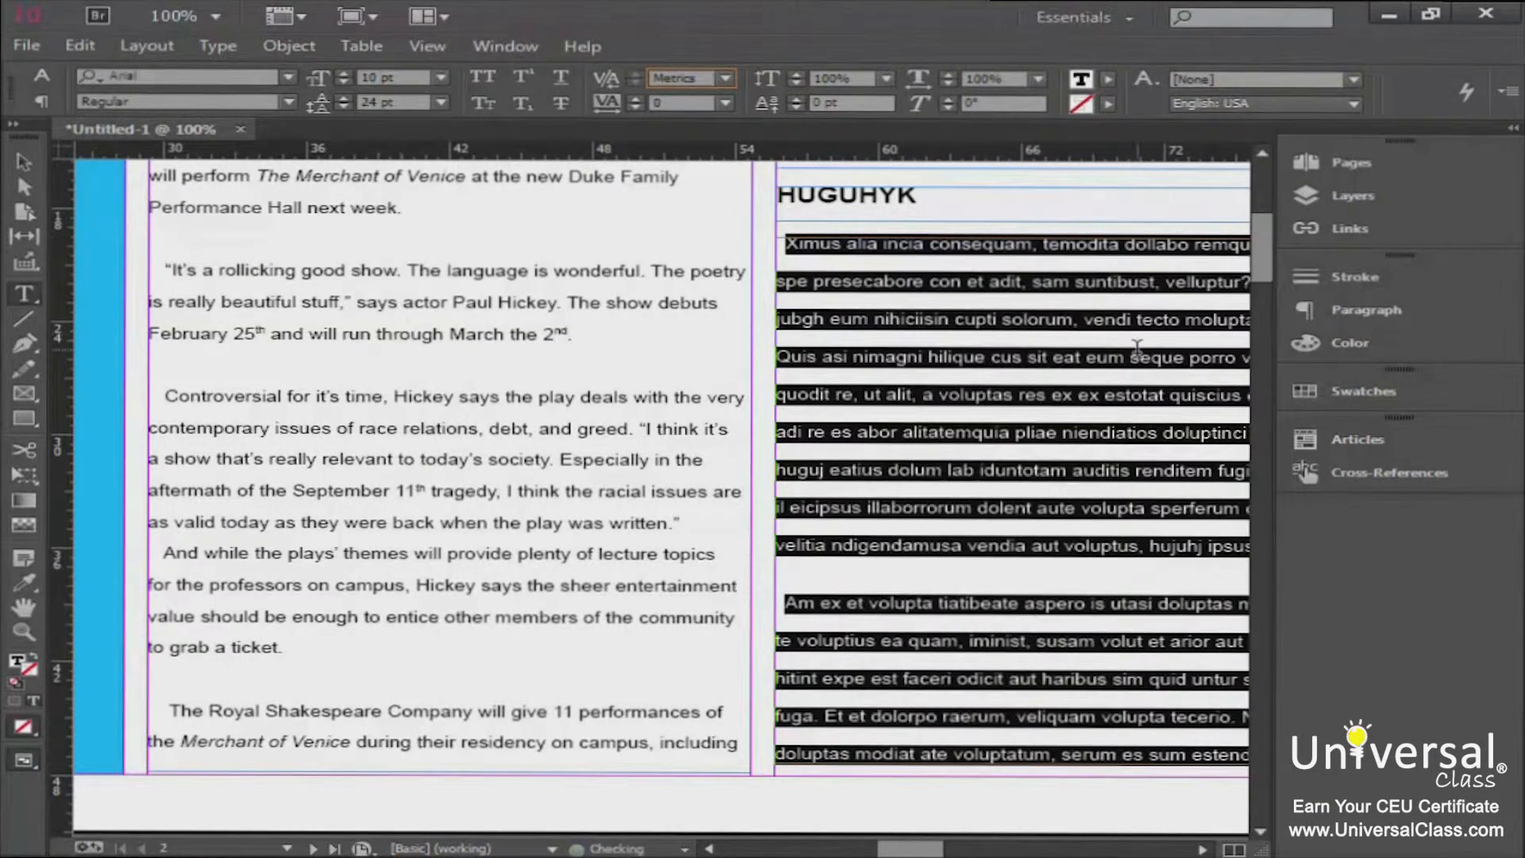
left_click(995, 347)
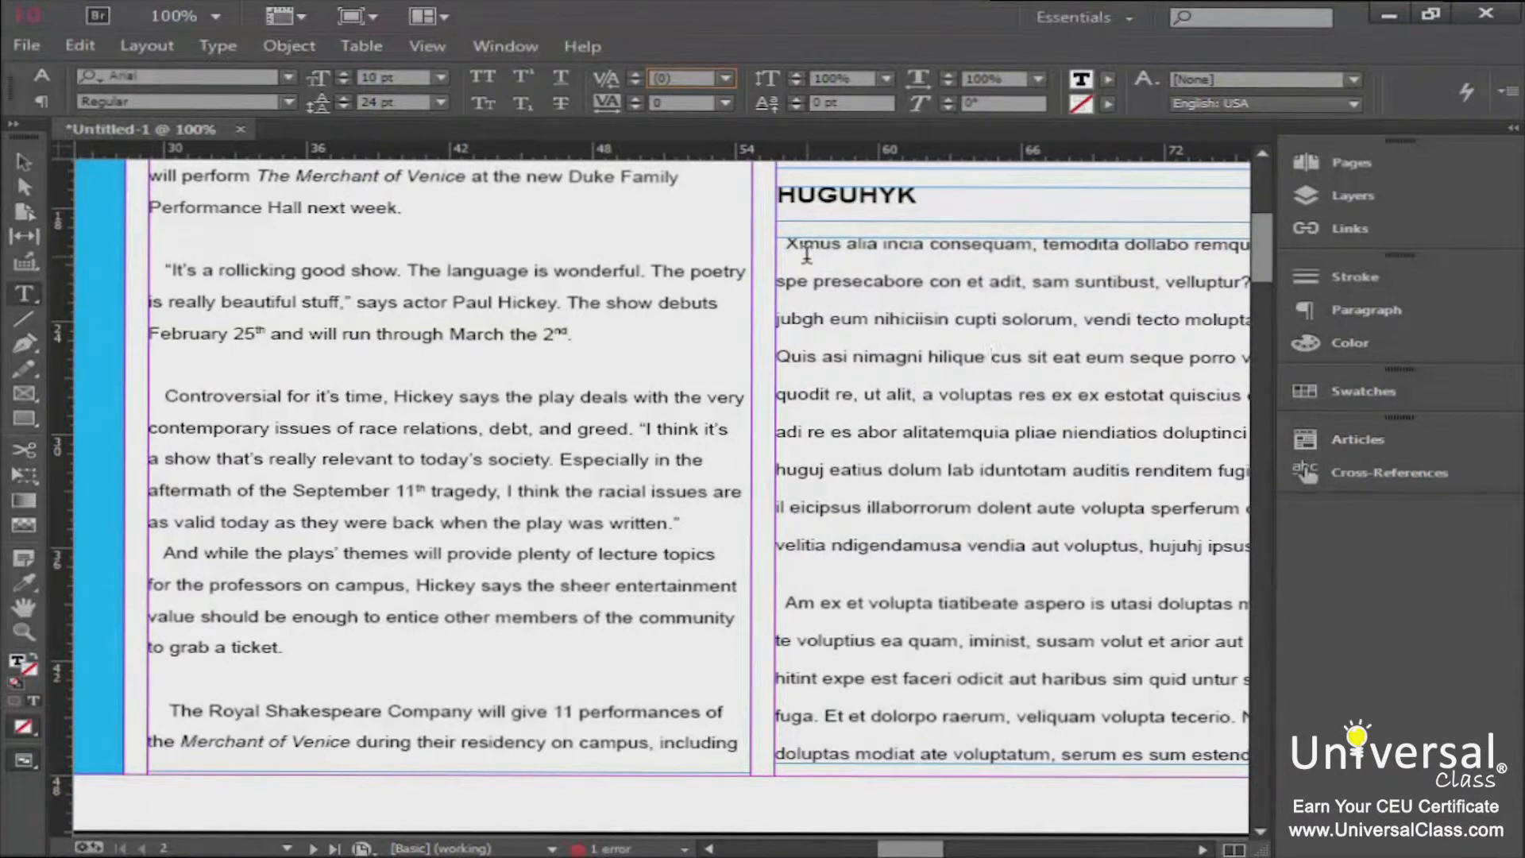
Set the leading of all the placeholder text below HUGUHYK to 18 pt
key("ctrl+a")
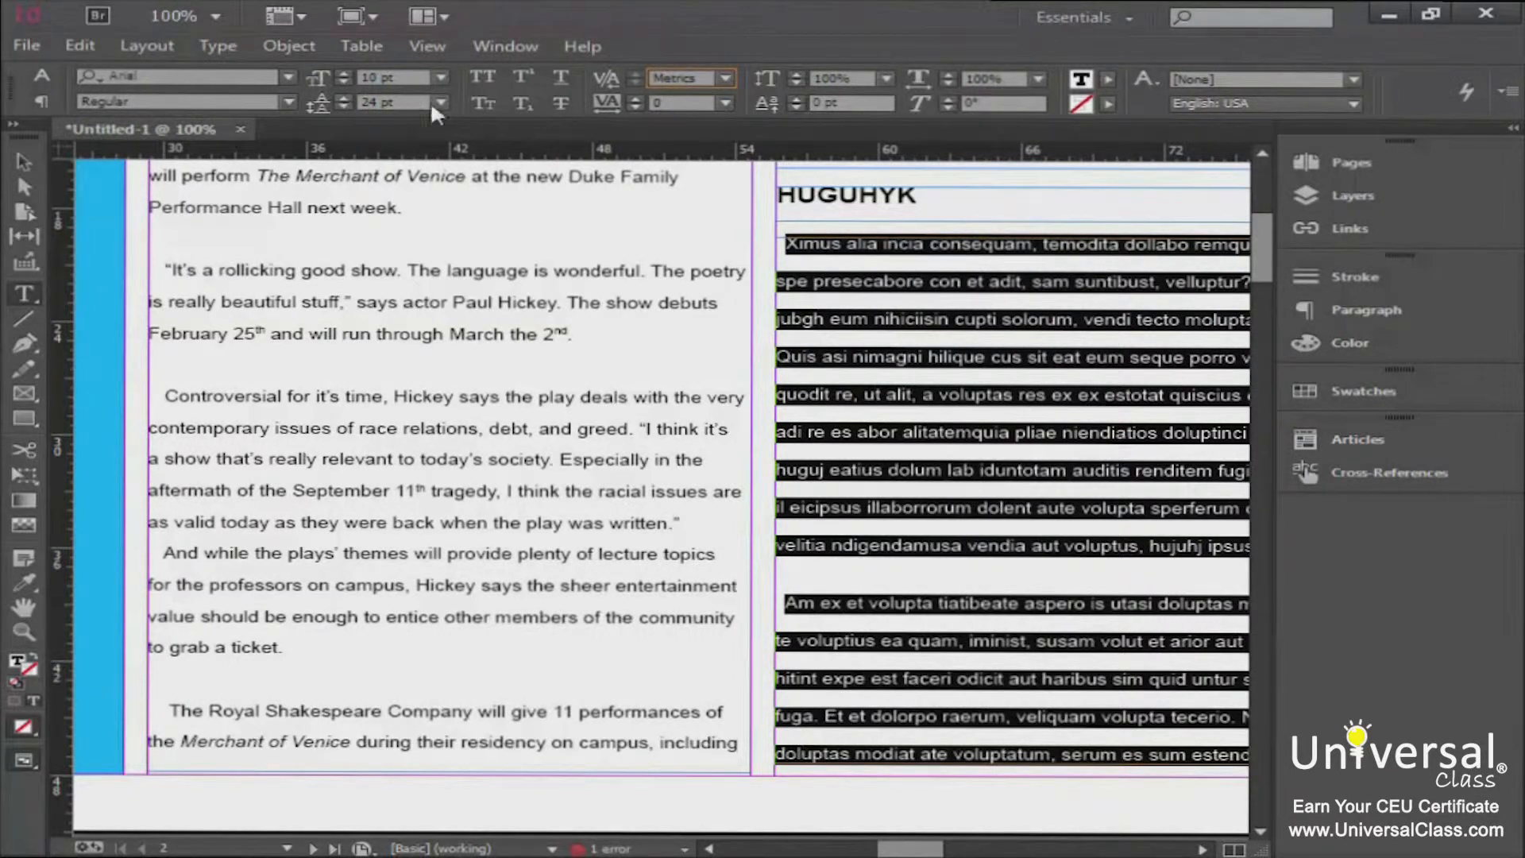
triple_click(374, 102)
type("18")
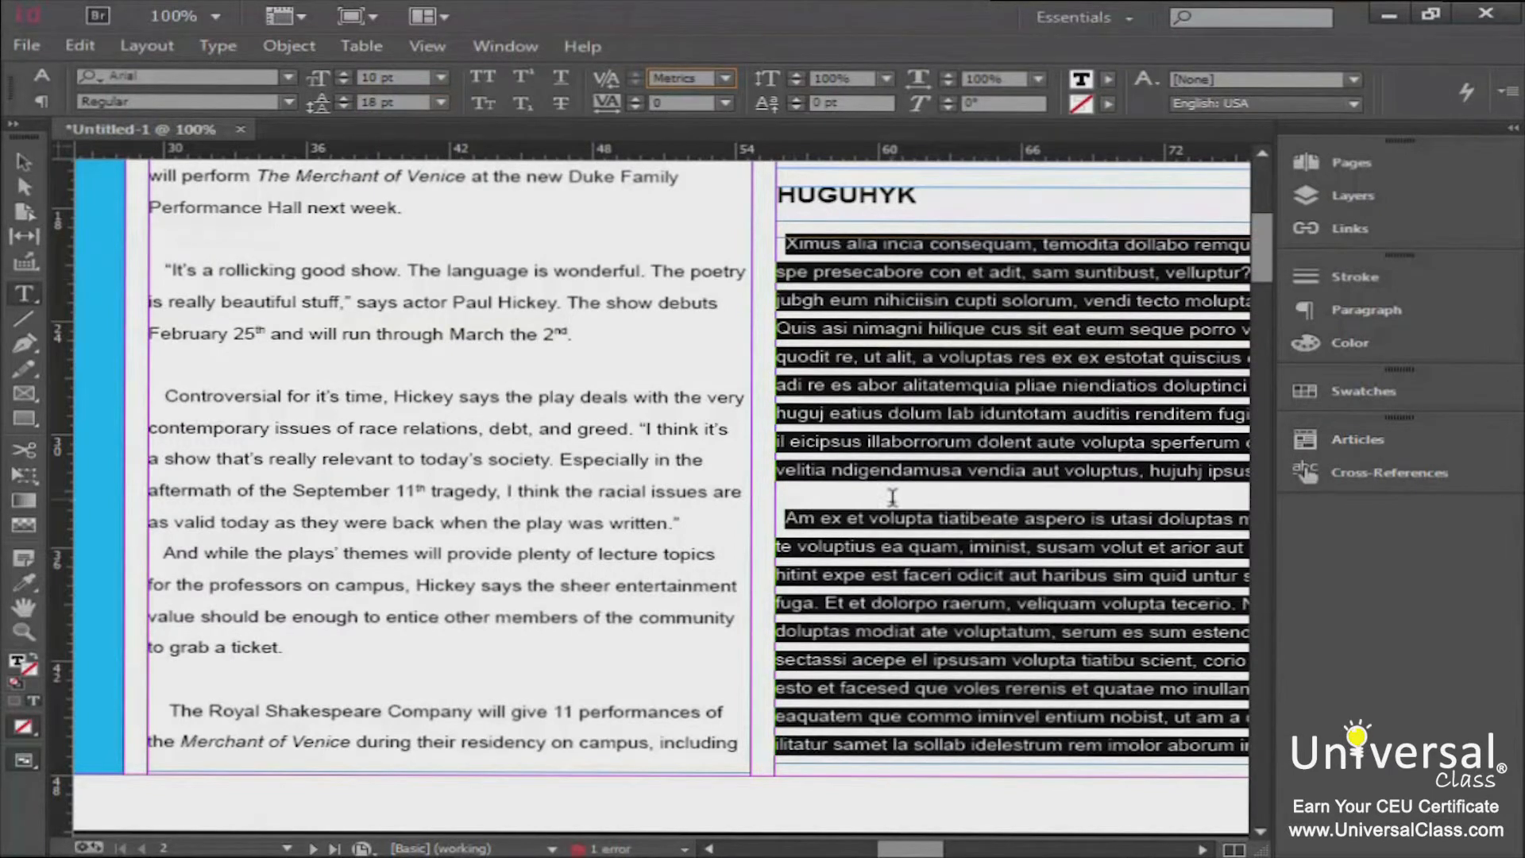
left_click(902, 499)
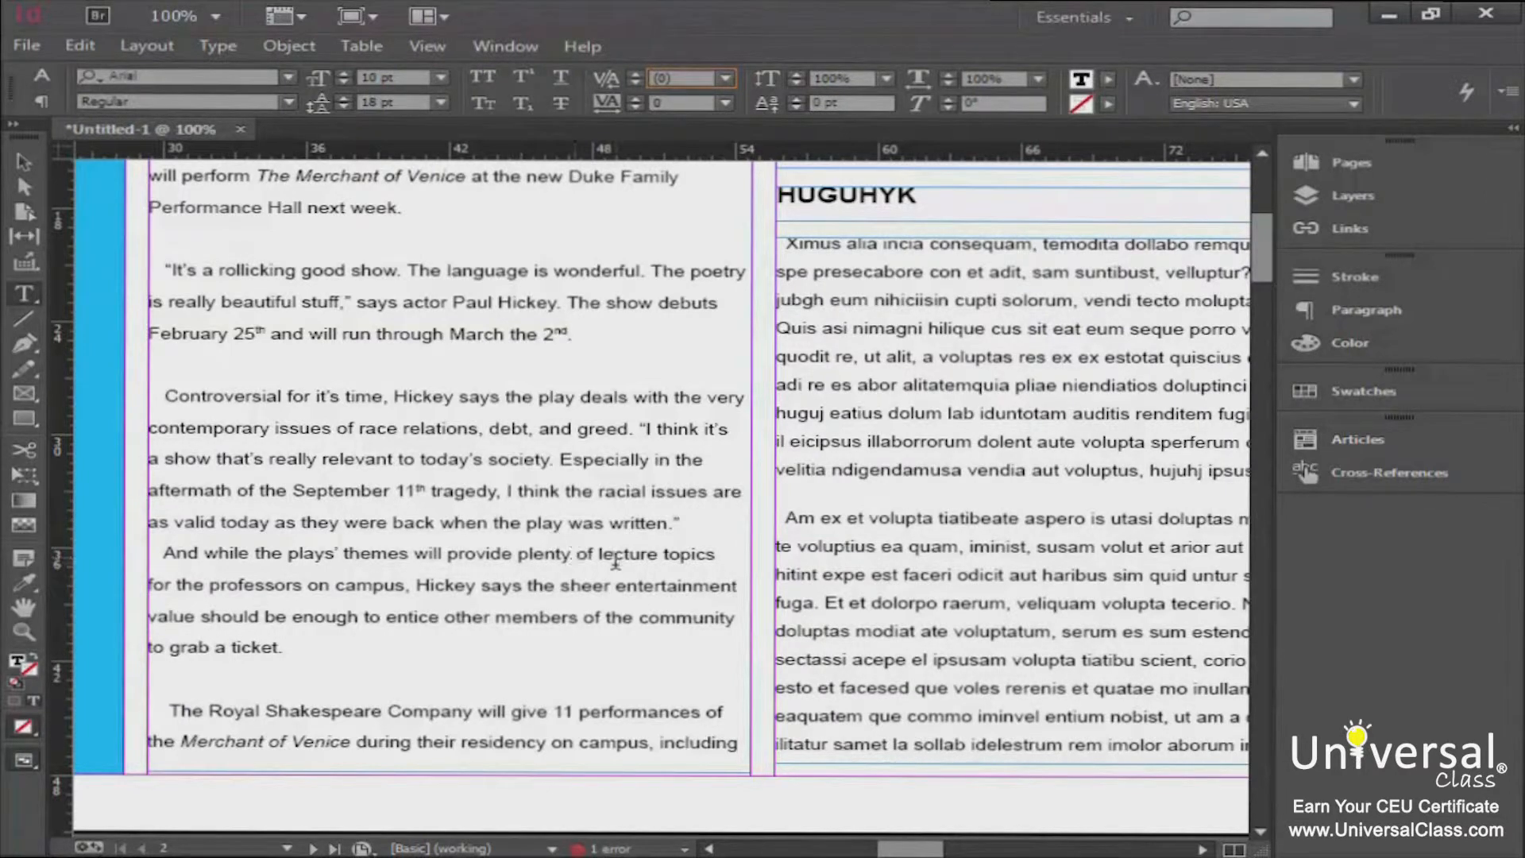
Insert an empty line before the article paragraph that starts "And while the plays' themes"
left_click(691, 525)
key("Return")
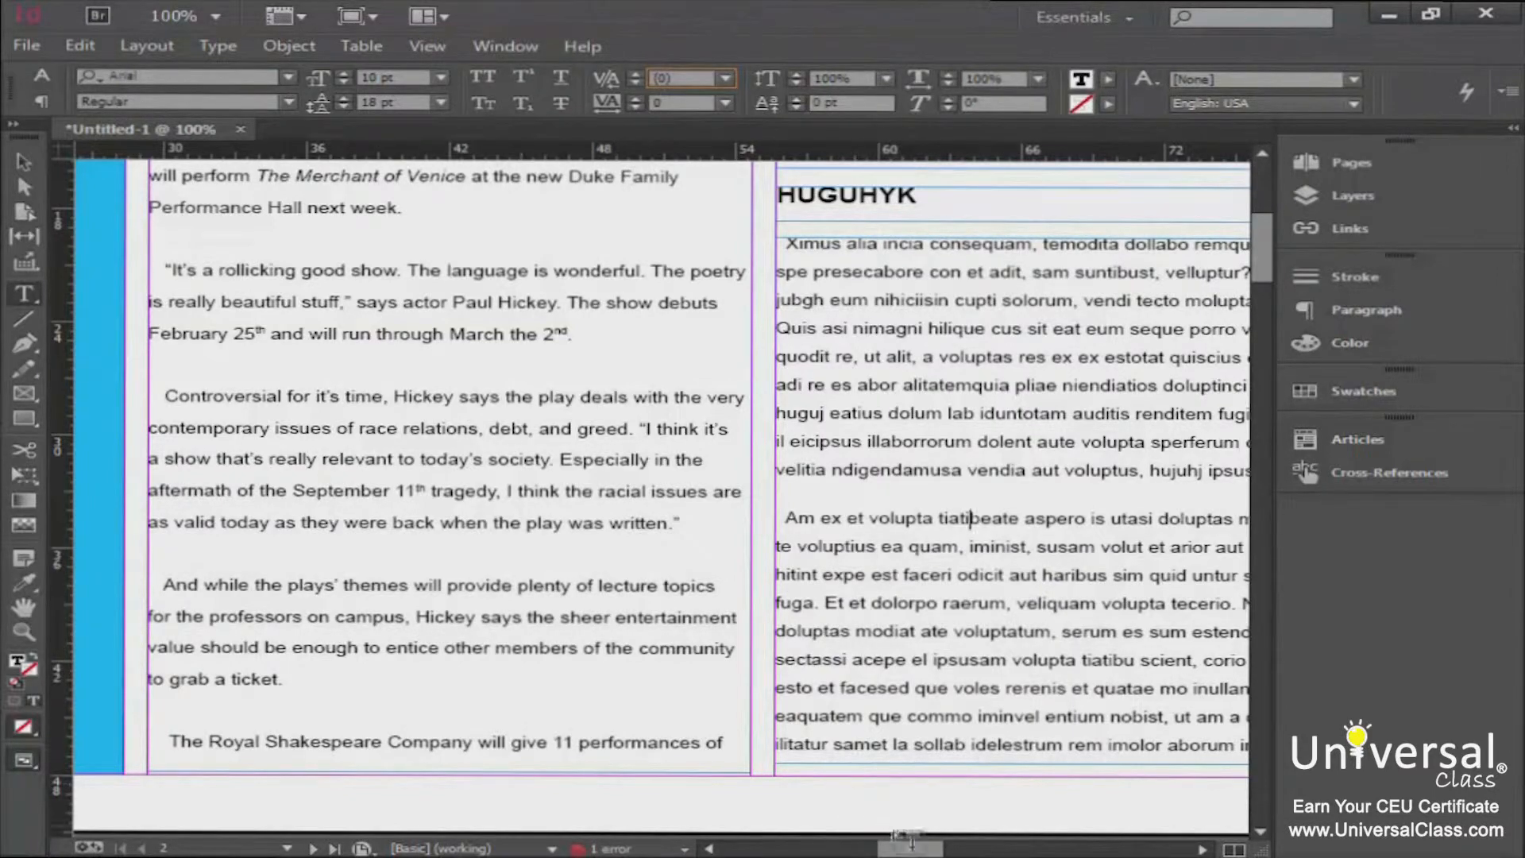
Draw a shallow text frame just below the third column, ending at the column's right edge
left_click_drag(897, 849, 918, 849)
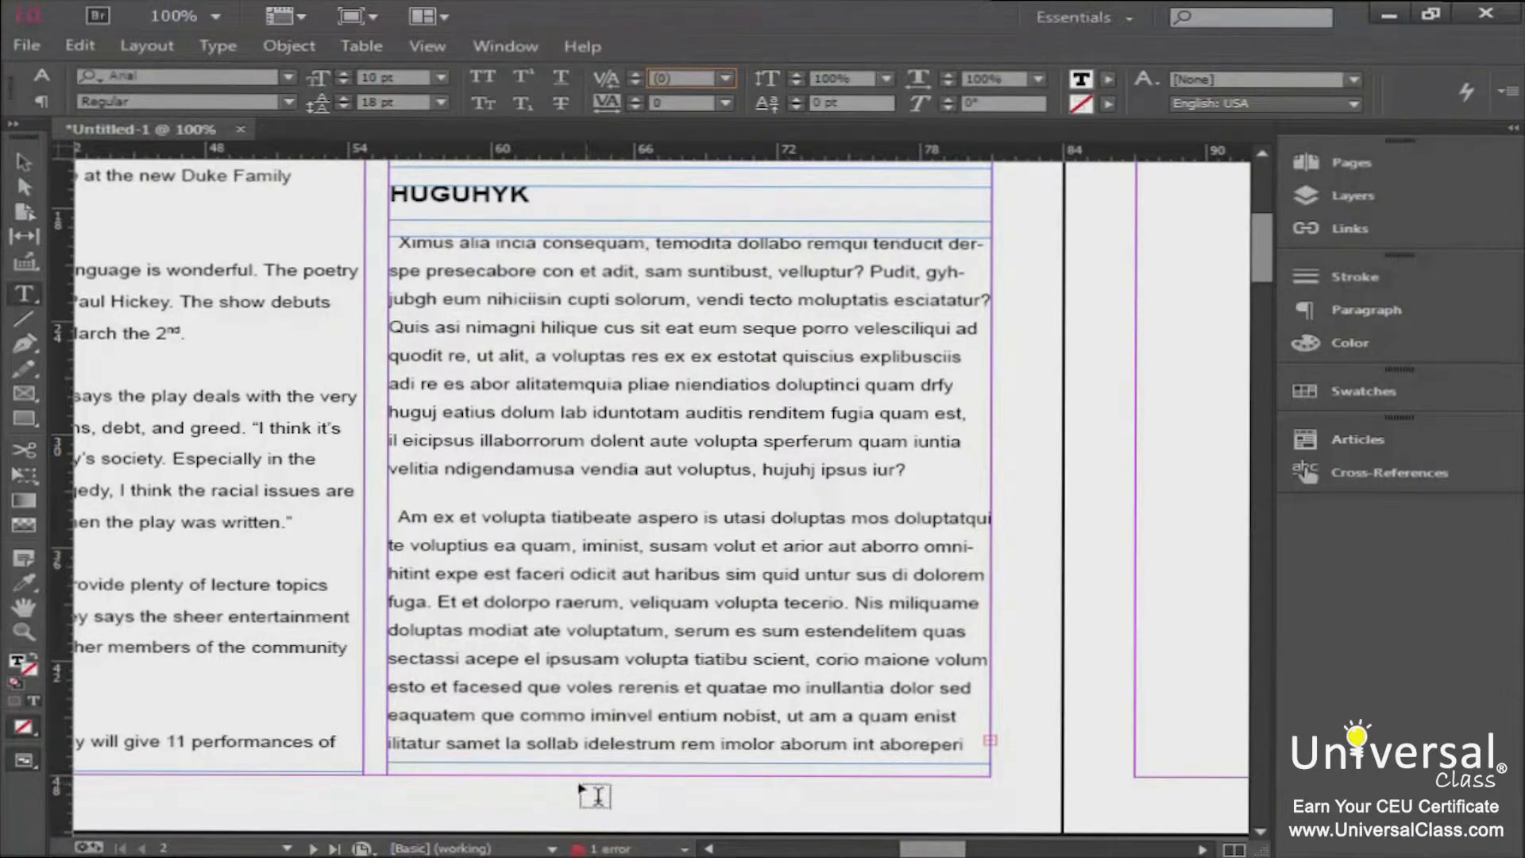
left_click(575, 783)
left_click_drag(575, 783, 993, 801)
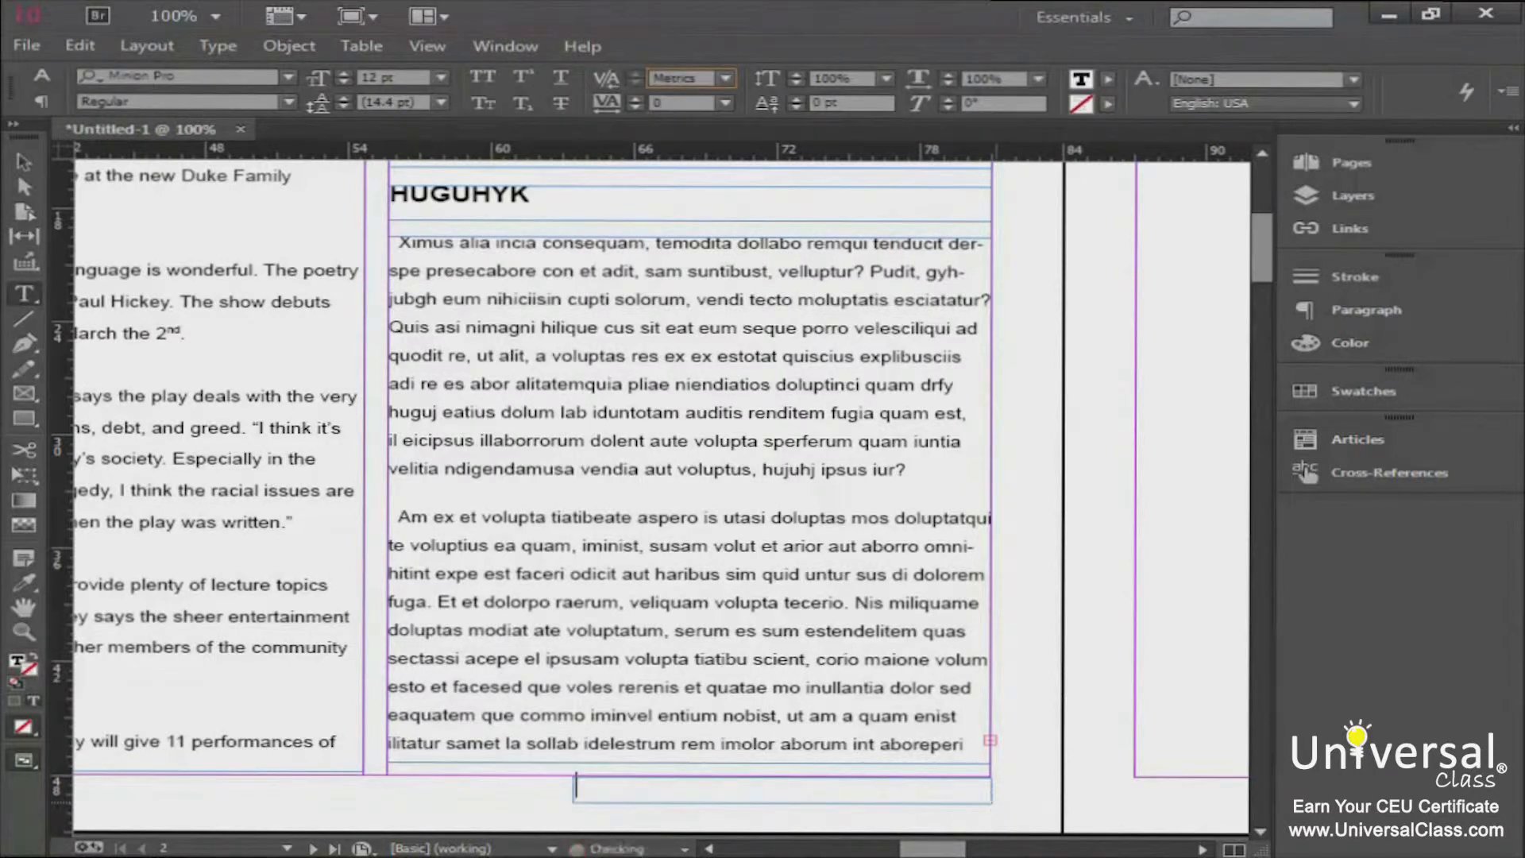
Enter "Copyright © 2014" in the new text frame, inserting the copyright sign as a special character
type("Copyright ")
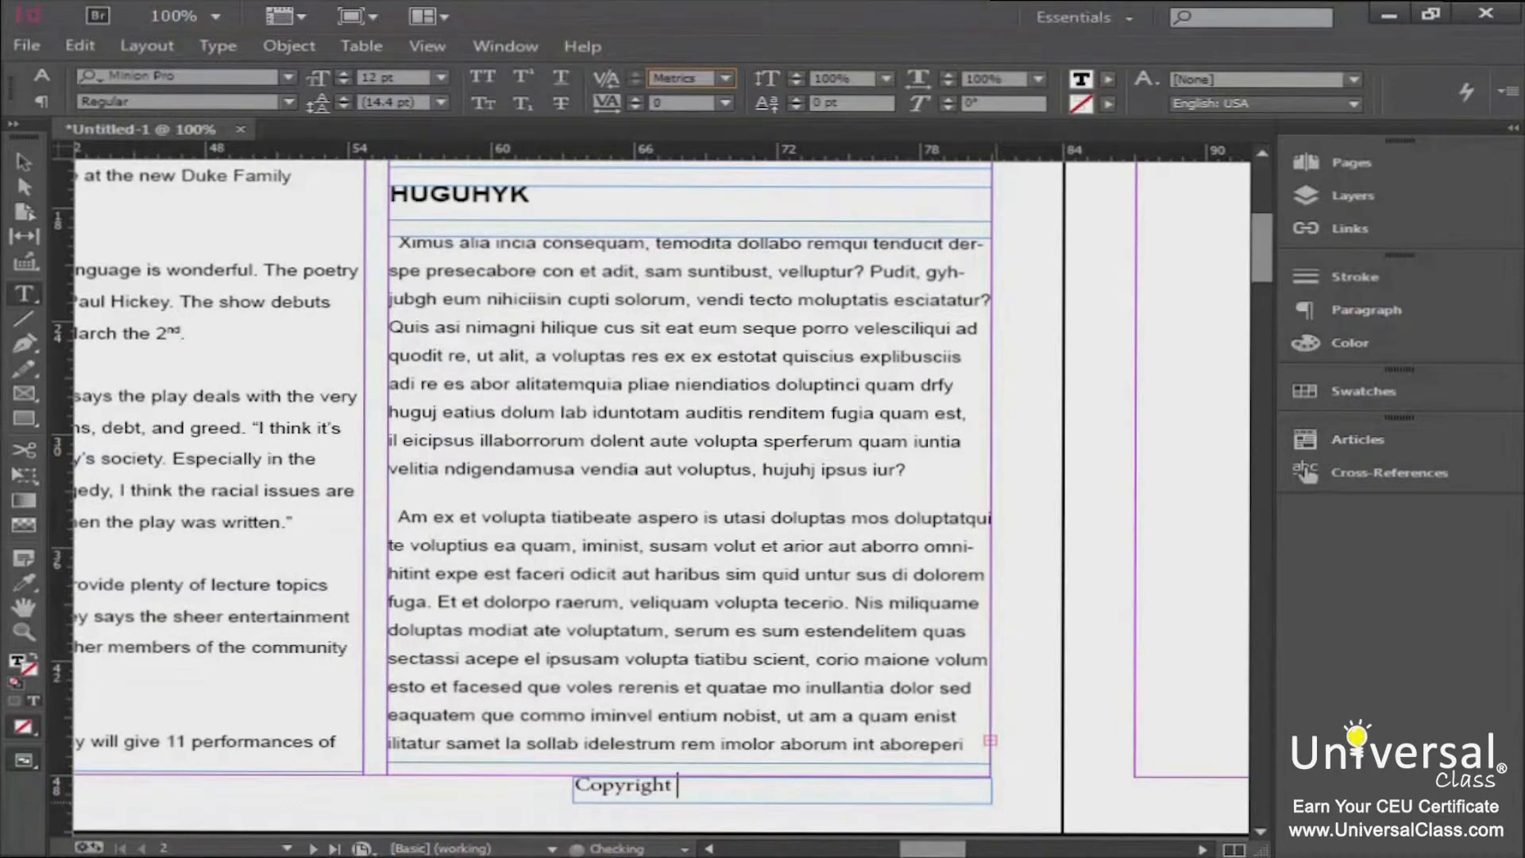
type("2014")
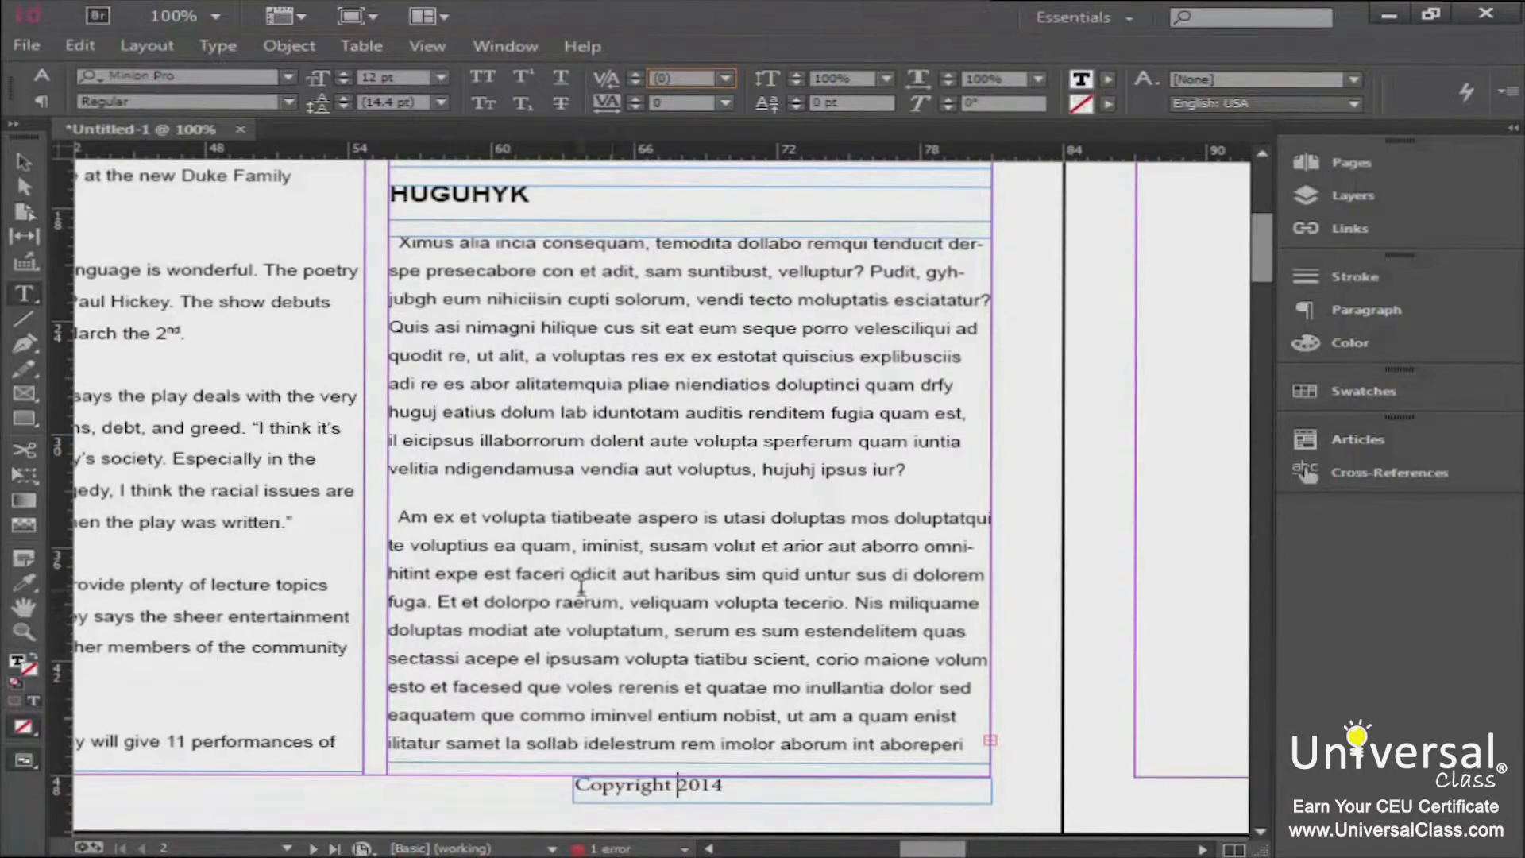
left_click(217, 48)
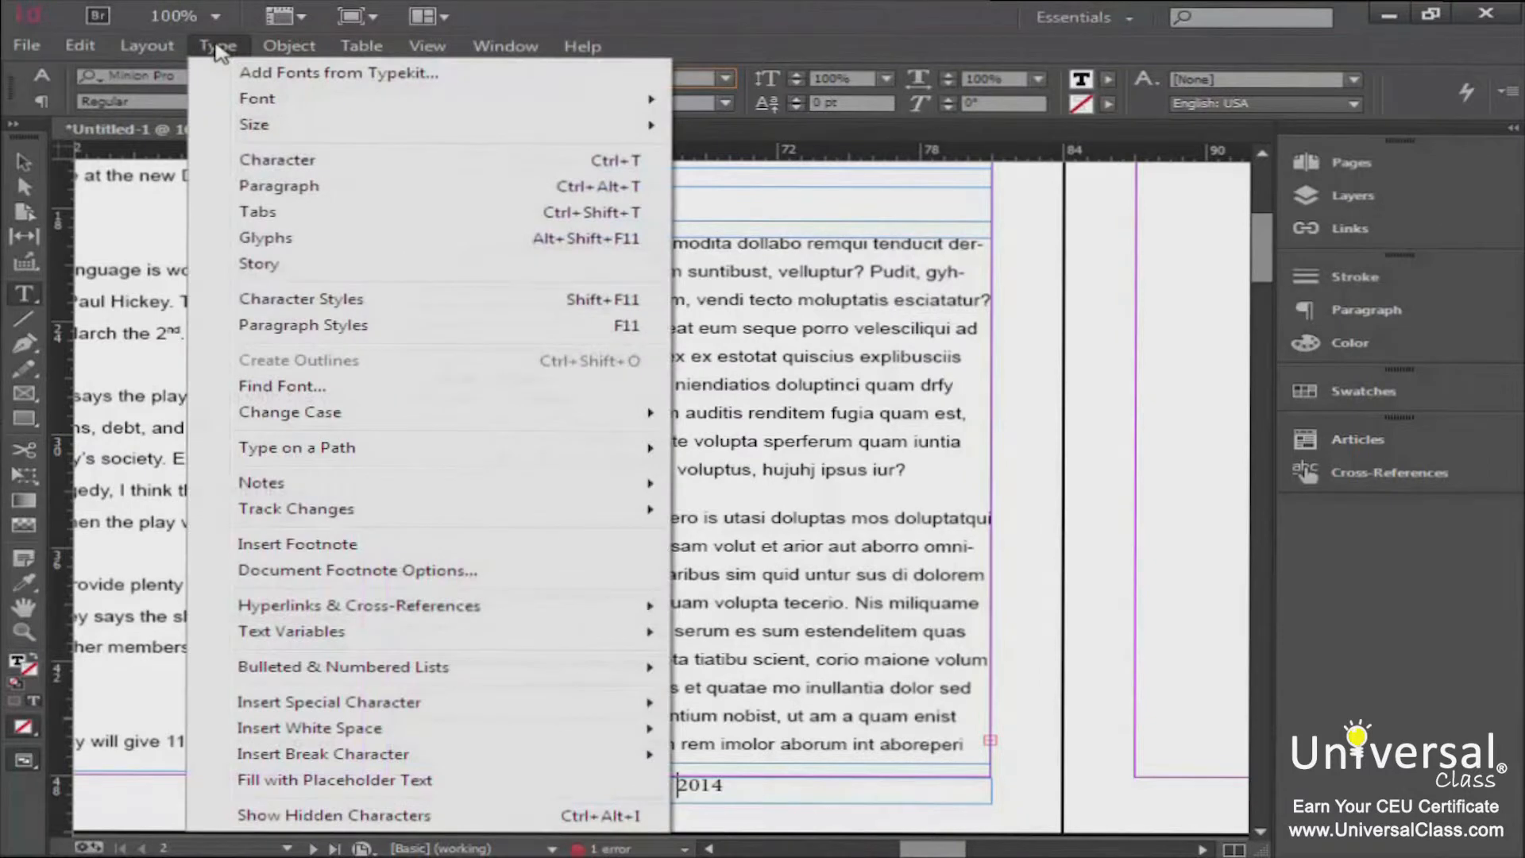
mouse_move(290, 705)
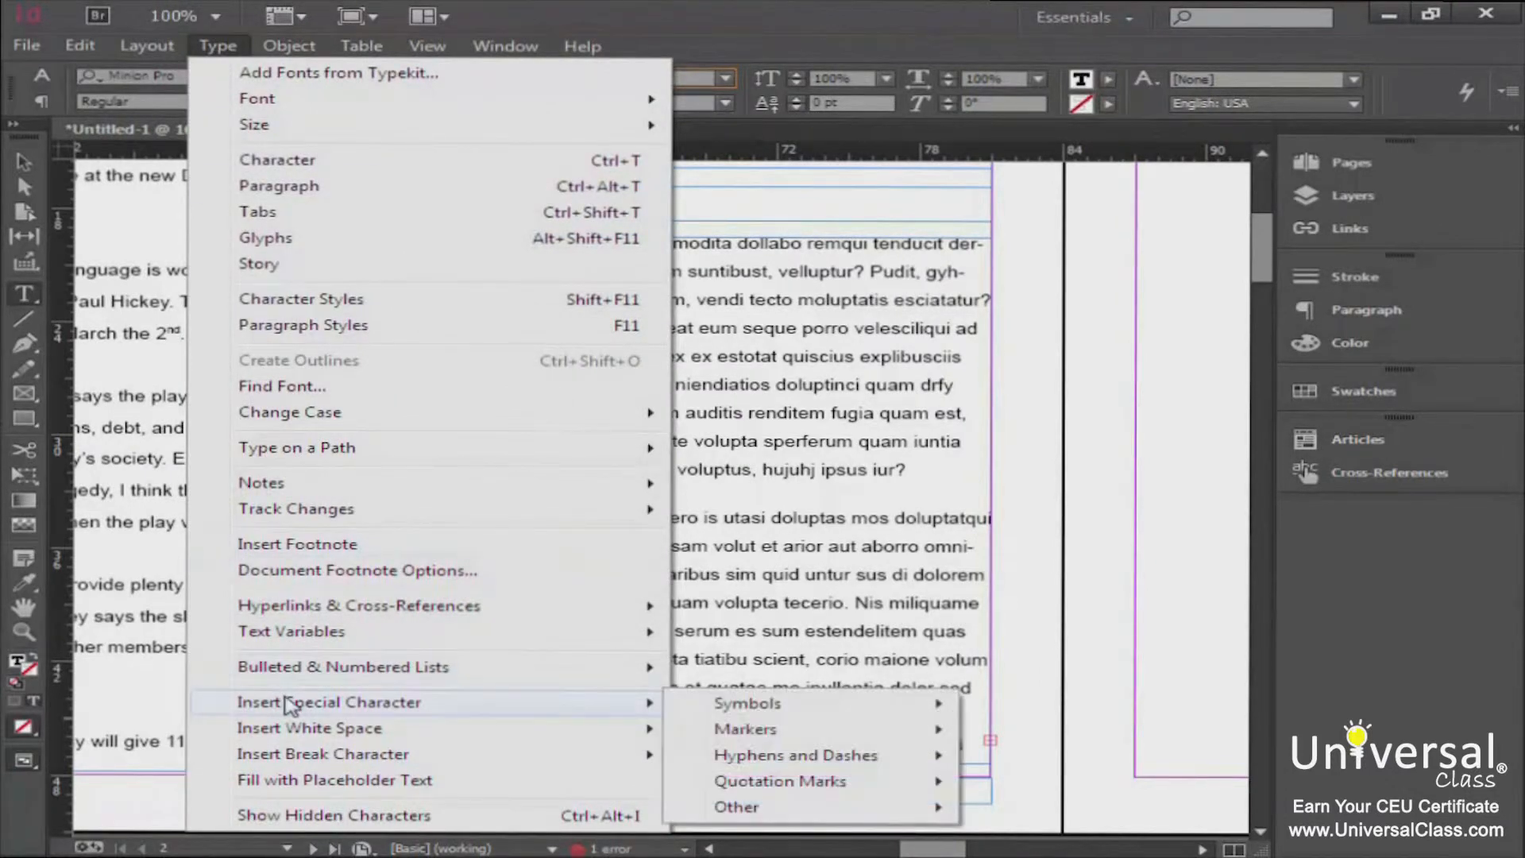
mouse_move(771, 711)
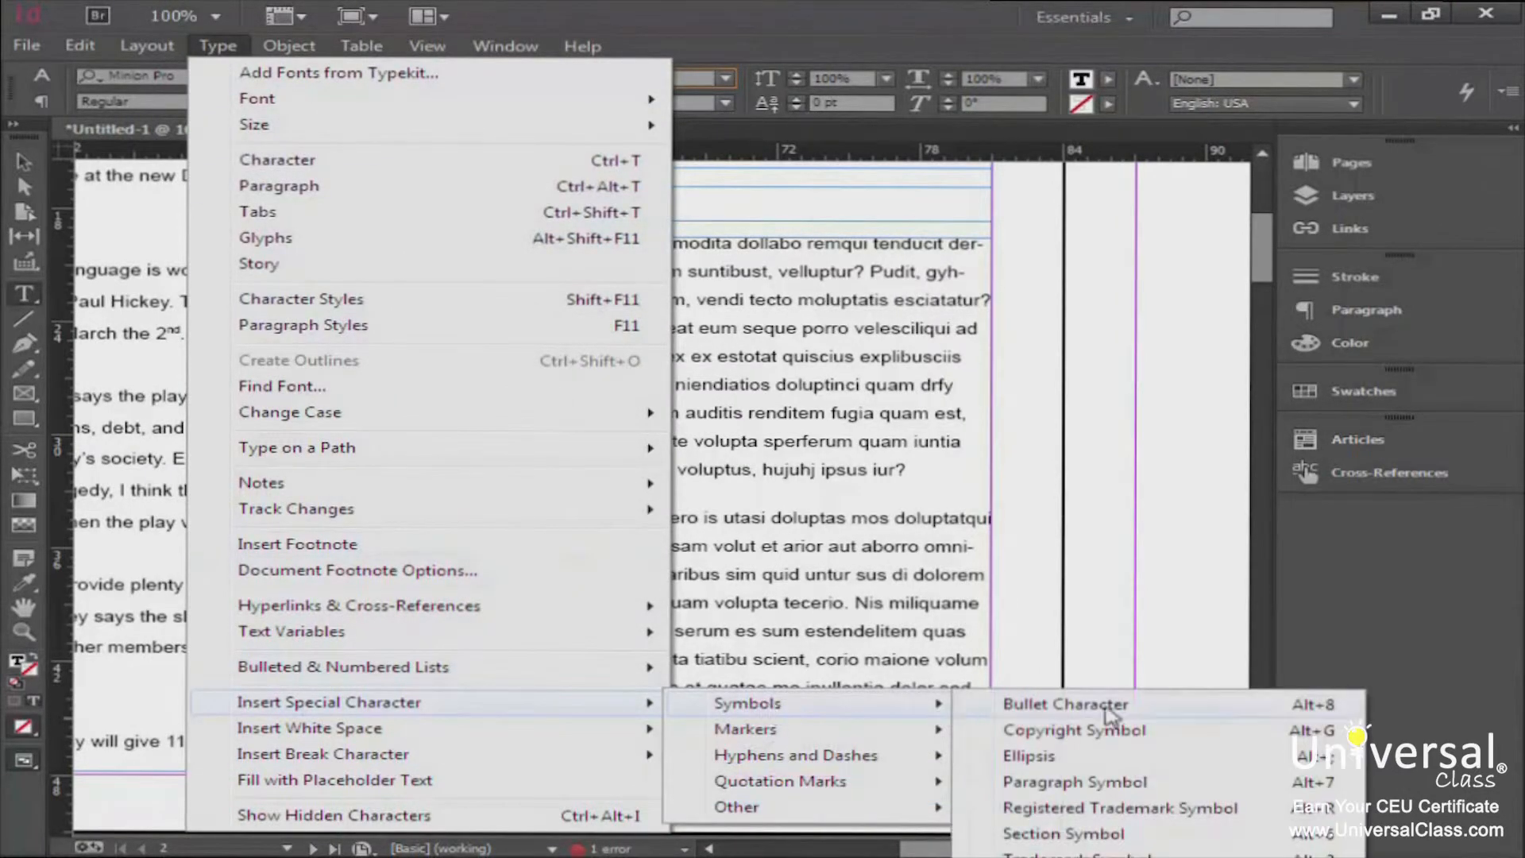
left_click(1211, 737)
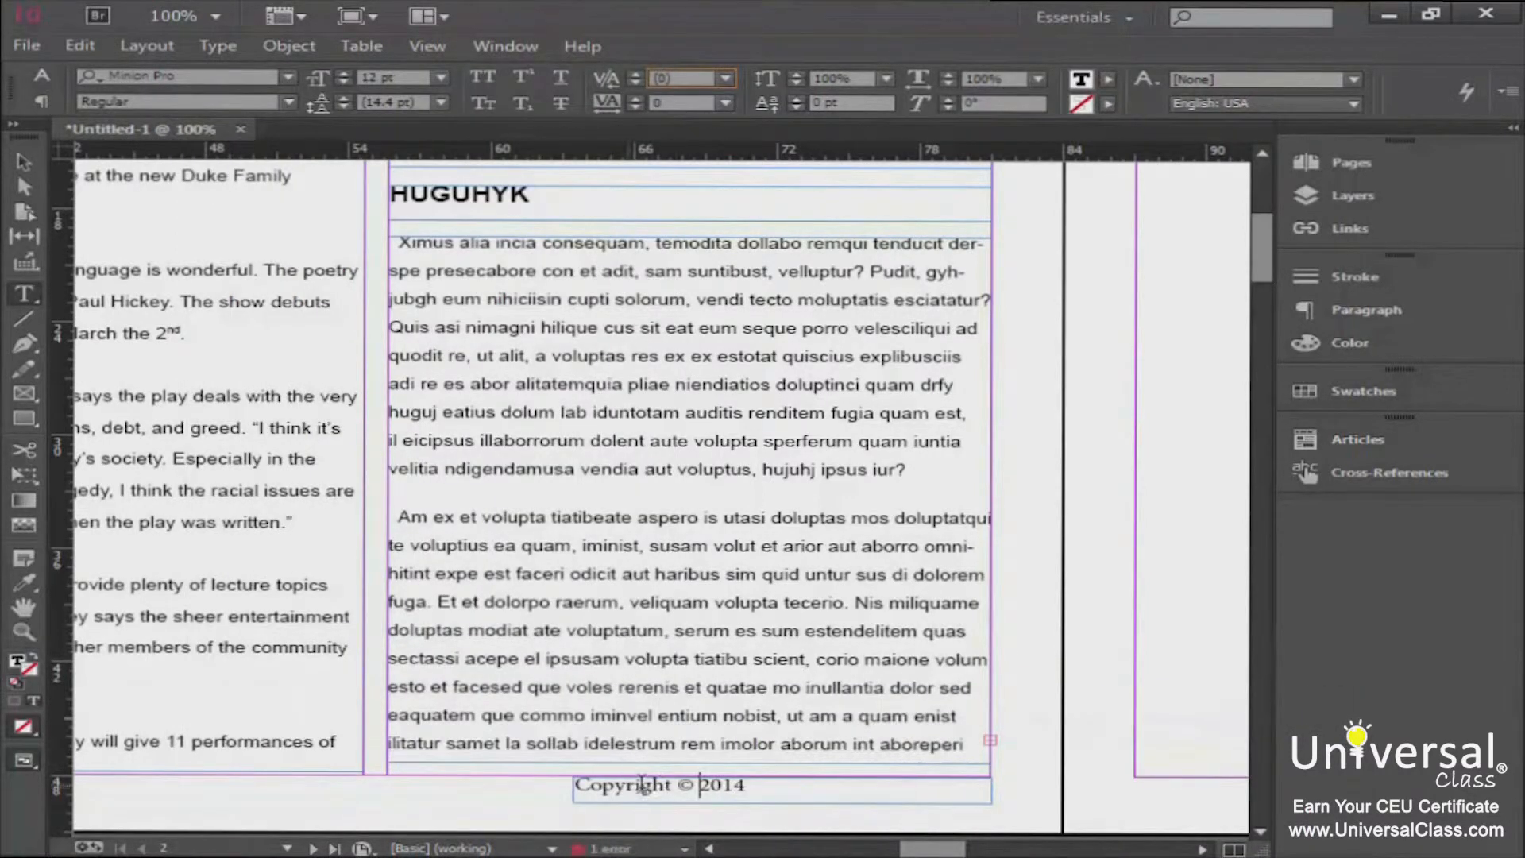
Split the placeholder text frame below HUGUHYK into three columns with a 1p1 gutter, with preview on
left_click(910, 604)
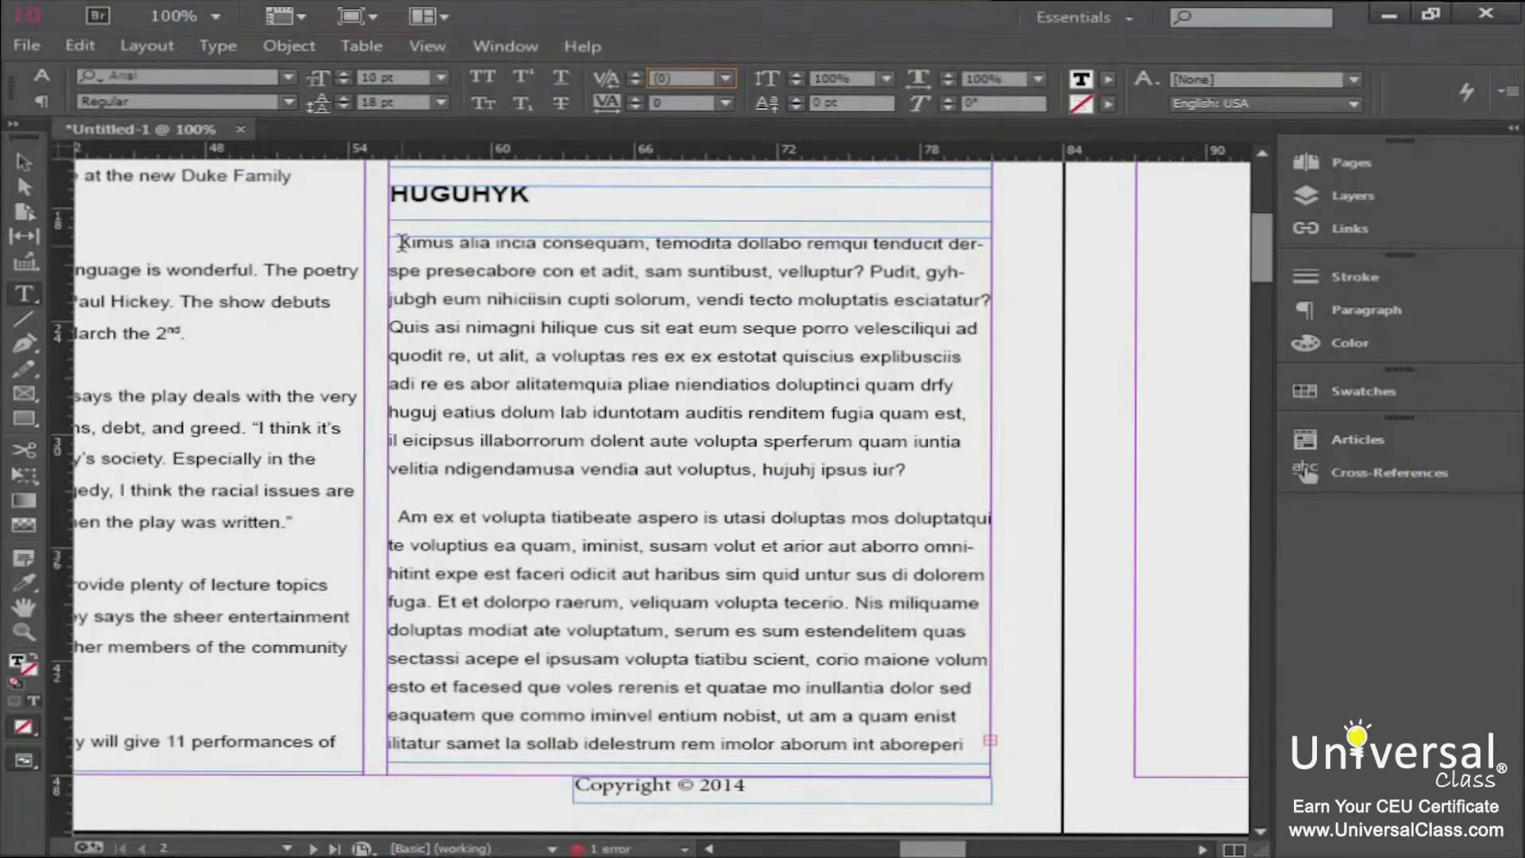
left_click_drag(401, 243, 985, 751)
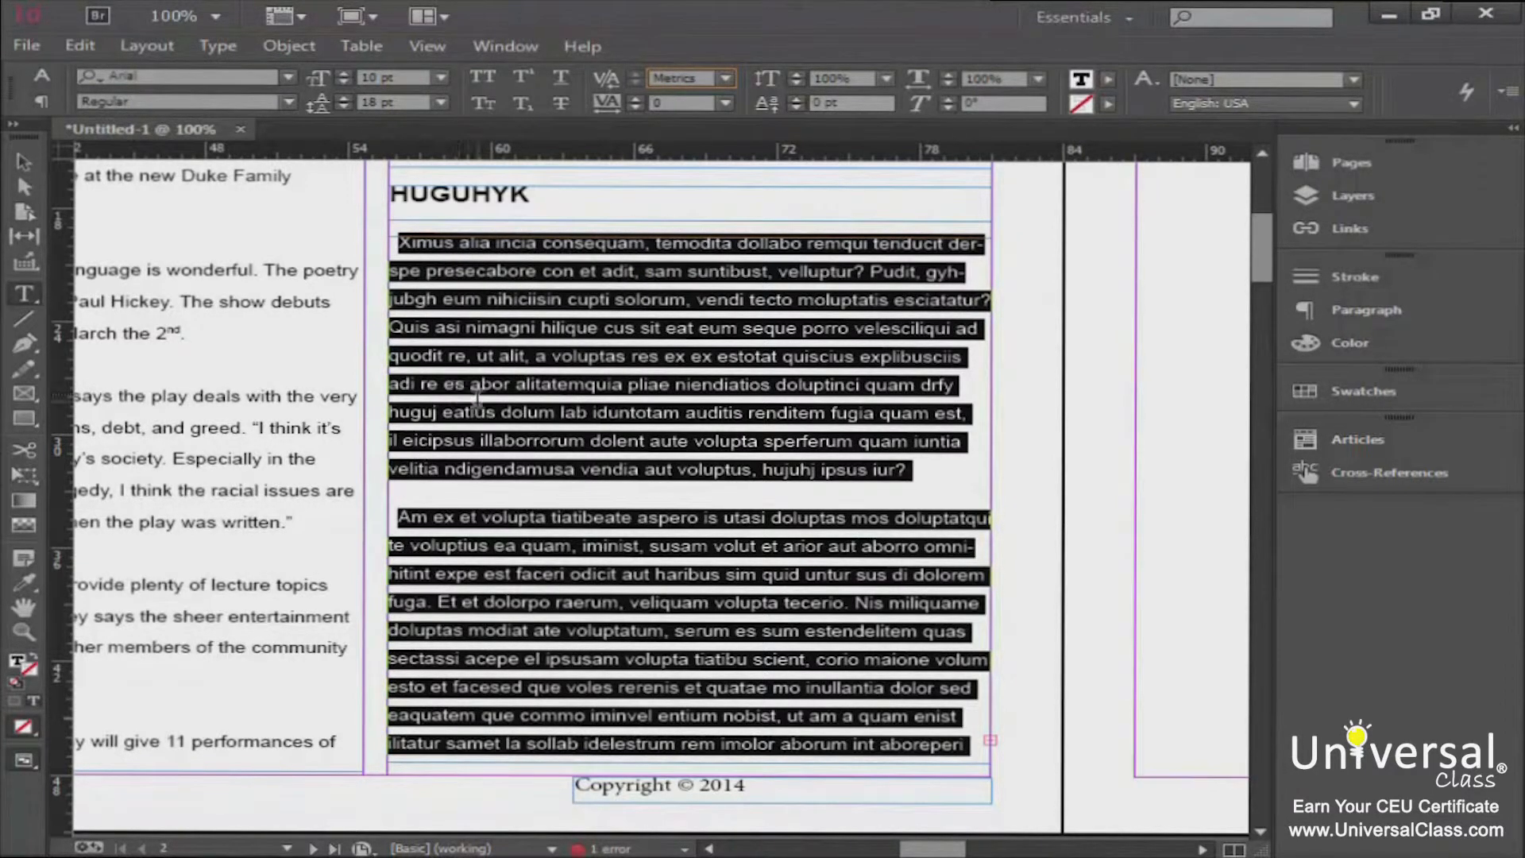
left_click(222, 9)
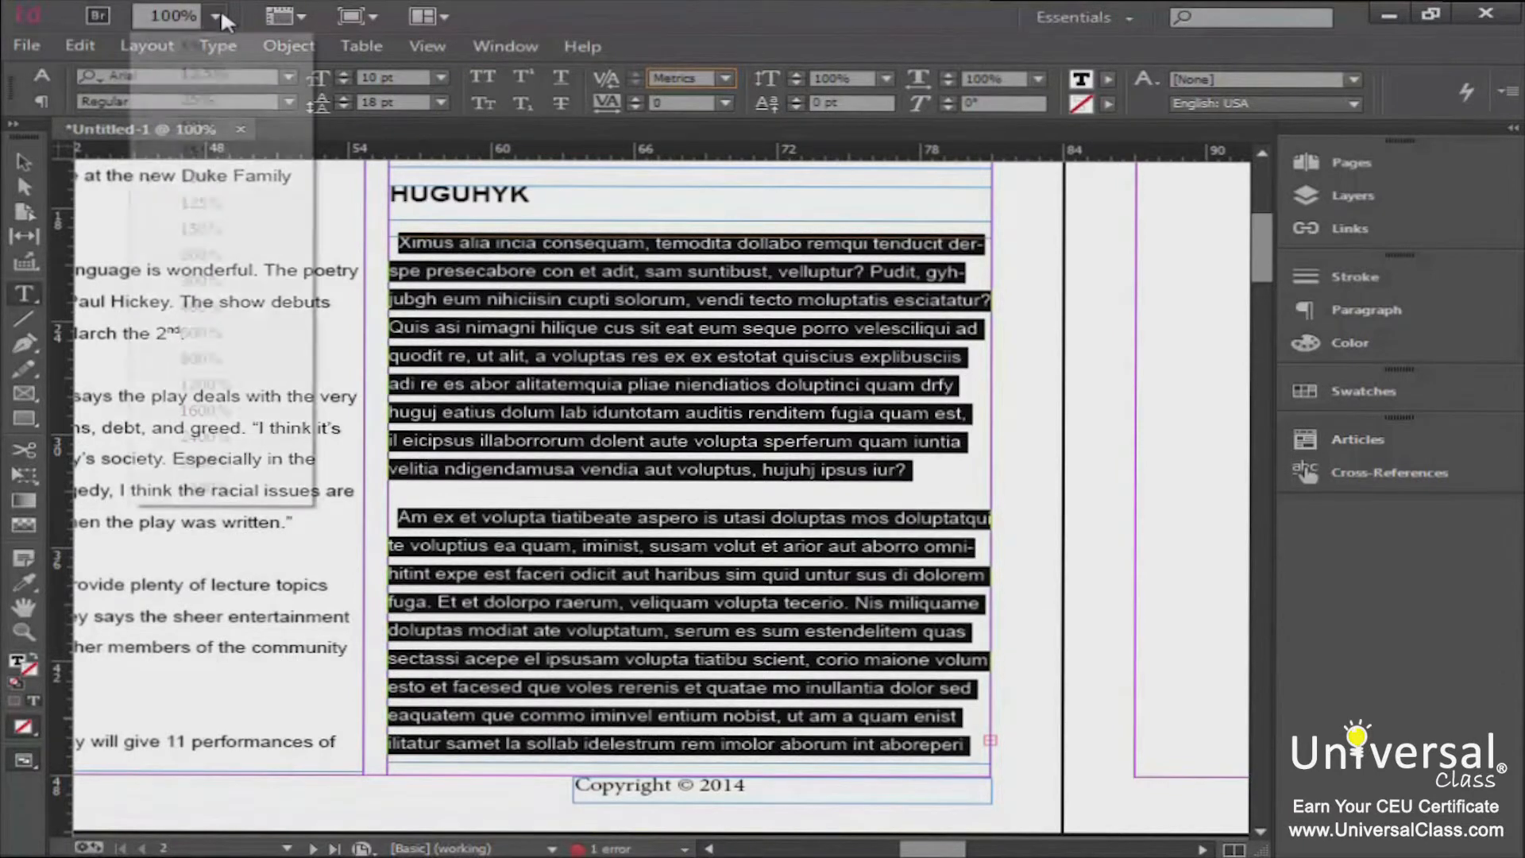
left_click(197, 126)
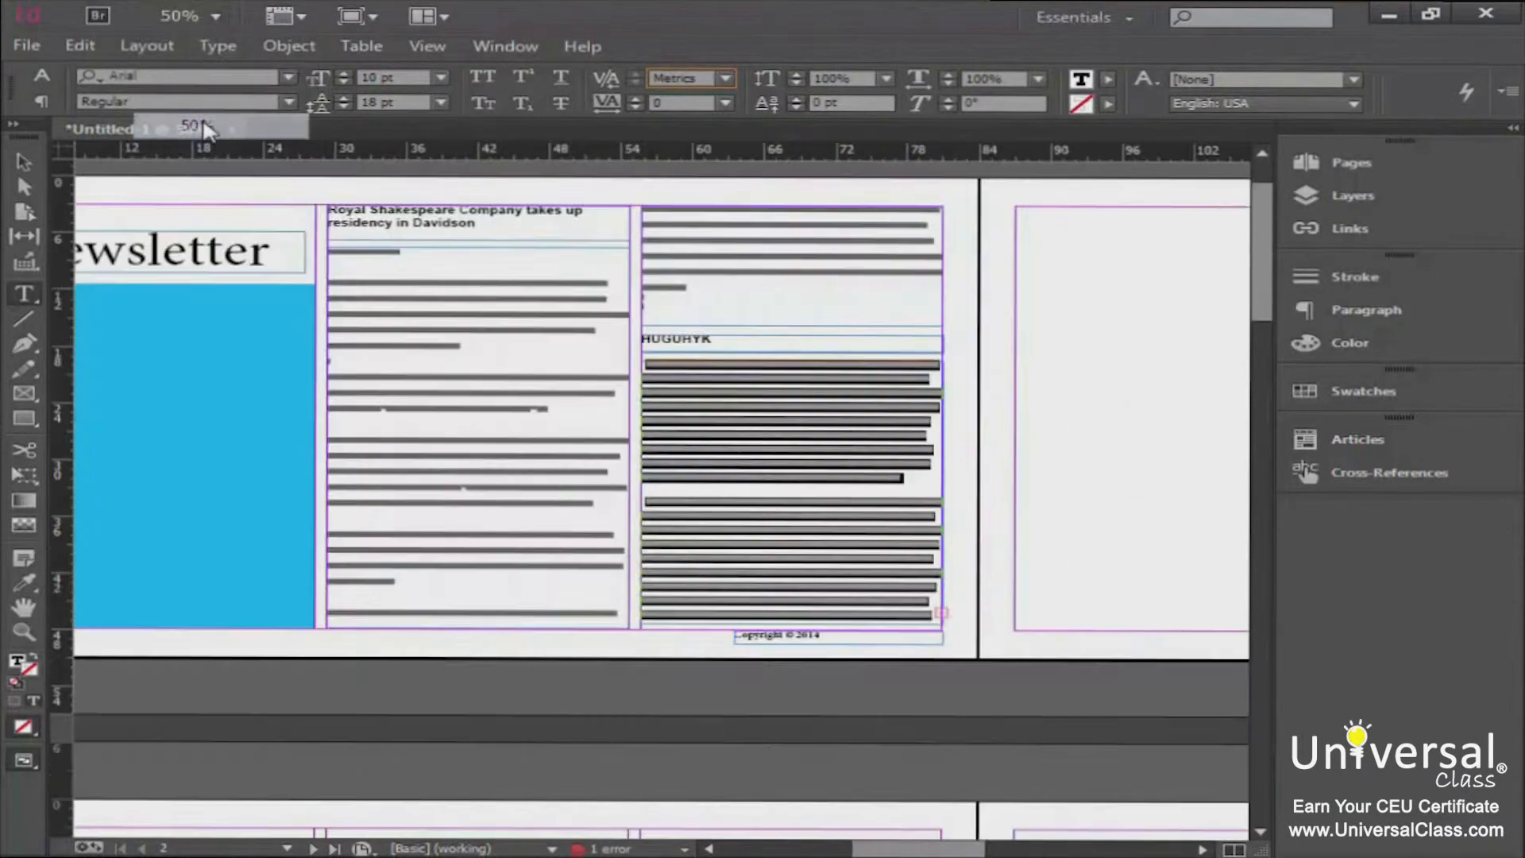
left_click(520, 375)
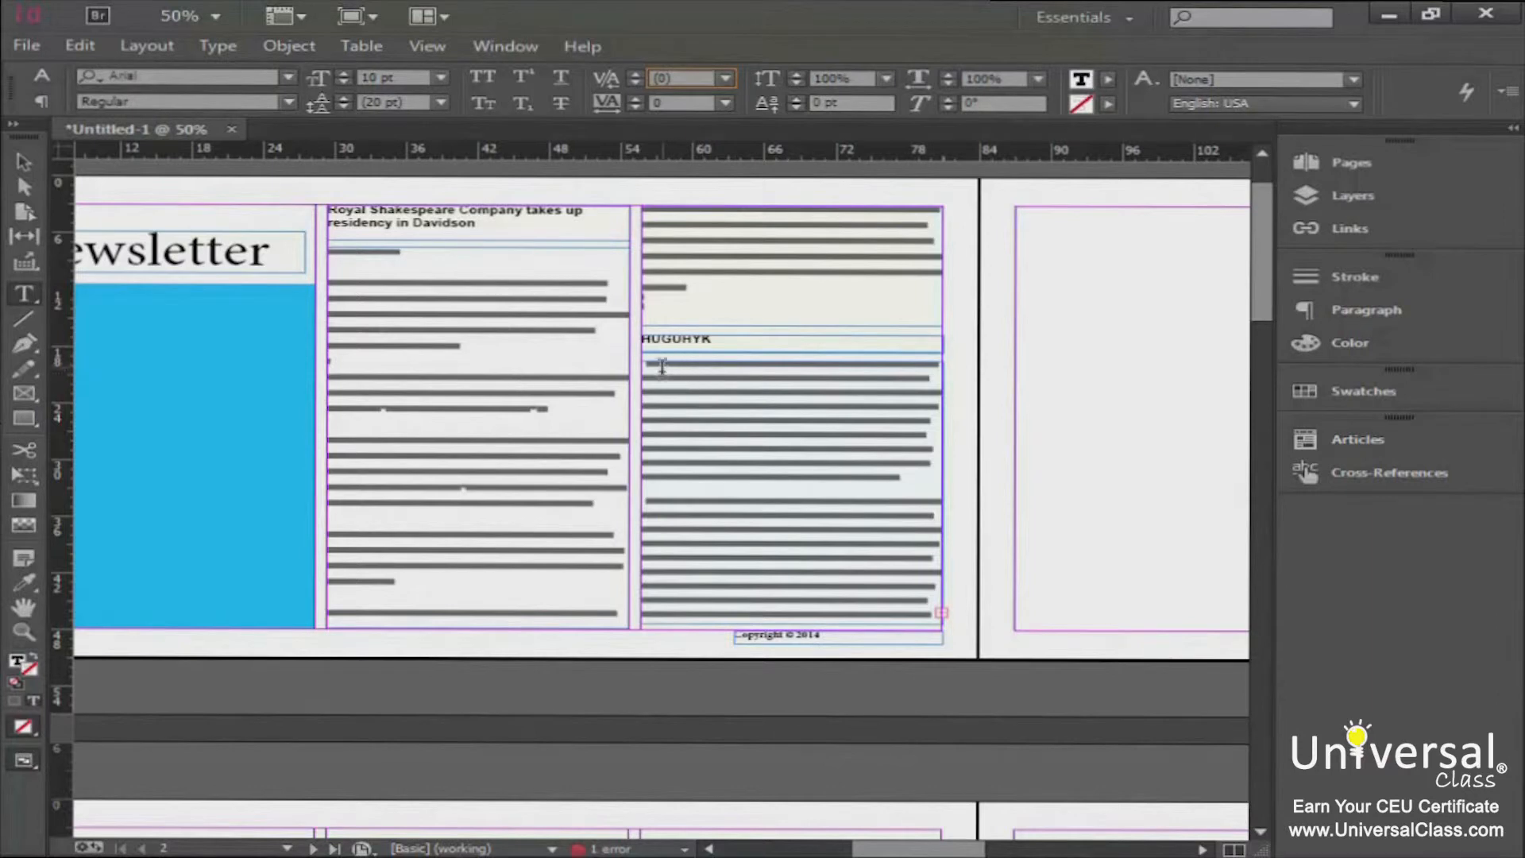
left_click_drag(649, 371, 934, 605)
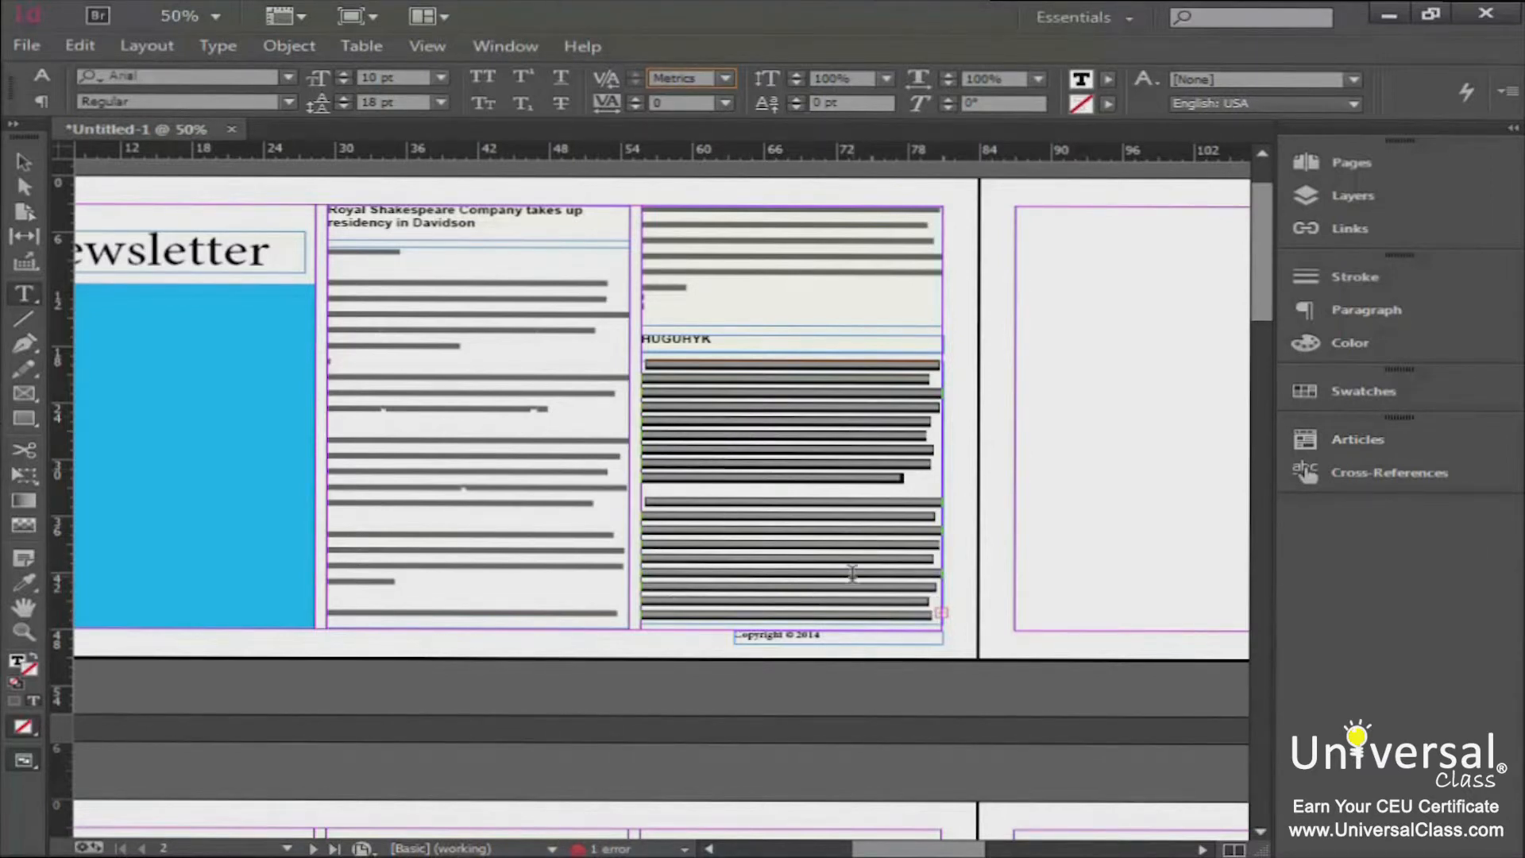
left_click(284, 45)
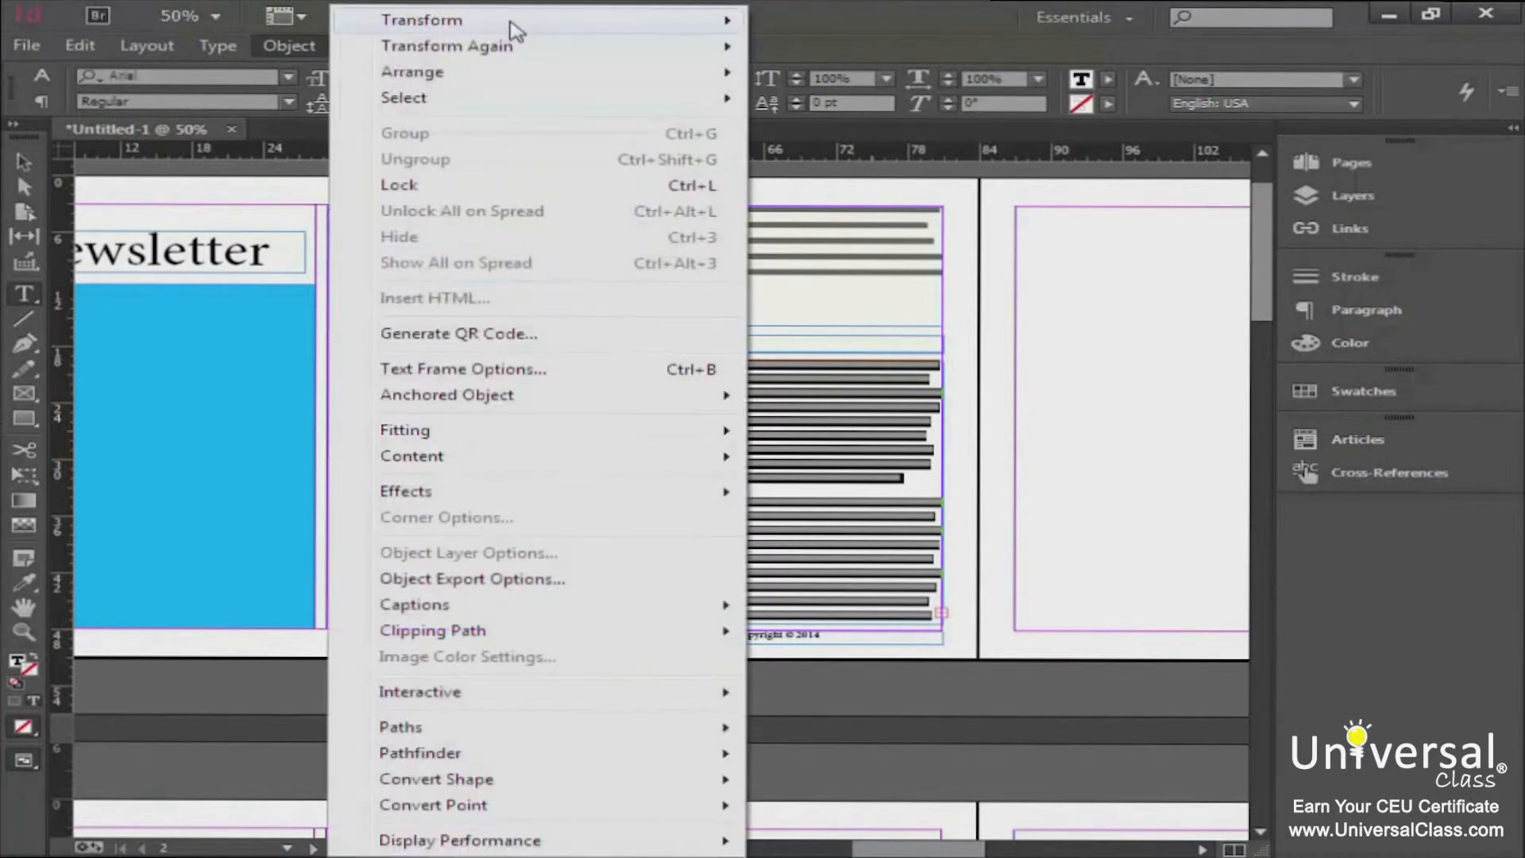
left_click(507, 371)
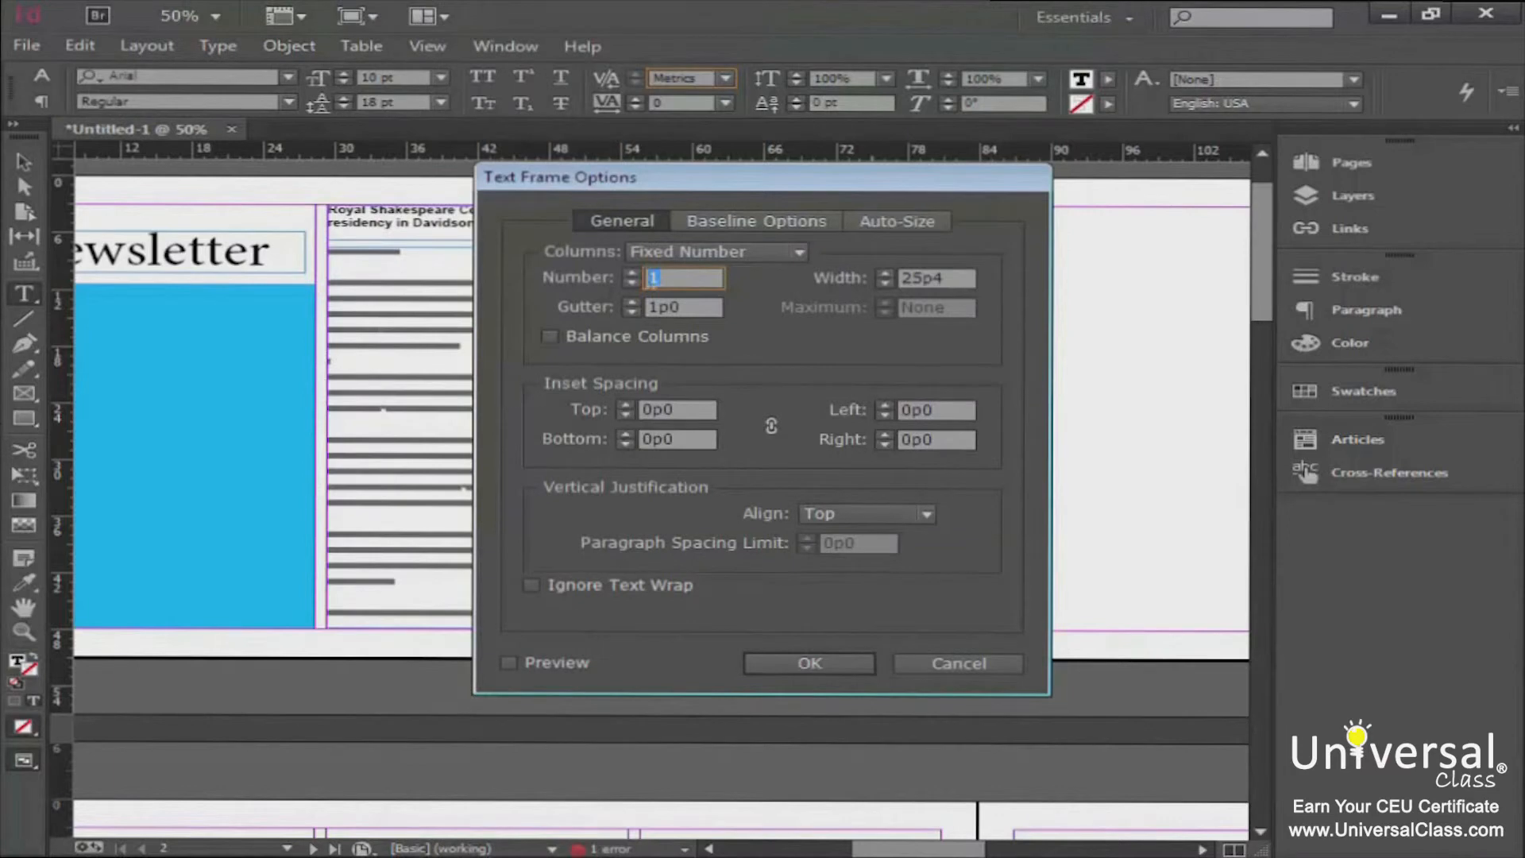
left_click_drag(561, 181, 132, 137)
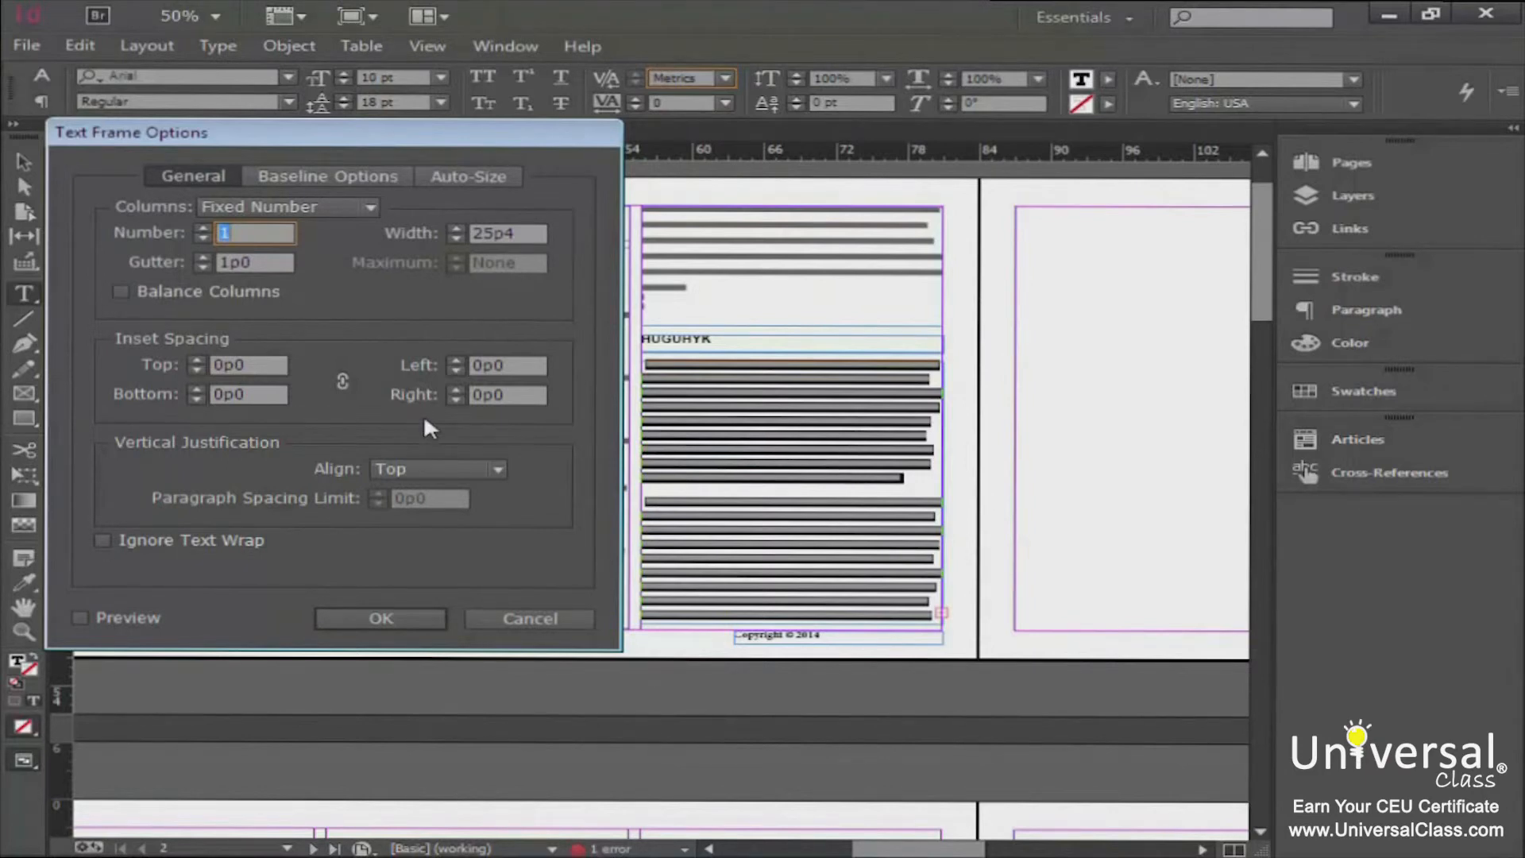
left_click(199, 226)
left_click(200, 226)
left_click(82, 617)
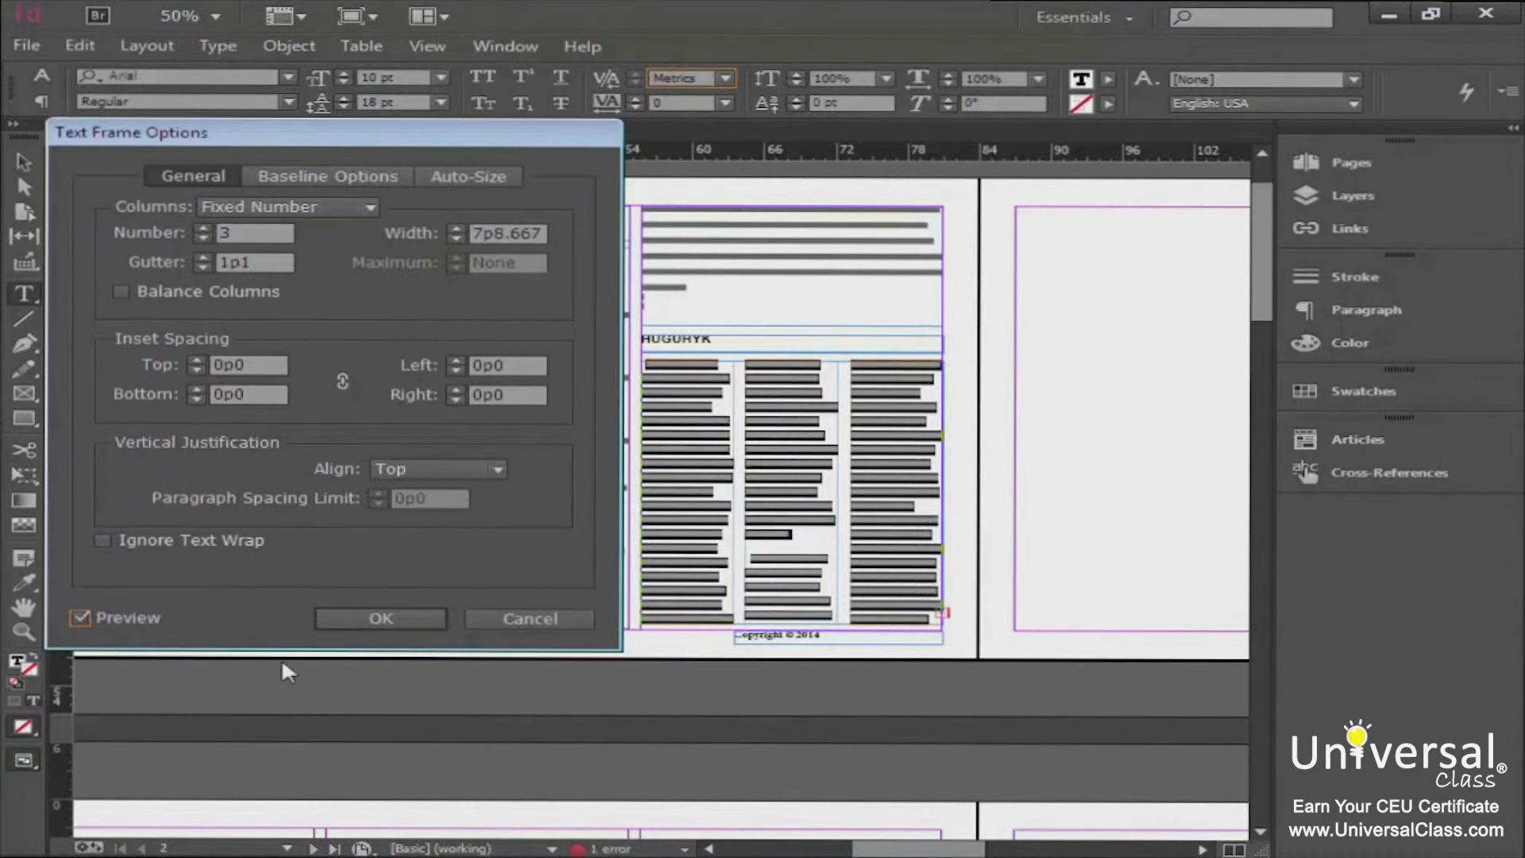
left_click(357, 612)
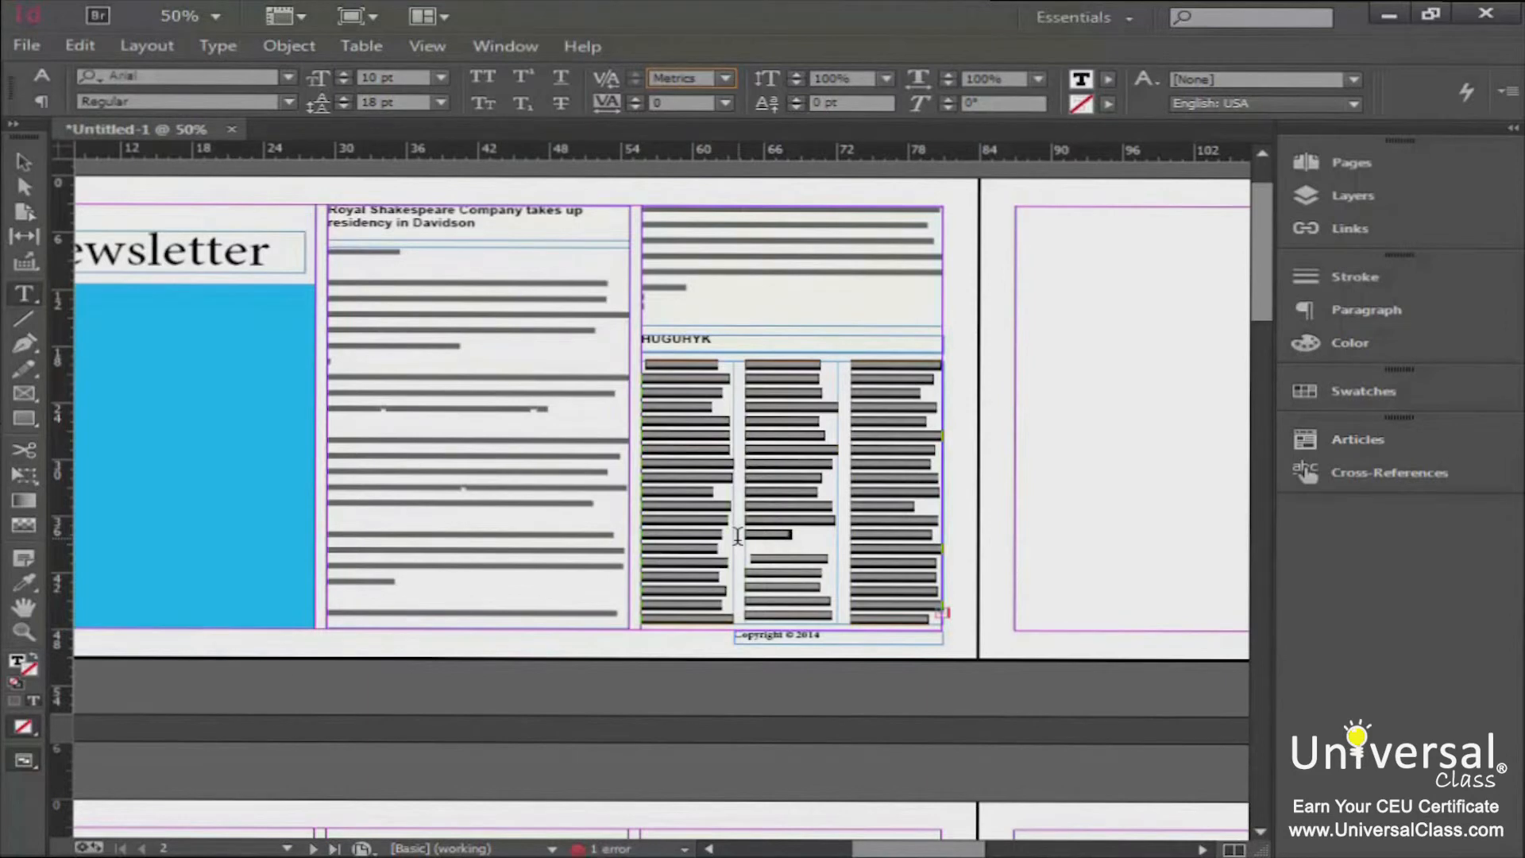
Undo the column split of the placeholder text frame below HUGUHYK
left_click(216, 15)
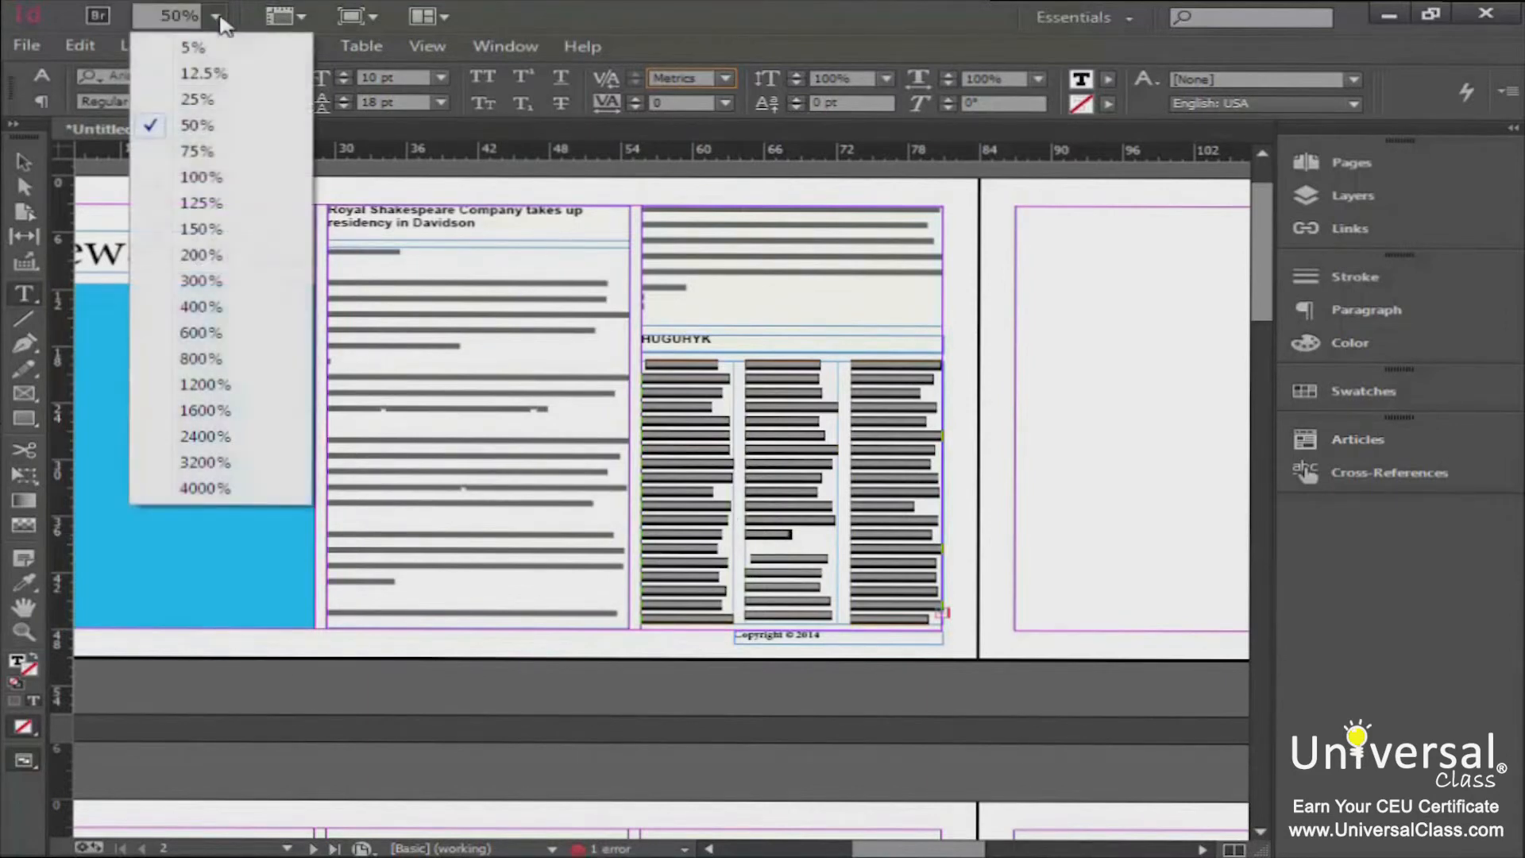
left_click(221, 175)
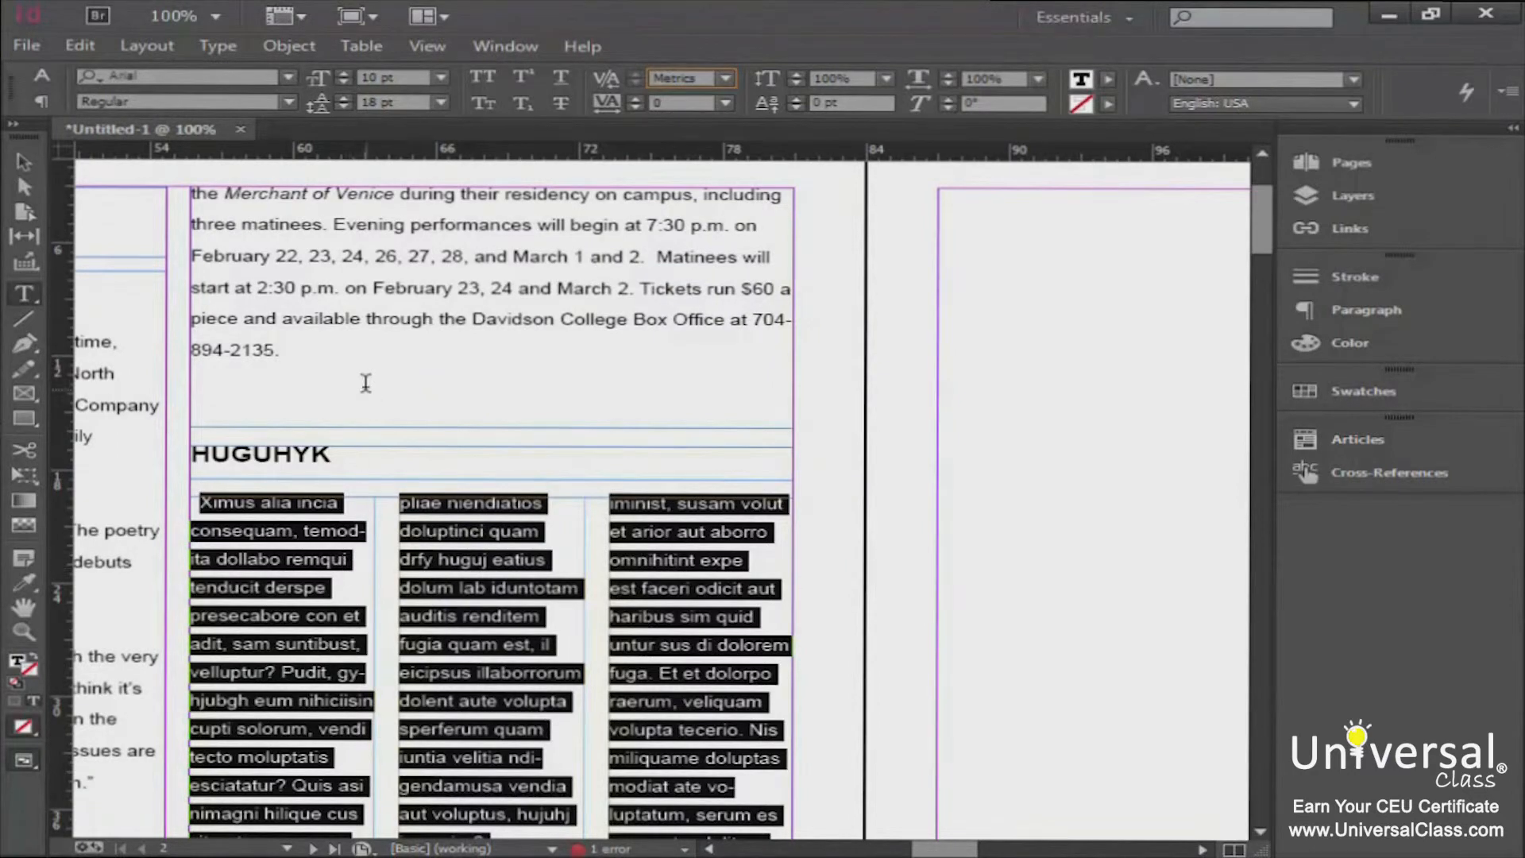
left_click(284, 46)
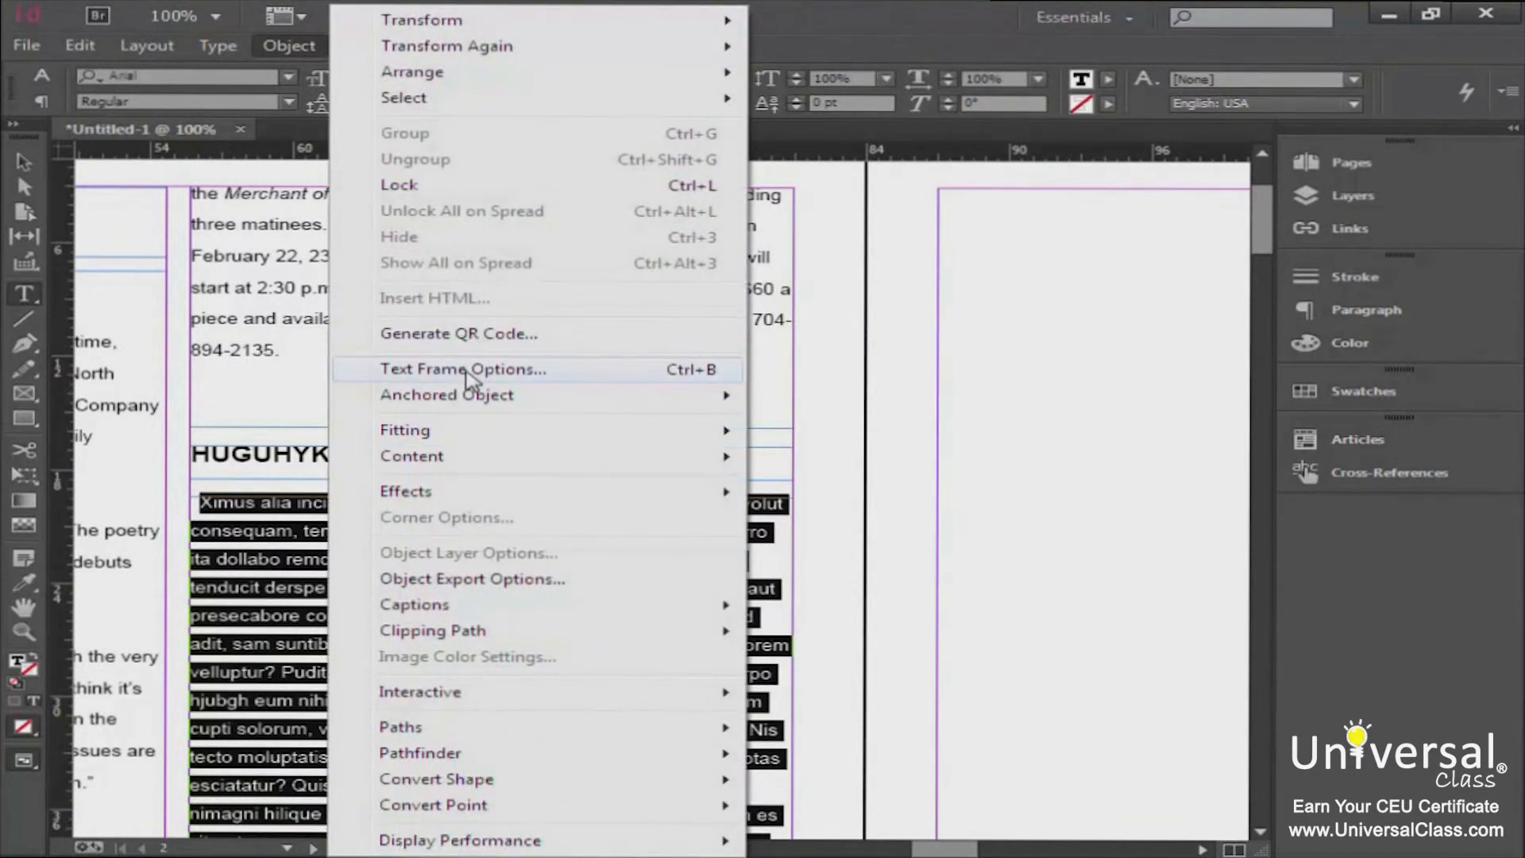
left_click(191, 388)
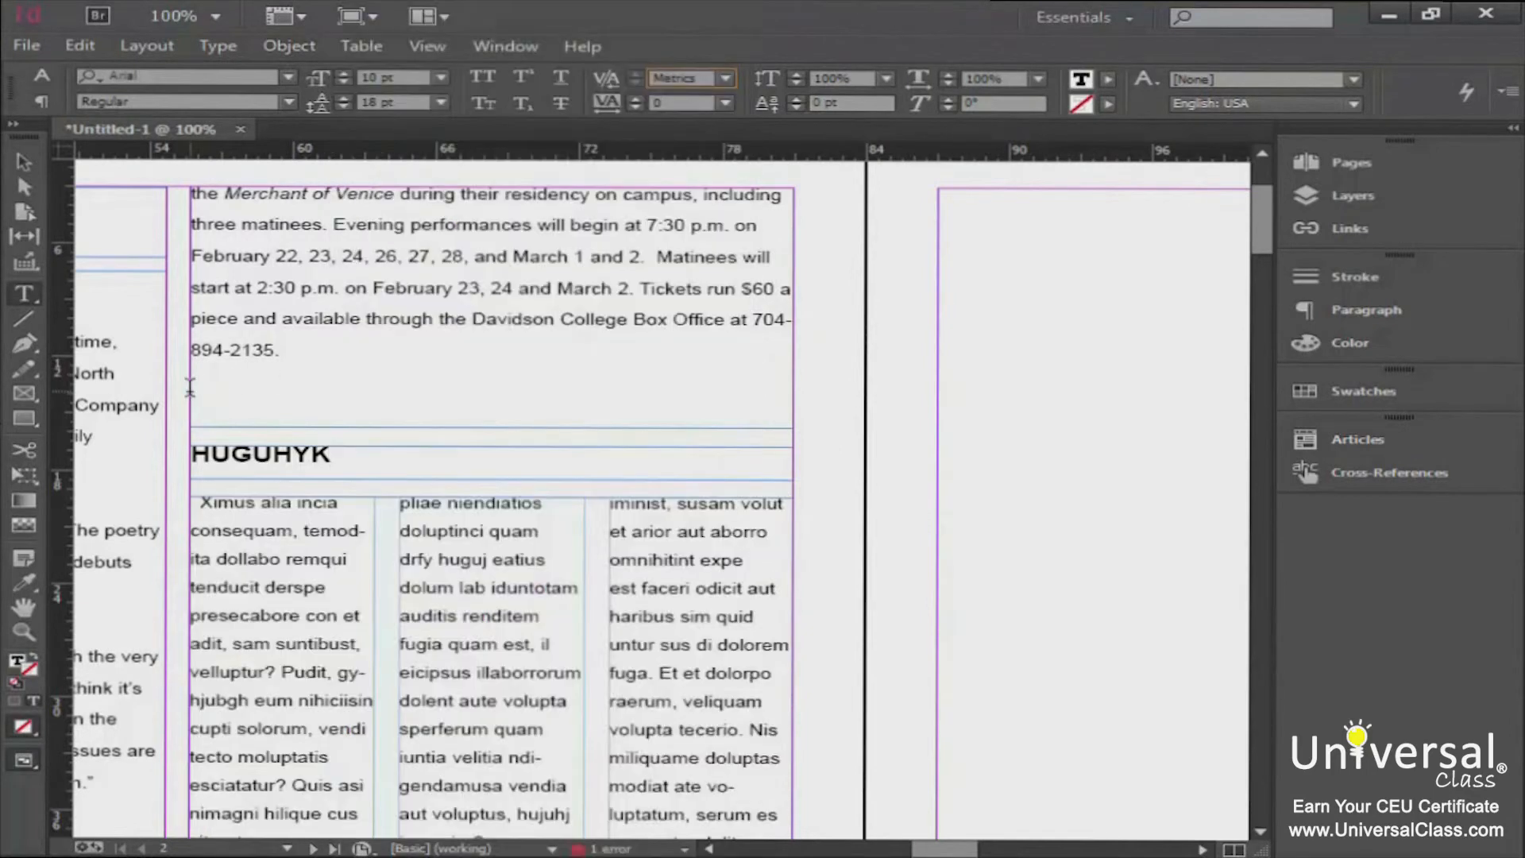
key("ctrl+z")
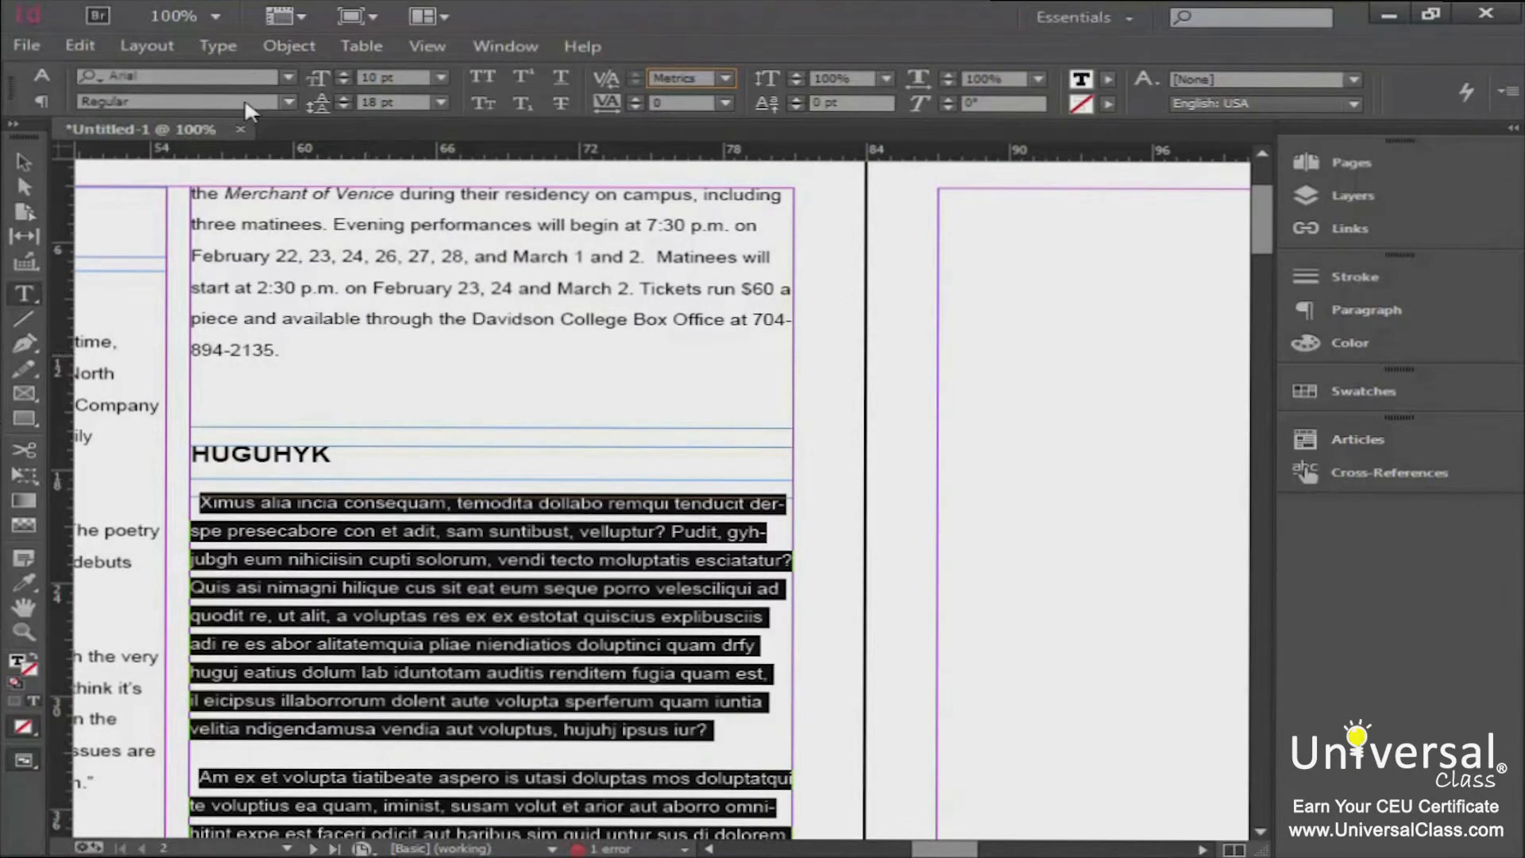
Apply bullets to the selected placeholder paragraphs below HUGUHYK
left_click(222, 49)
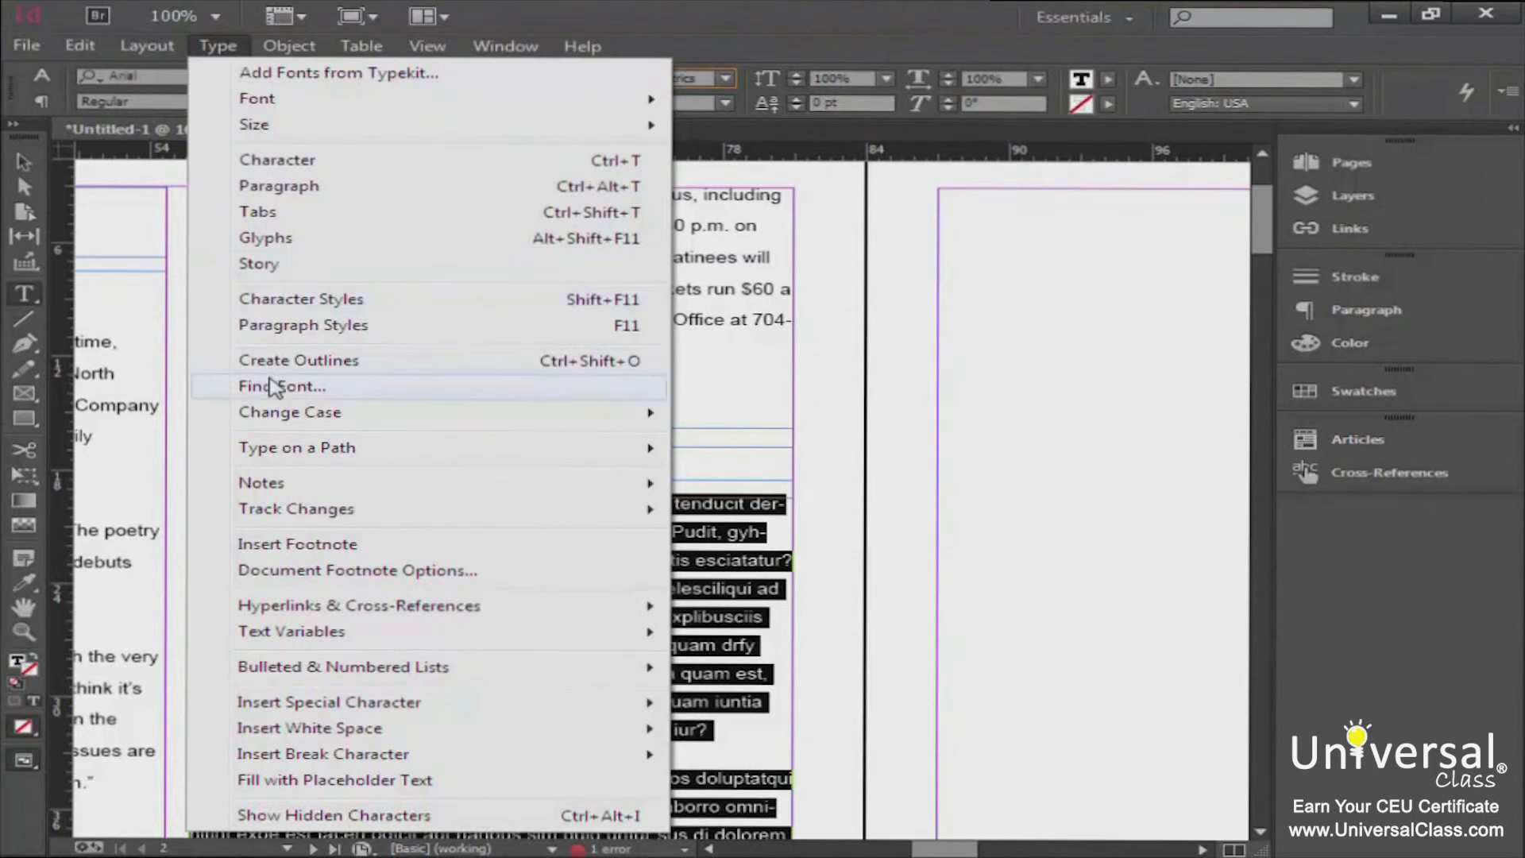
mouse_move(271, 676)
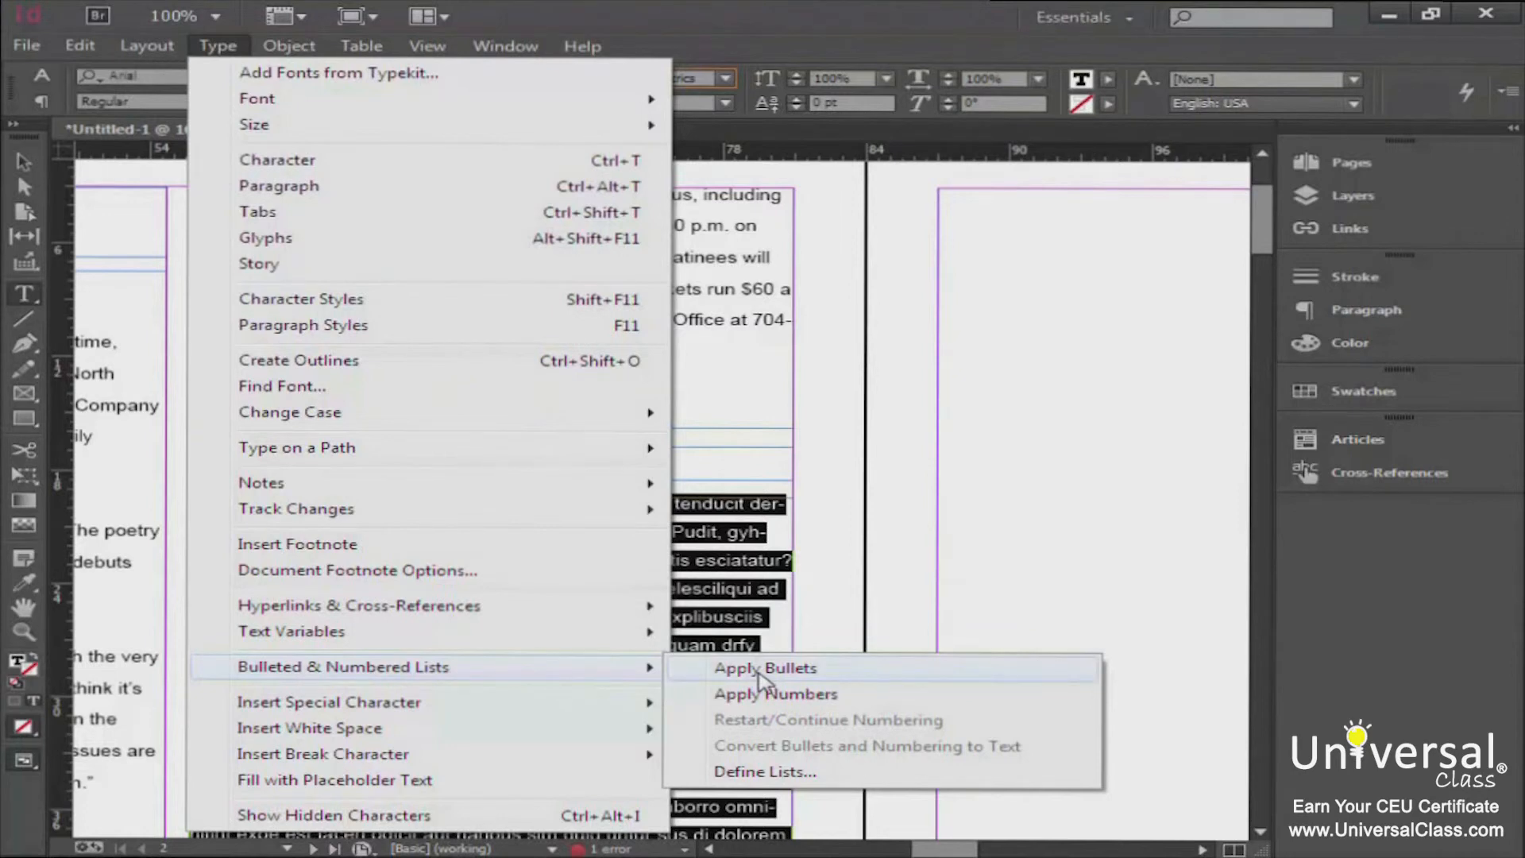
left_click(761, 672)
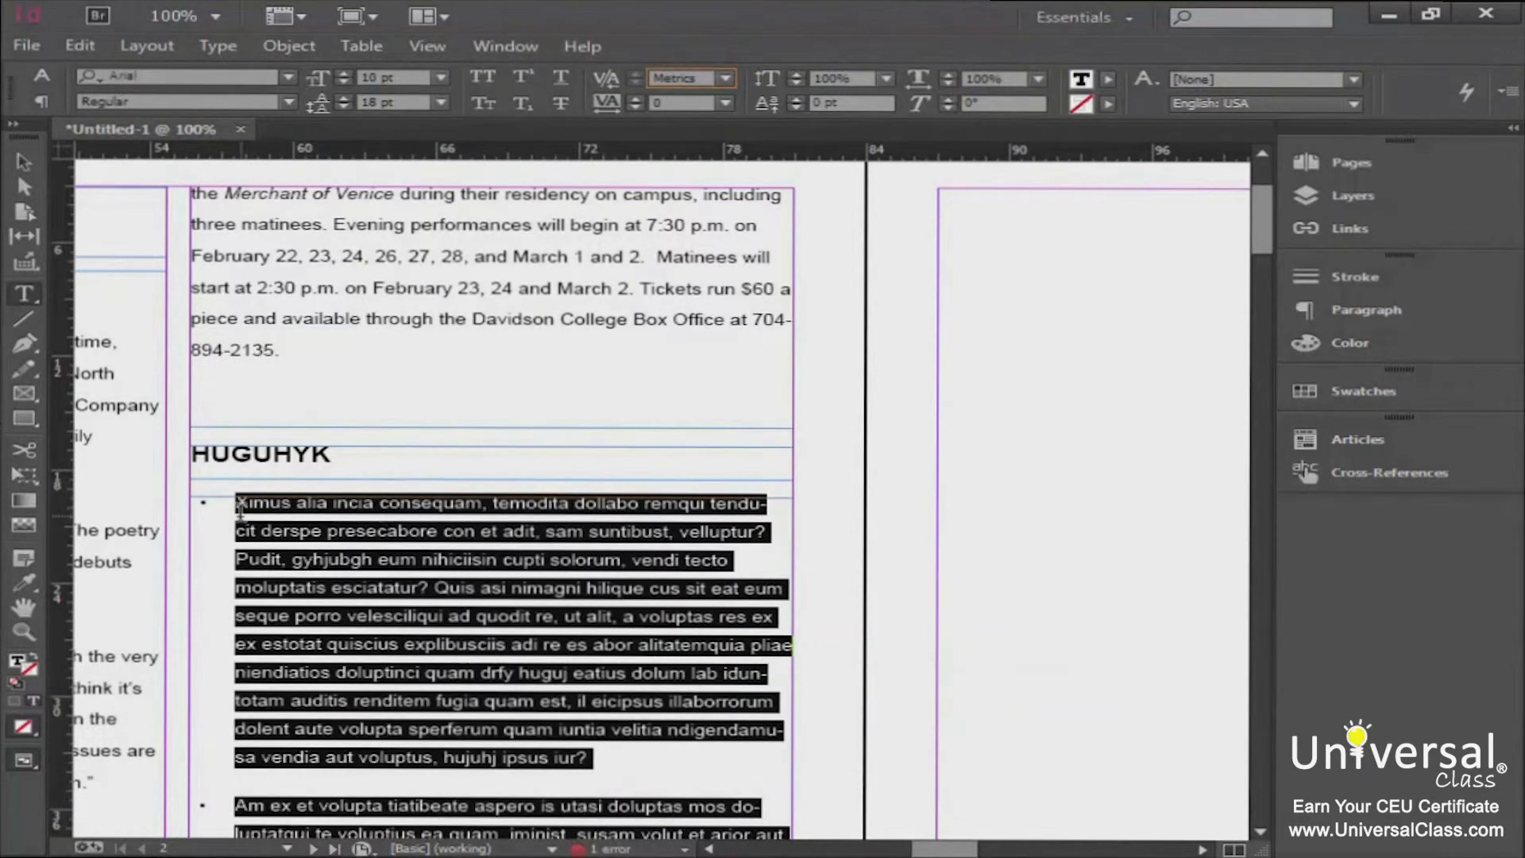
Try deleting the word "presecabore" from the first placeholder paragraph below HUGUHYK, and undo the deletion
left_click_drag(1256, 211, 1255, 231)
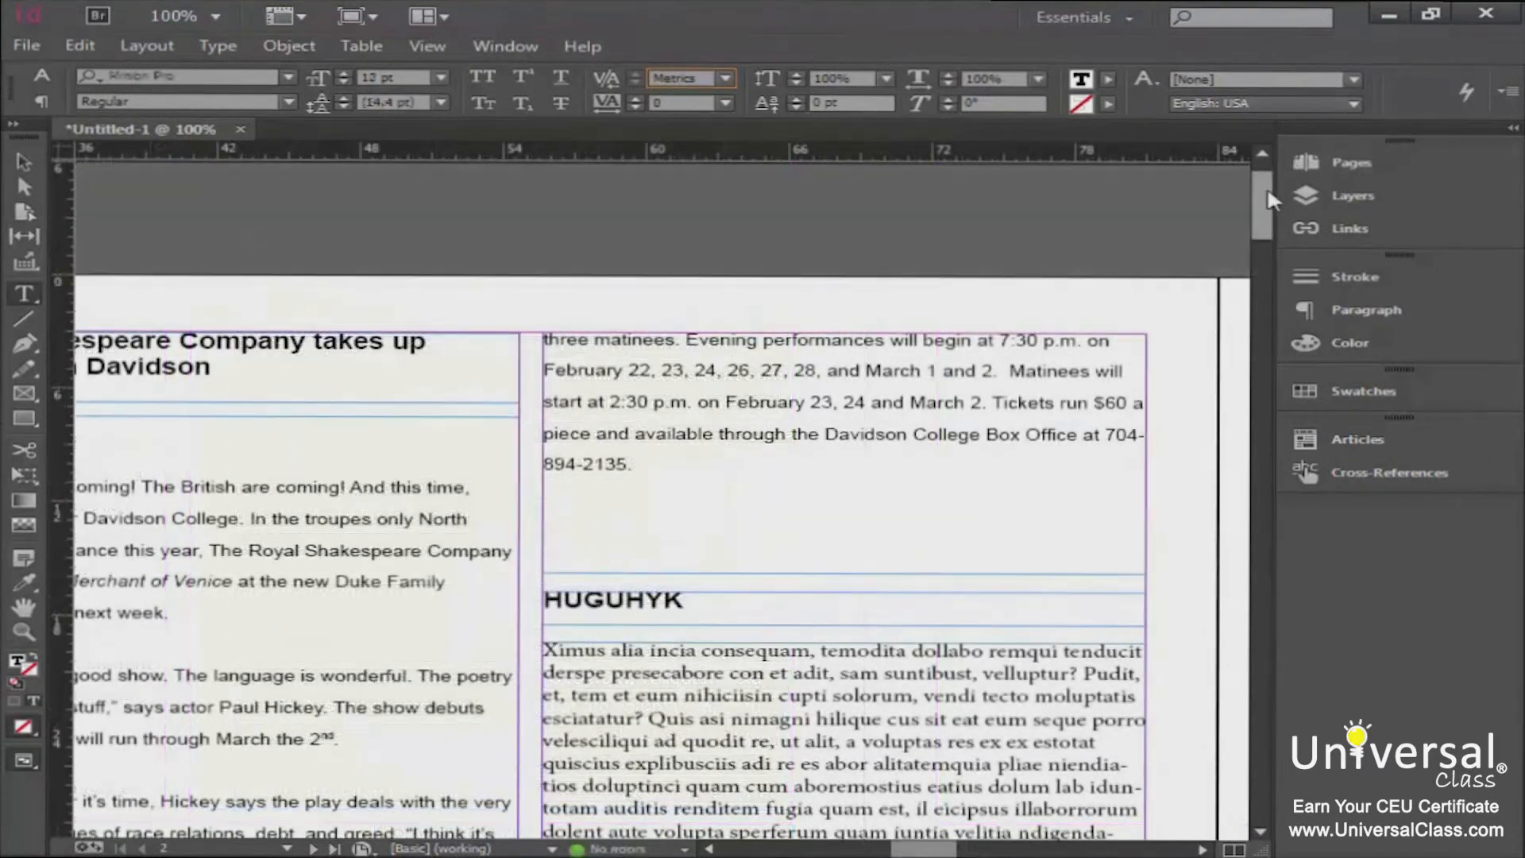
left_click_drag(1269, 200, 1269, 236)
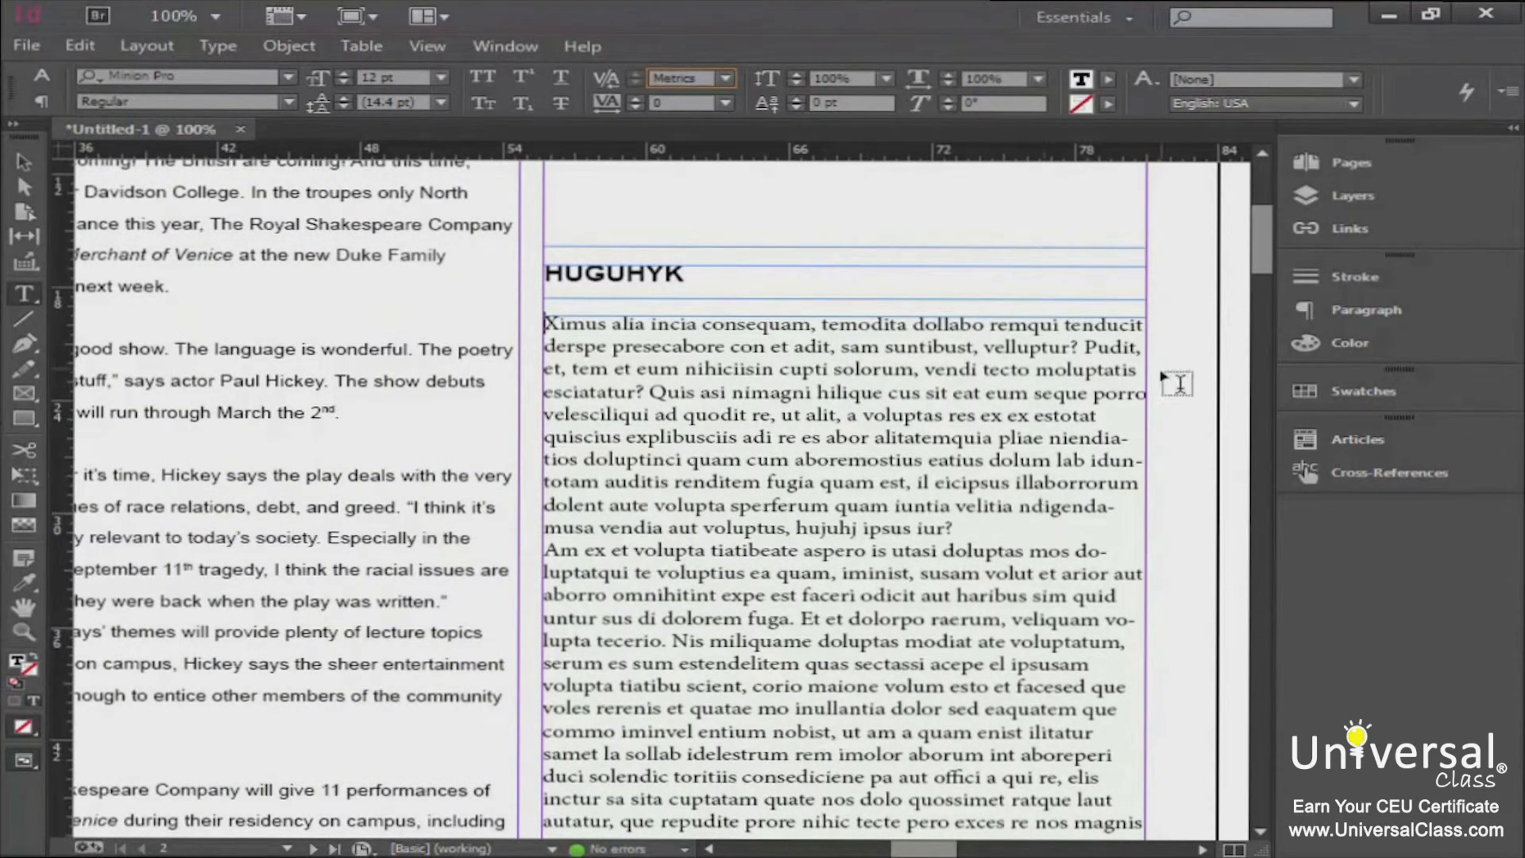
left_click_drag(1255, 268, 1255, 278)
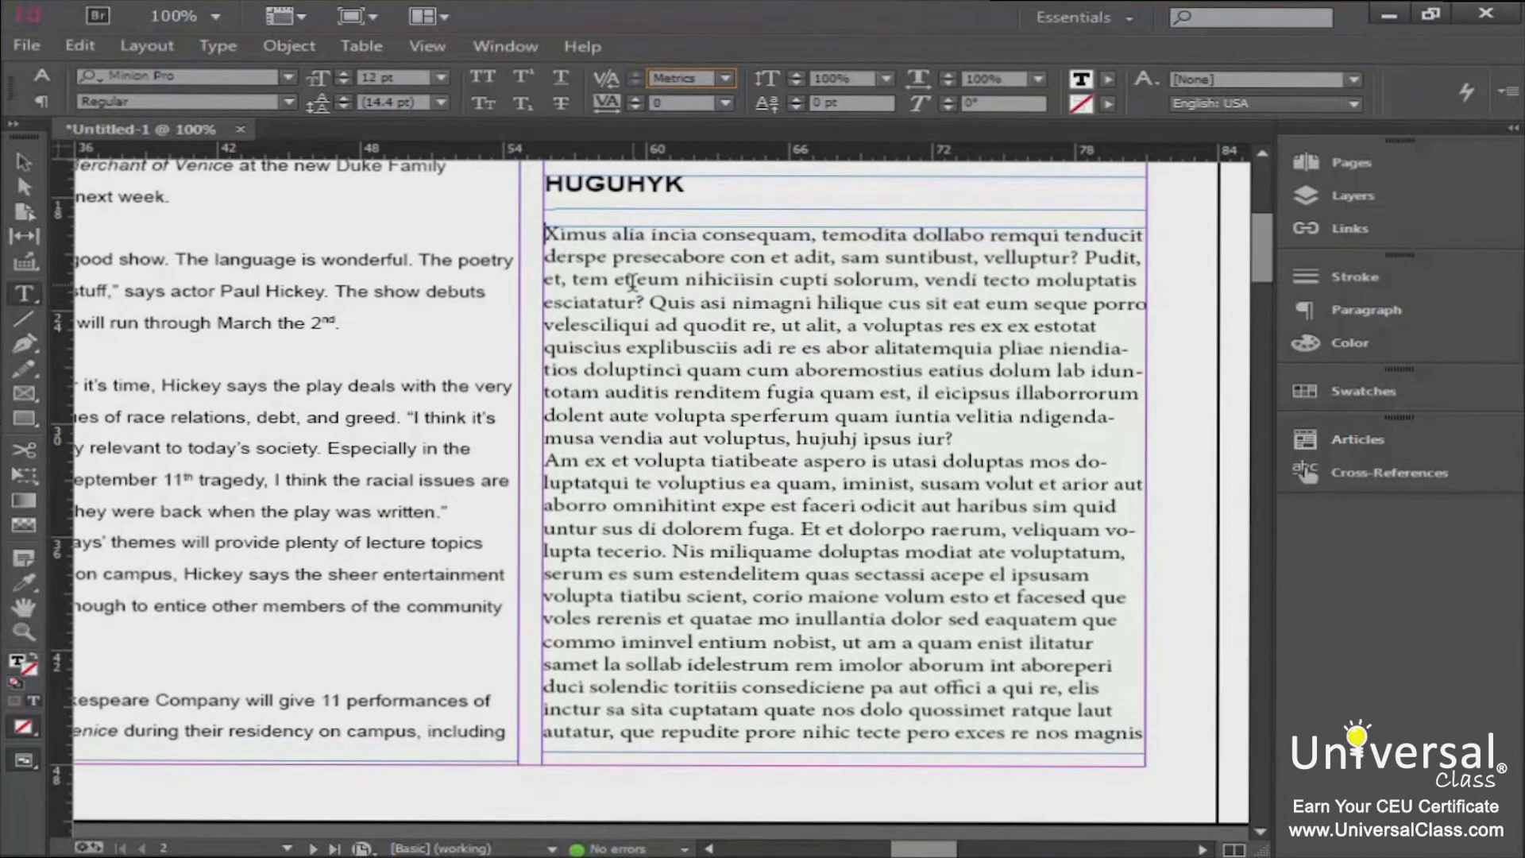
left_click(619, 258)
left_click_drag(619, 258, 727, 258)
key("BackSpace")
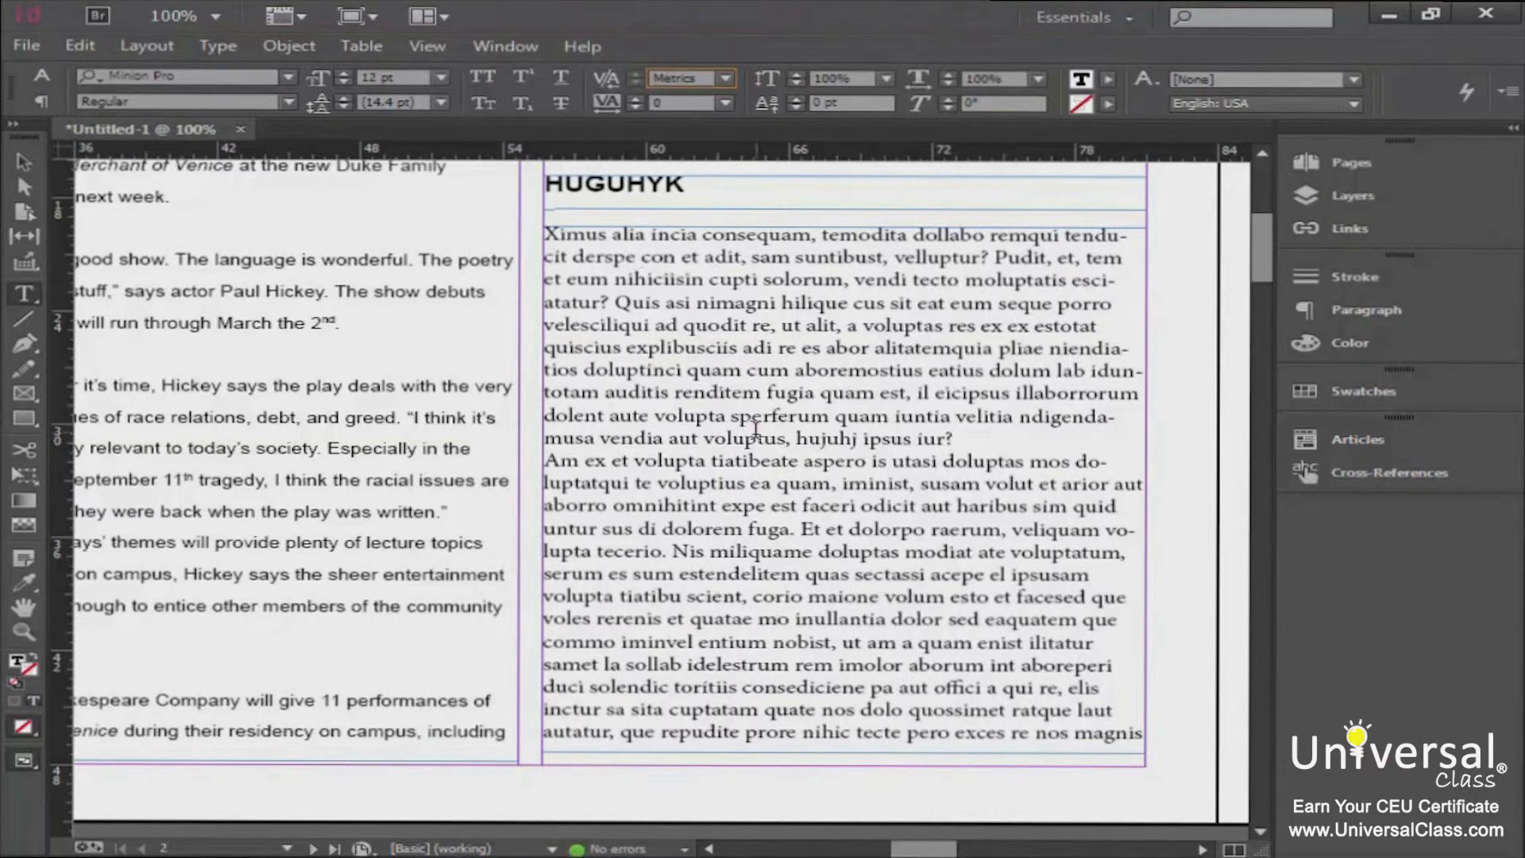
key("ctrl+z")
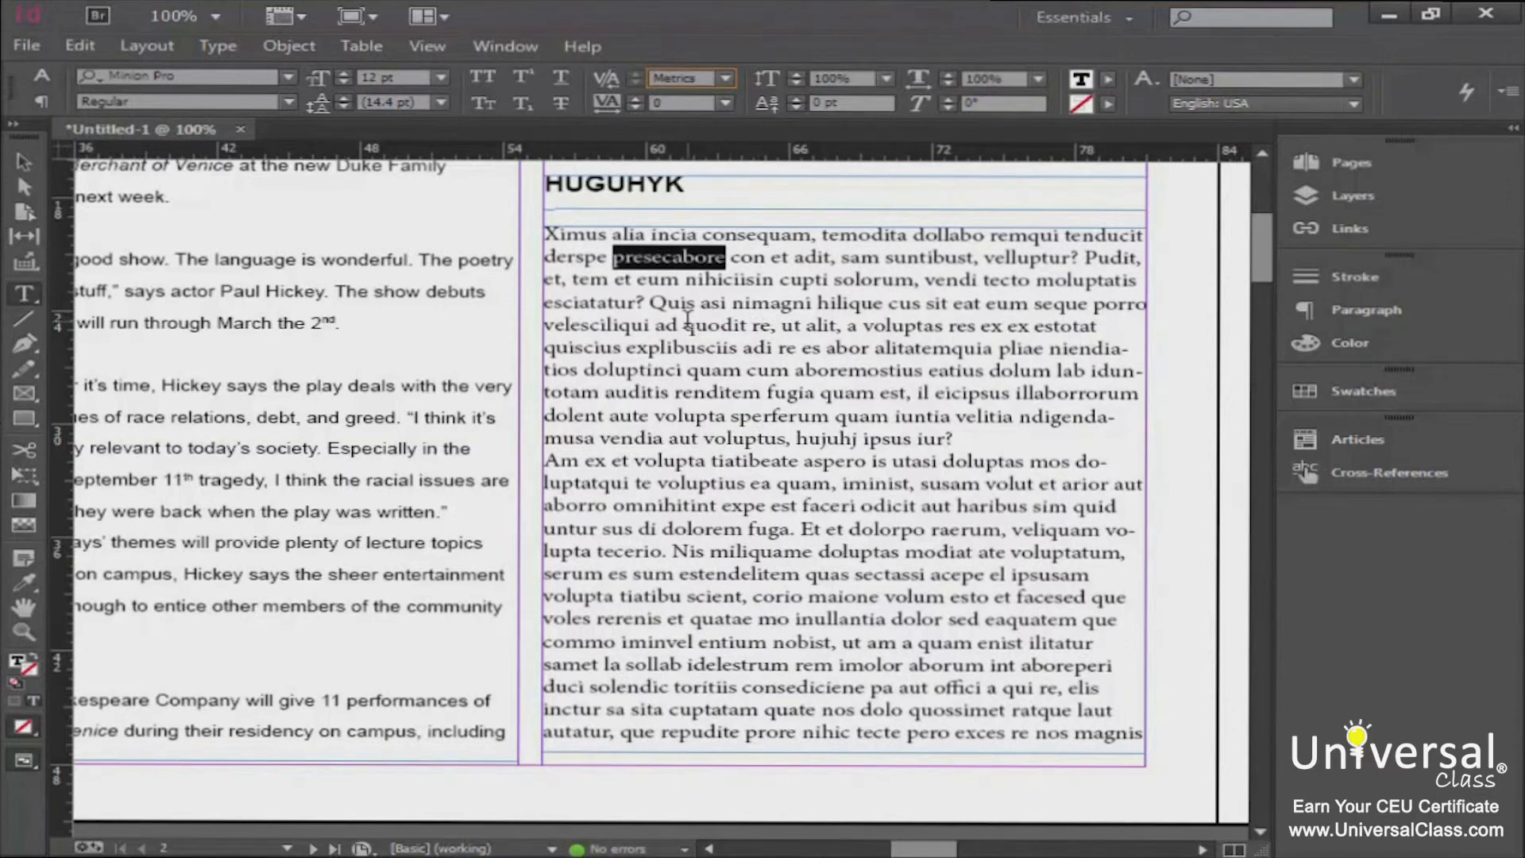
Open the placeholder story below HUGUHYK in the Story Editor and enlarge its window to show the whole text
left_click(688, 321)
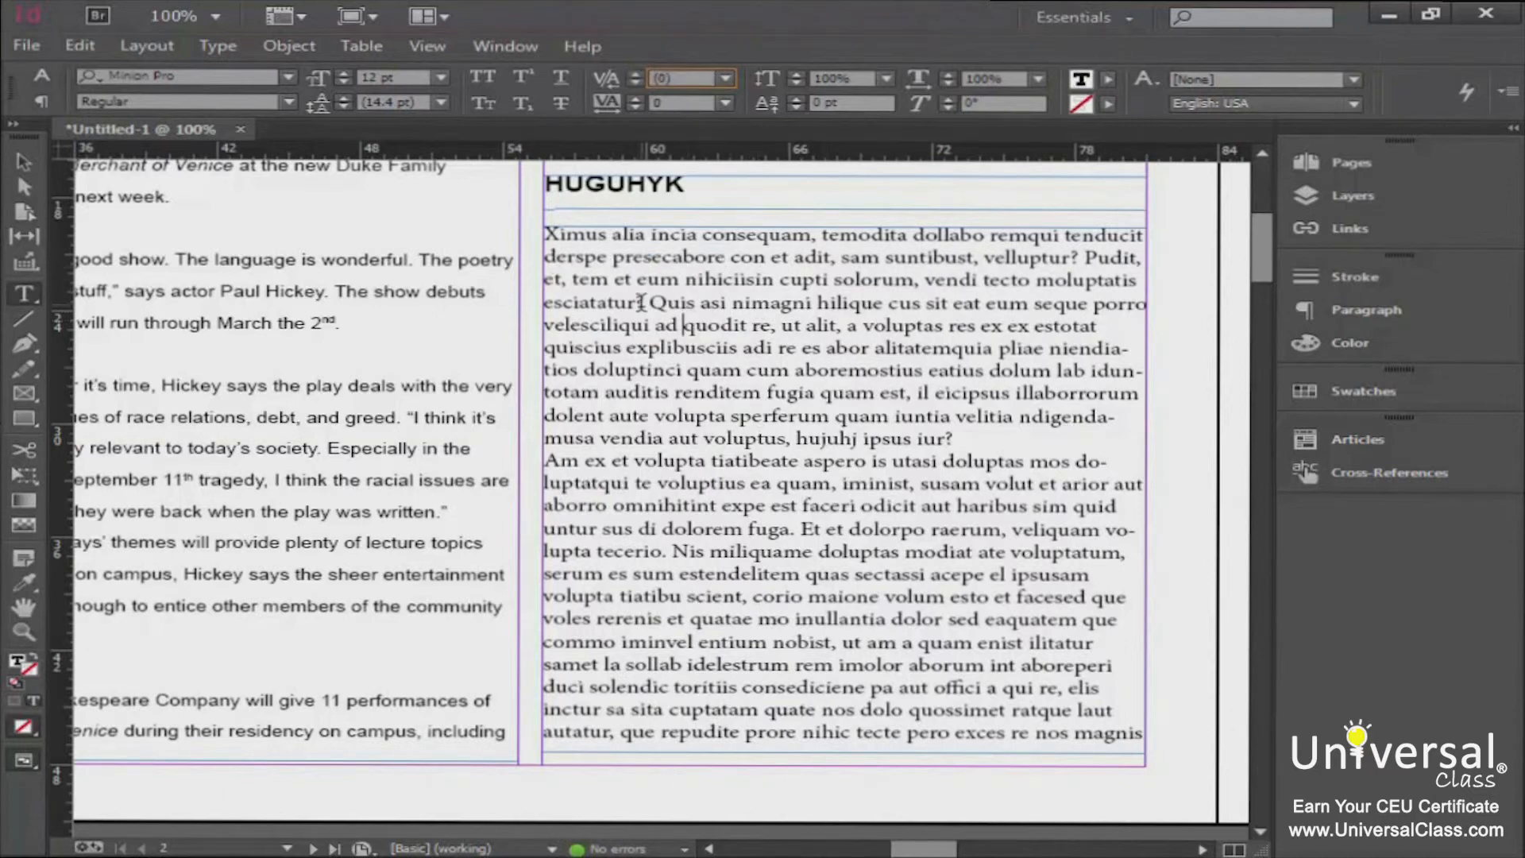
left_click(81, 46)
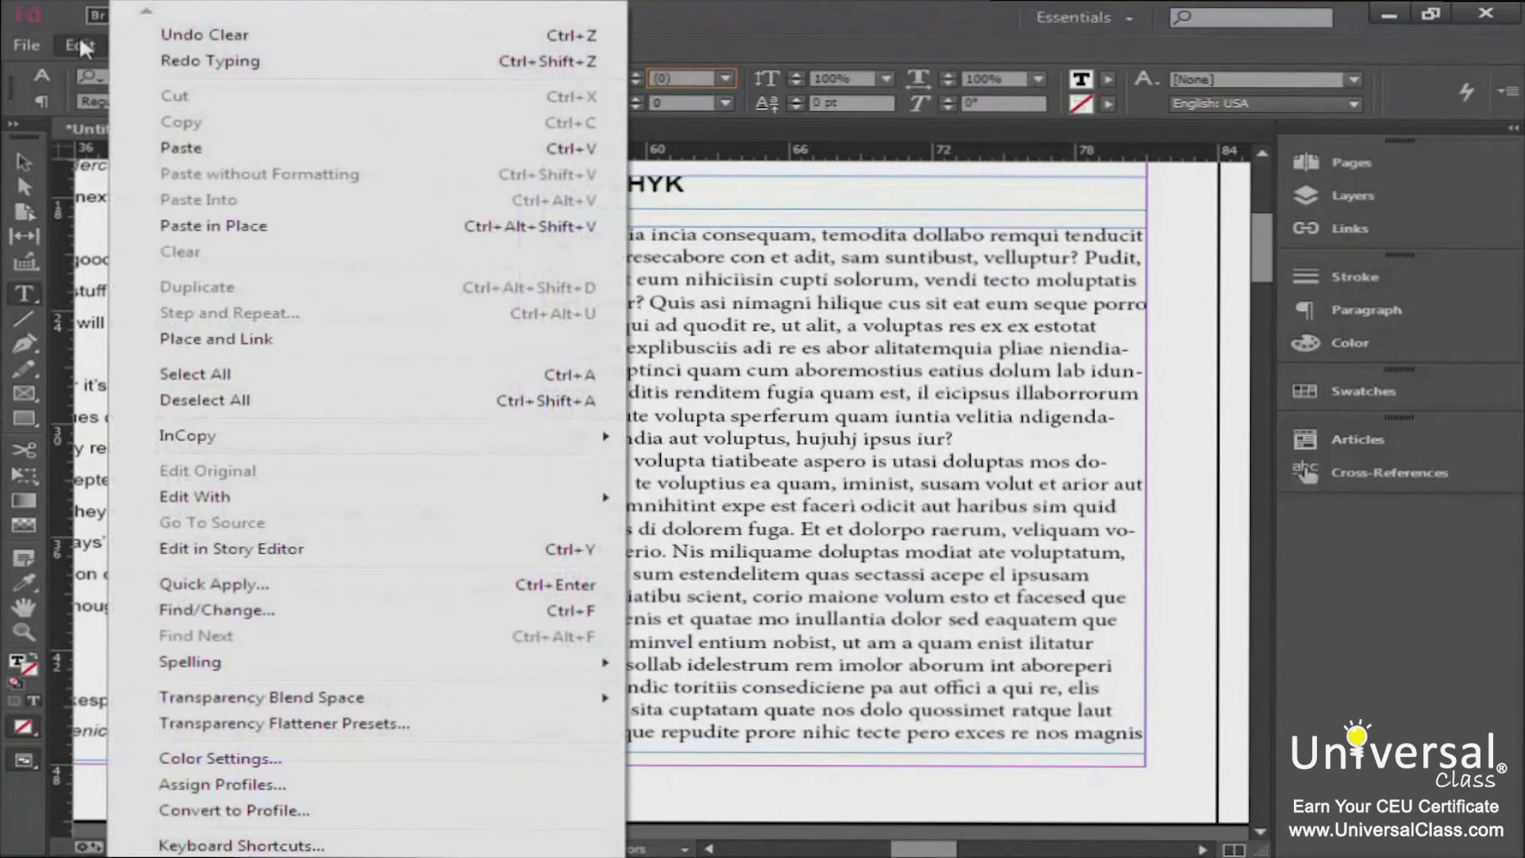
left_click(558, 550)
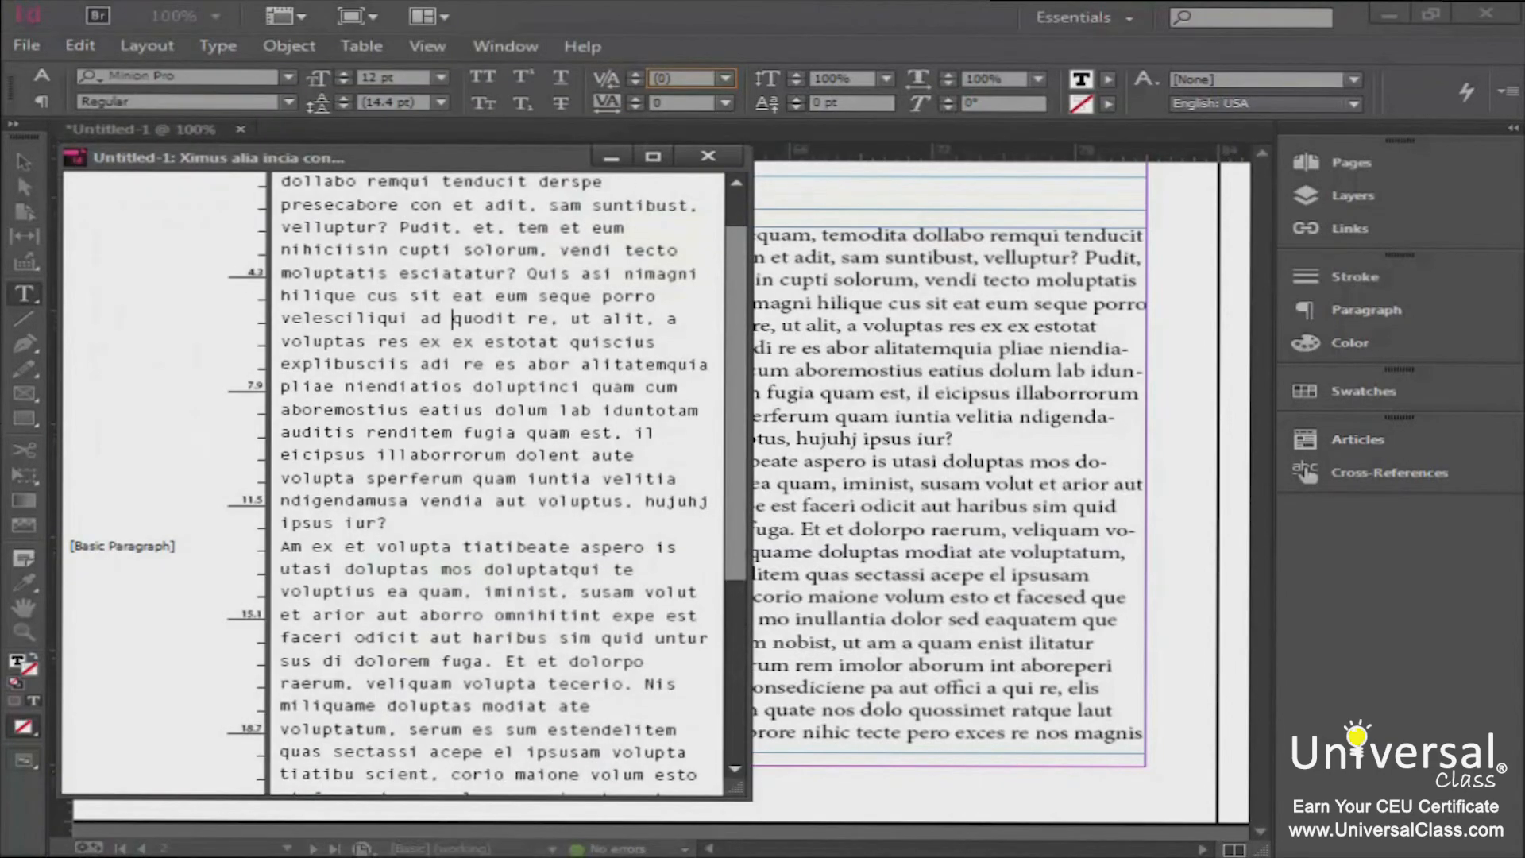
left_click_drag(740, 793, 1384, 830)
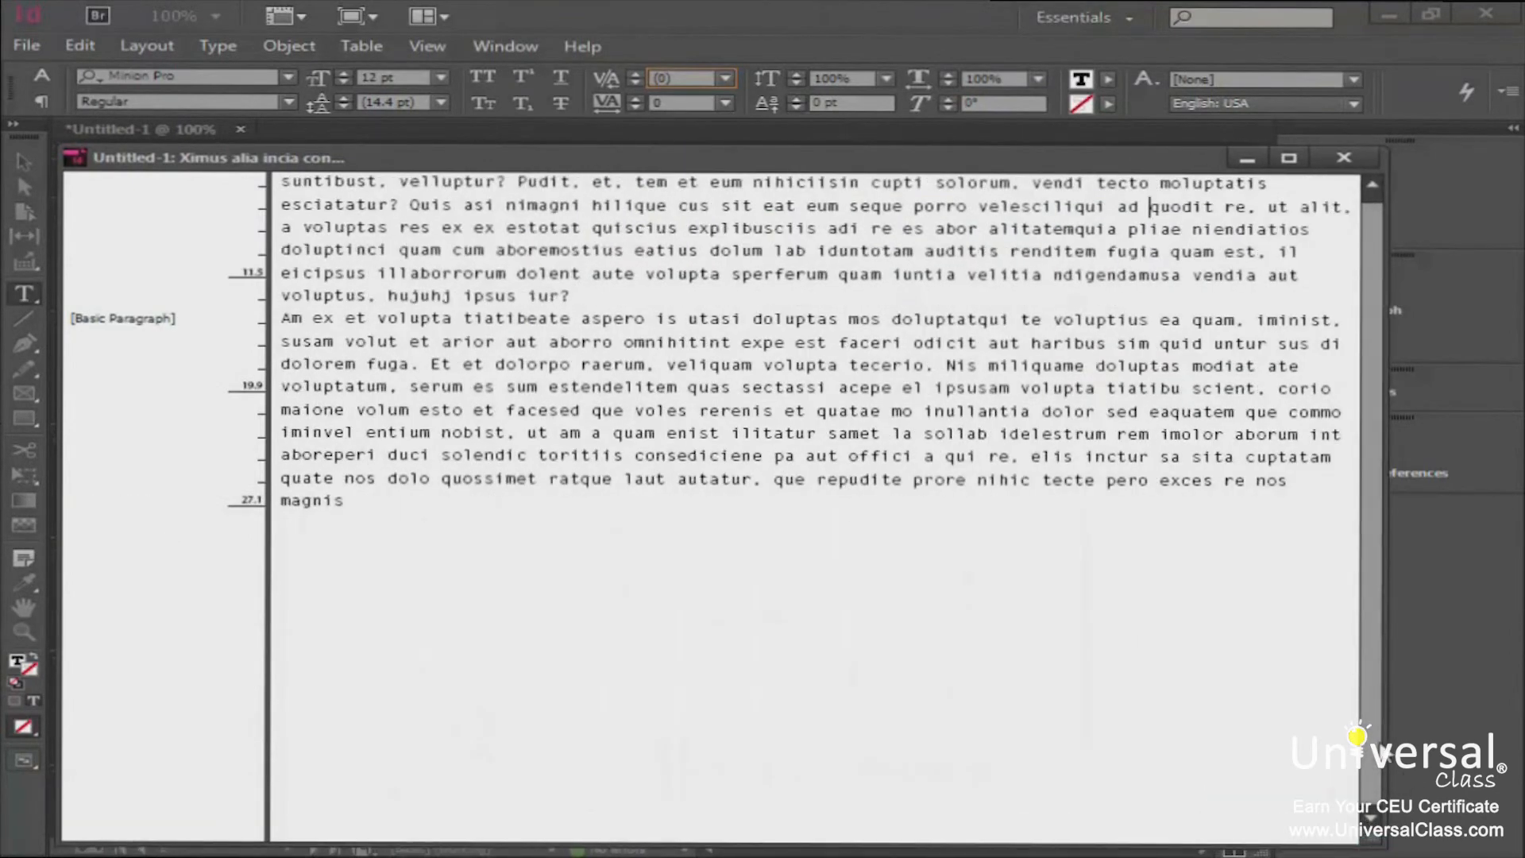
scroll(699, 371, "up", 1)
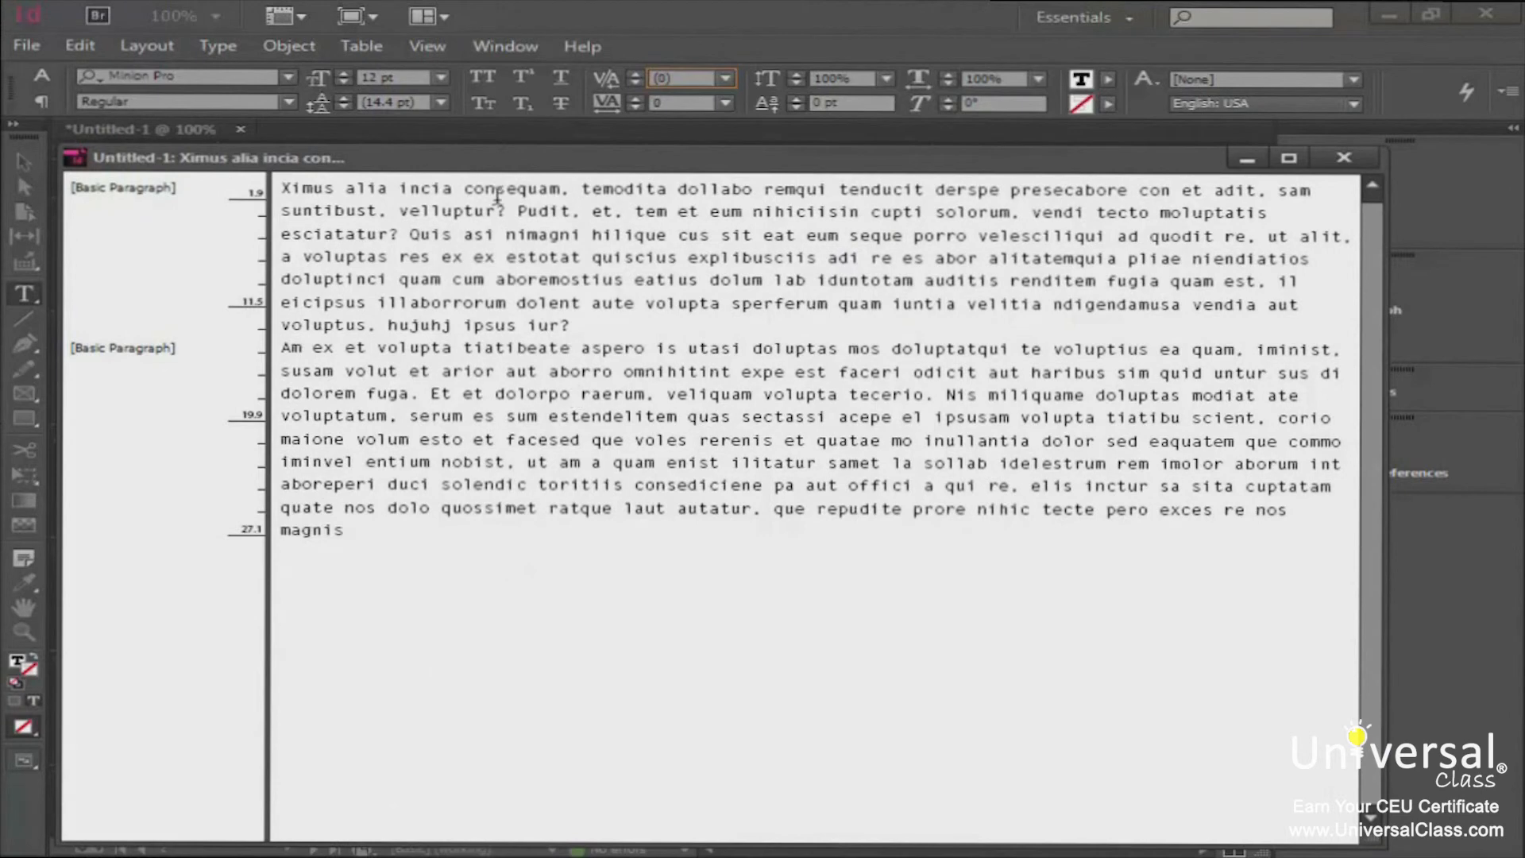
Reposition the Story Editor window to compare the story with the page beneath, and return to the layout
left_click_drag(471, 163, 452, 367)
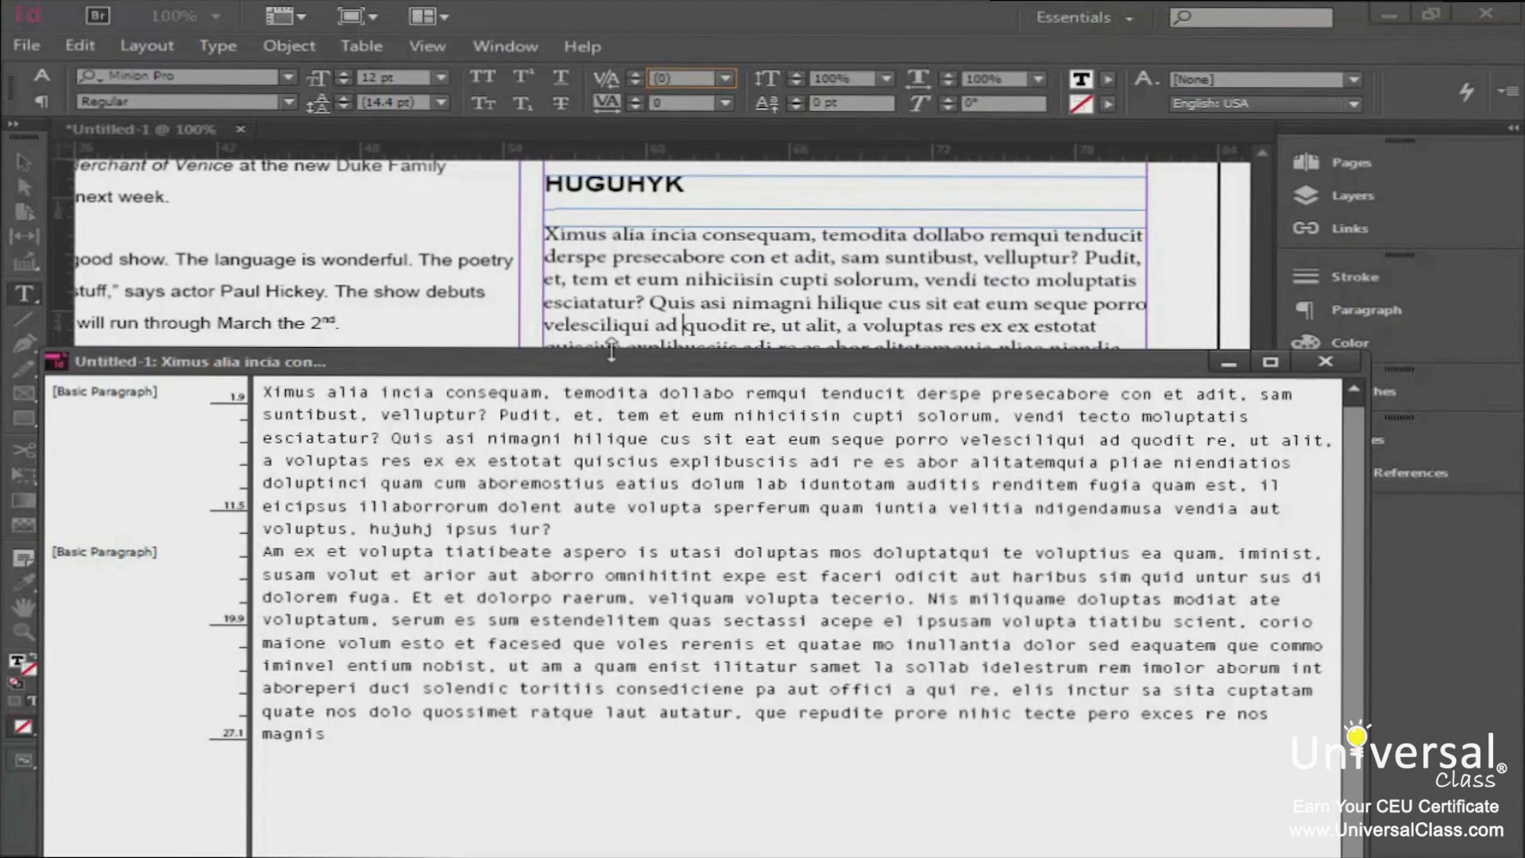
left_click_drag(610, 349, 633, 208)
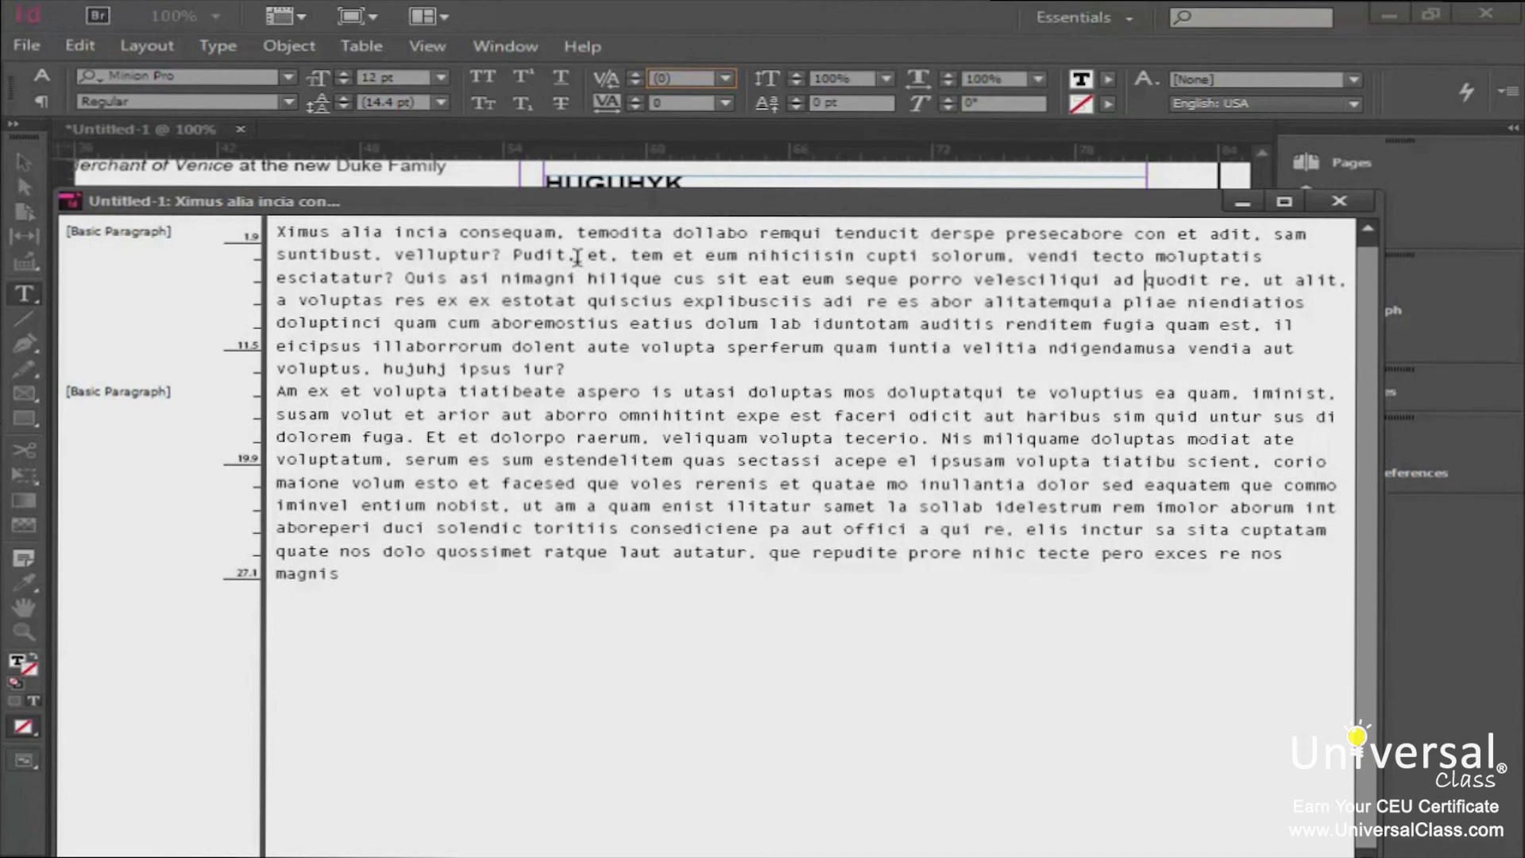
key("ctrl+y")
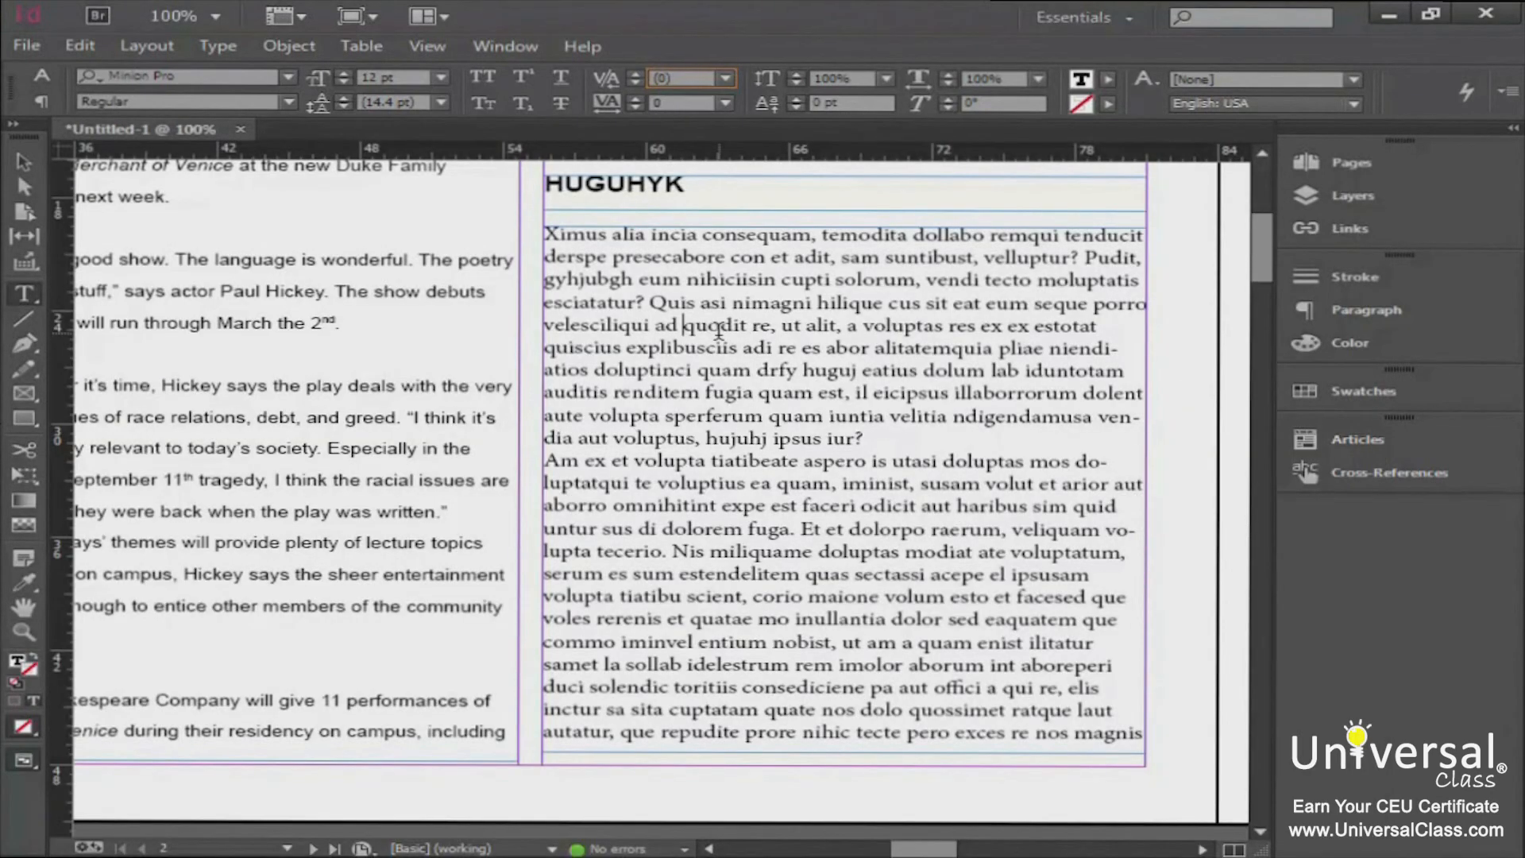